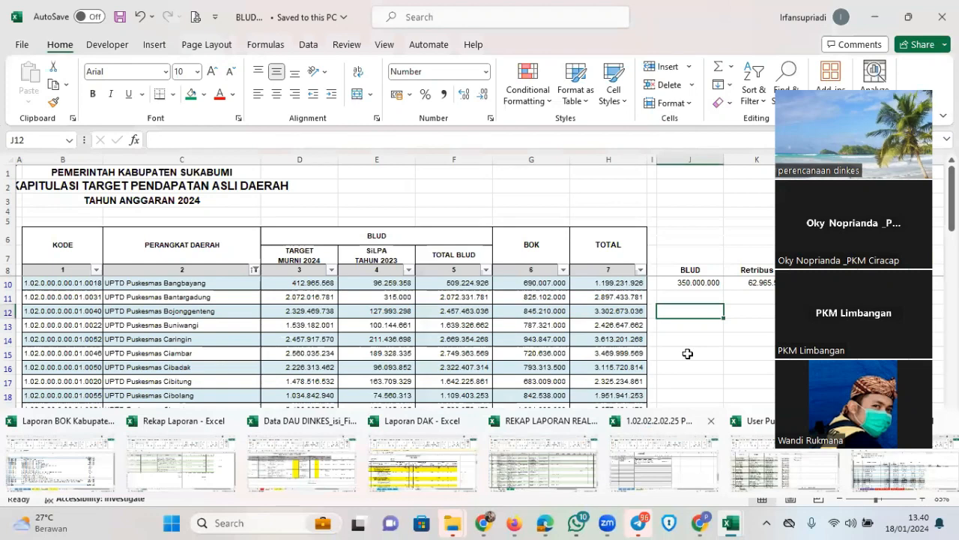
Read Bangbayang's BLUD (J10), Retribusi (K10) and total (L10) figures in Excel, then go back to SIPD
left_click(686, 353)
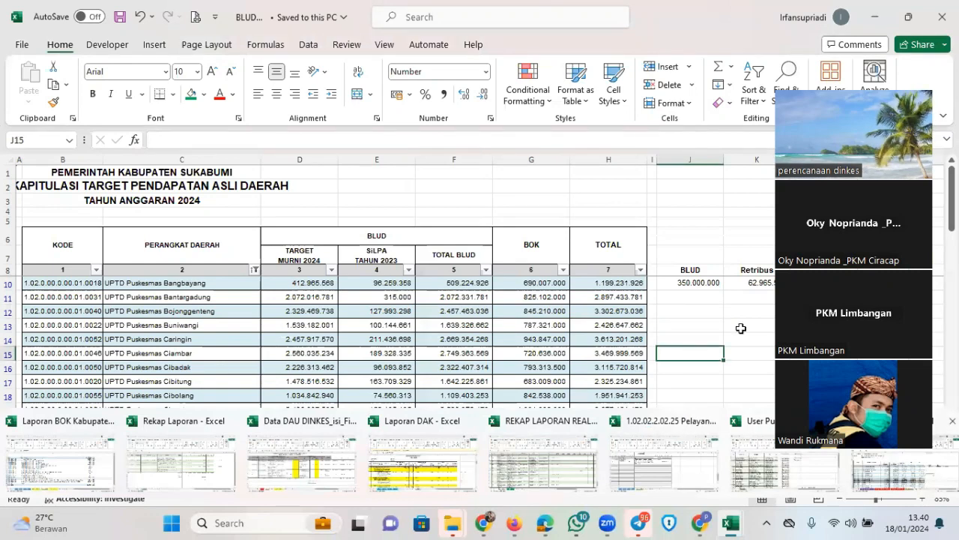
key("Right")
key("Right")
key("Up")
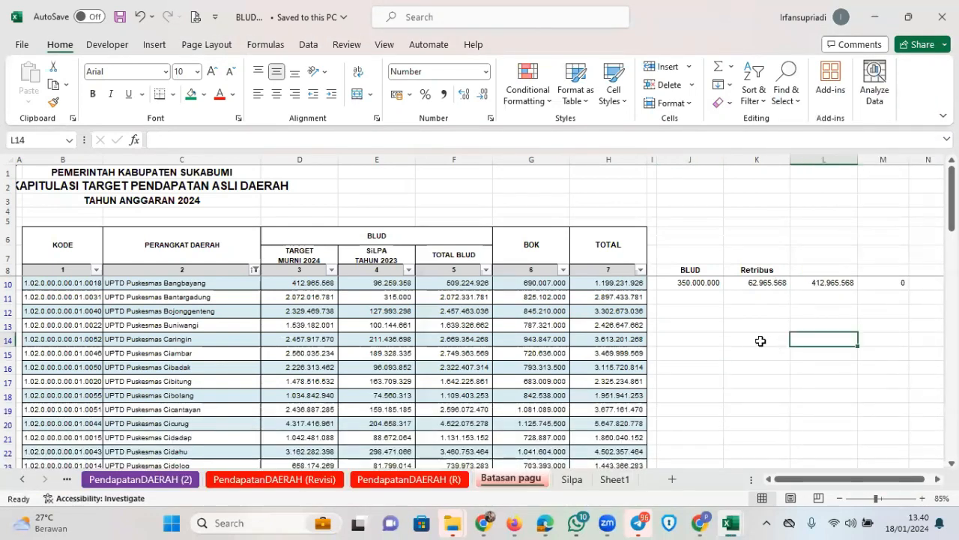
key("Up")
key("Up")
key("Up")
key("Left")
key("Left")
key("Up")
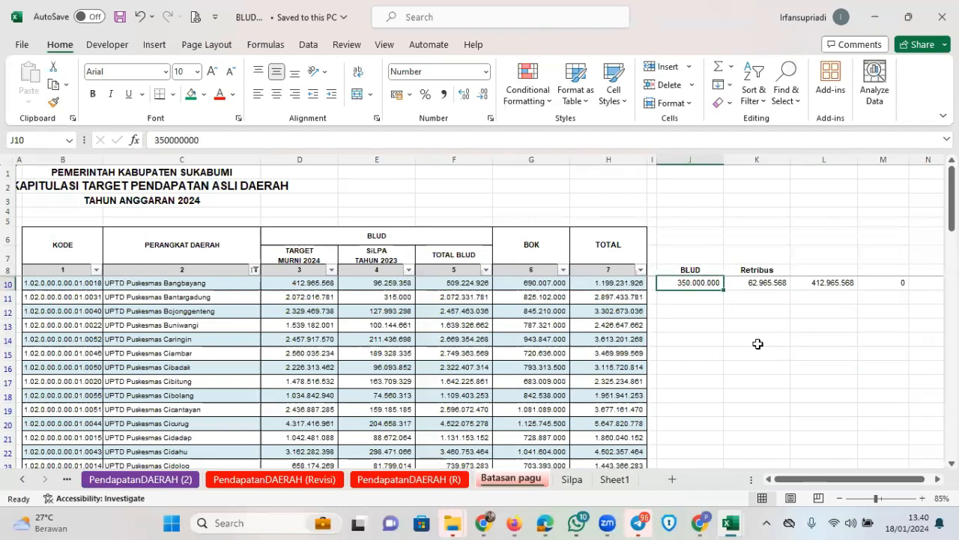
key("Right")
key("Right")
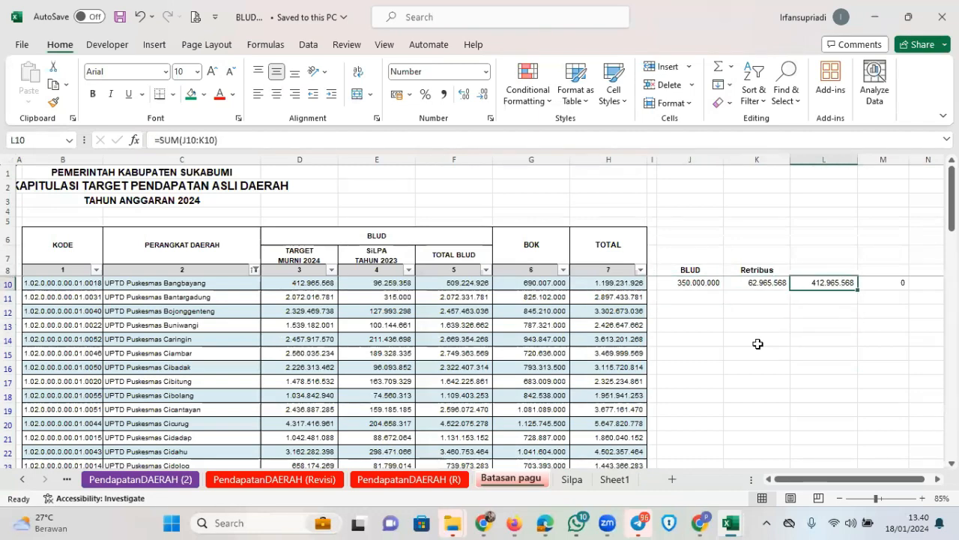
key("Right")
key("Left")
key("Left")
key("Left")
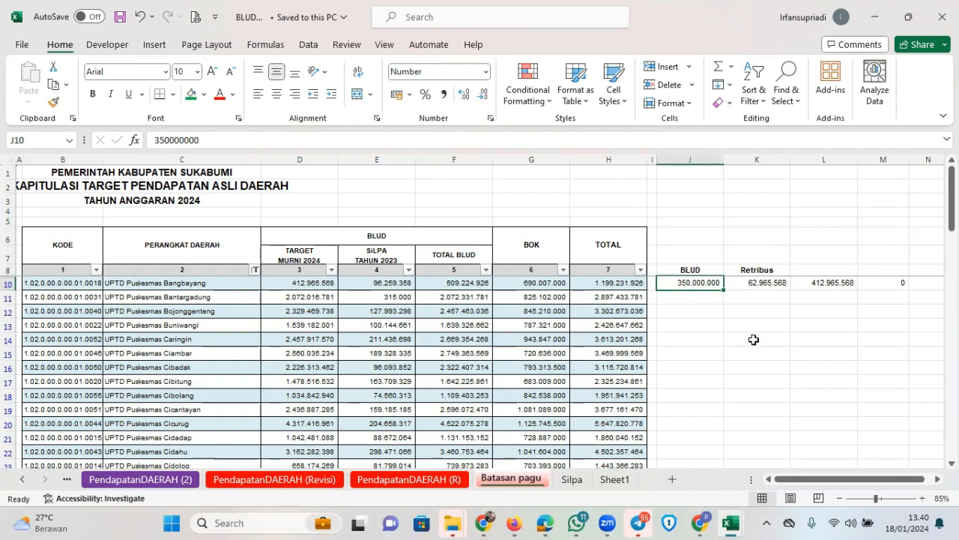
left_click(784, 269)
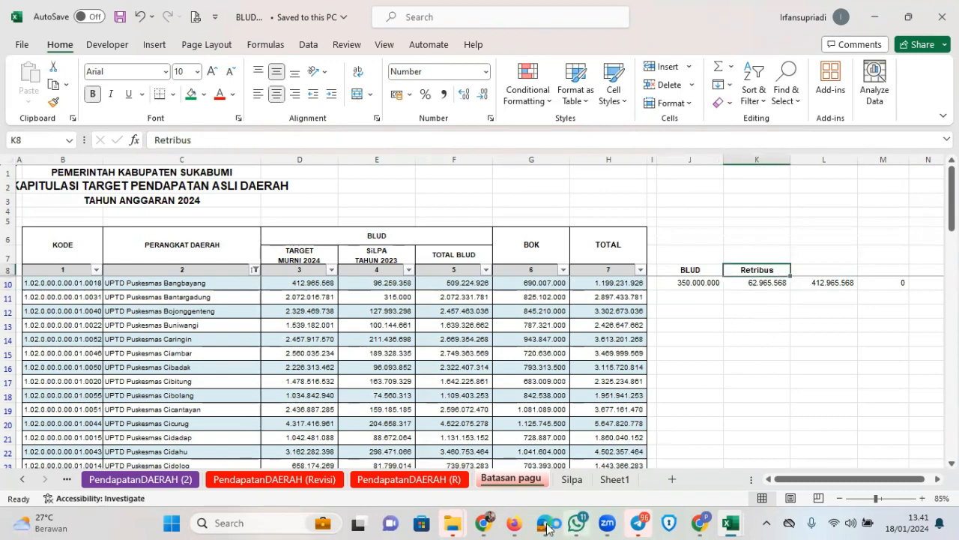
left_click(514, 522)
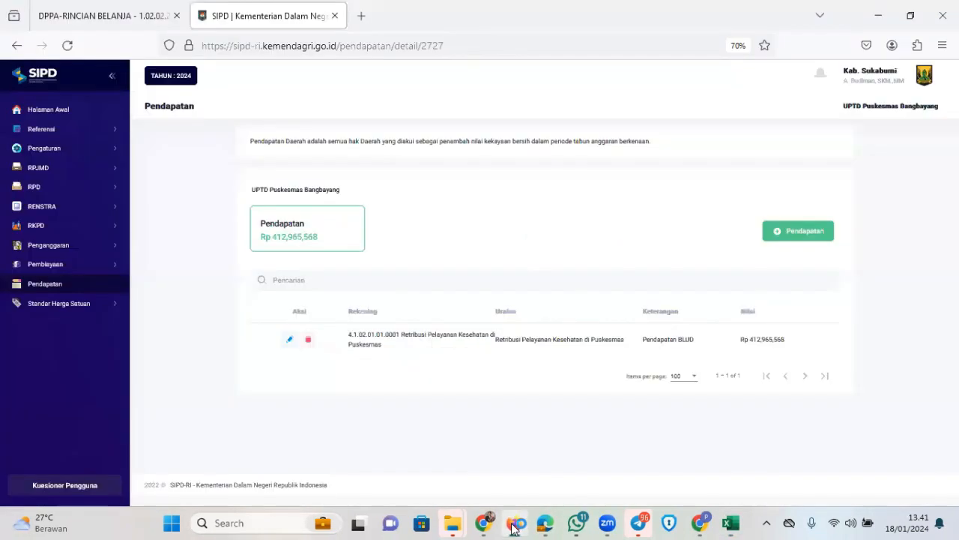
Delete the Rp 412,965,568 revenue entry so Bangbayang's revenue list is empty at Rp 0
left_click(308, 341)
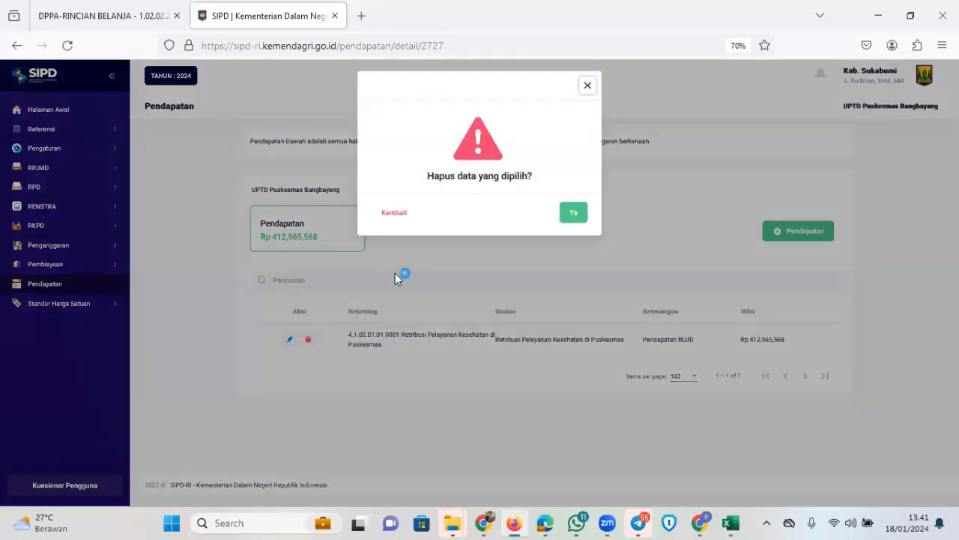
left_click(574, 215)
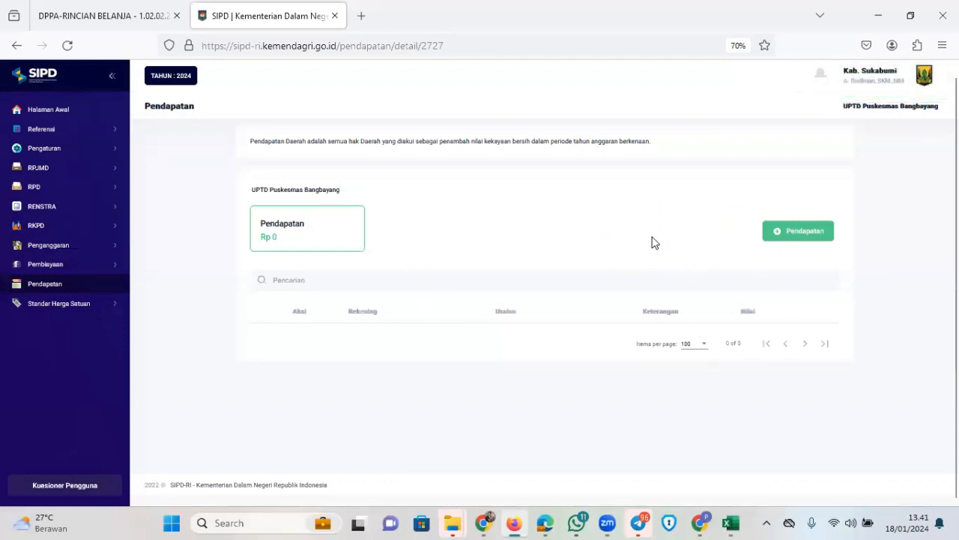
left_click(789, 239)
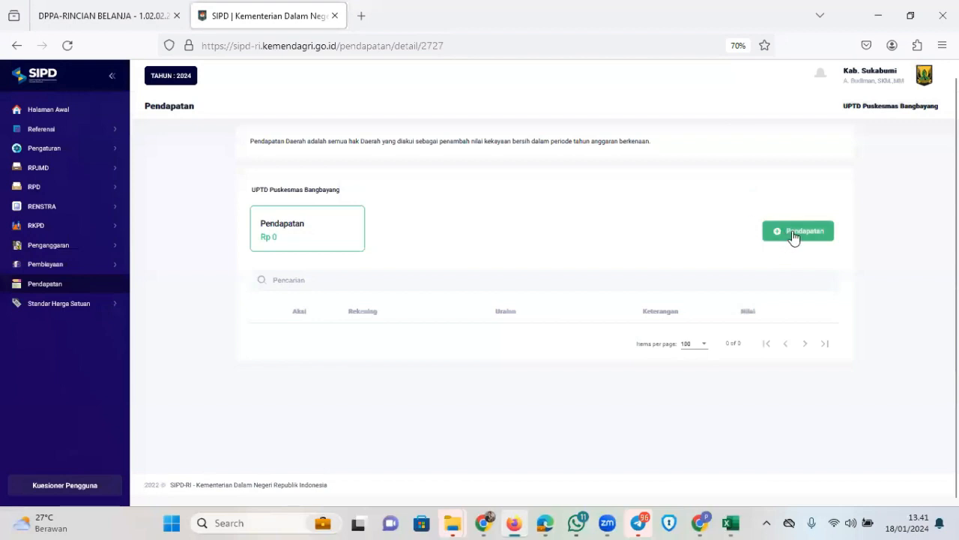
Pick account 4.1.02.01.01.0001 Retribusi Pelayanan Kesehatan di Puskesmas for the new revenue entry
left_click(513, 165)
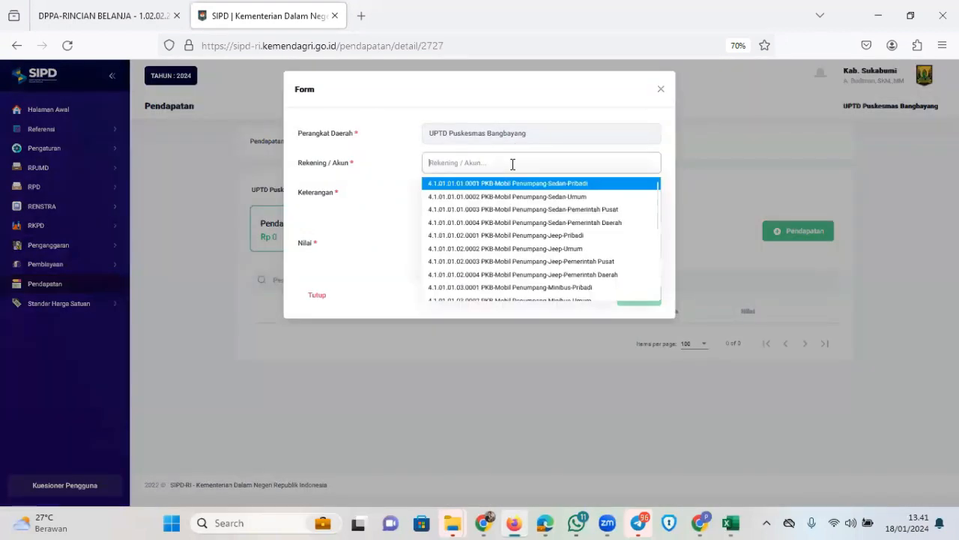
type("retribusi")
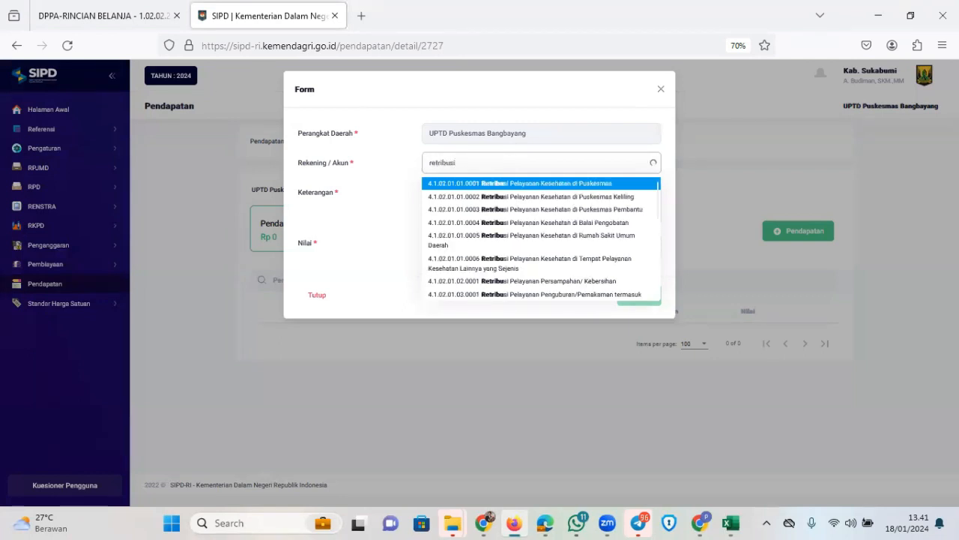
left_click(558, 185)
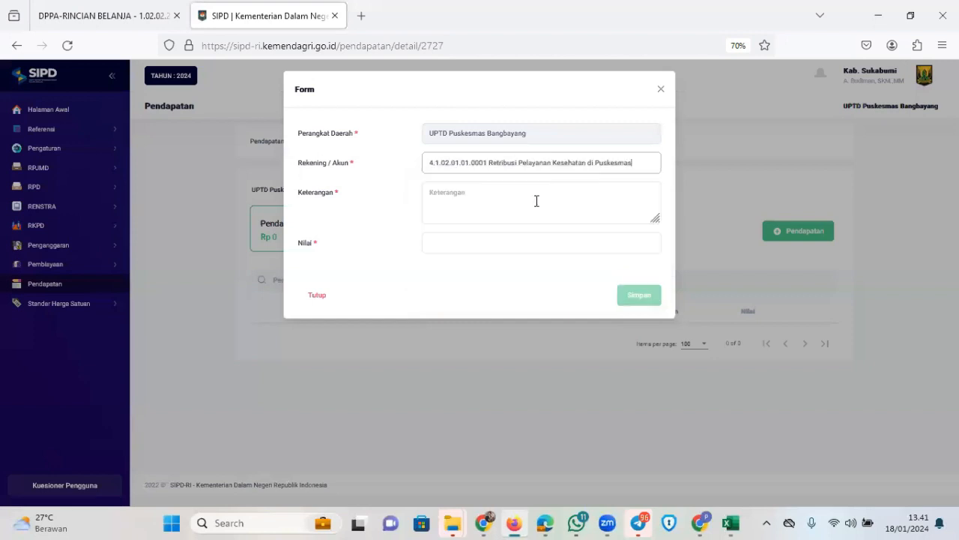
left_click(541, 195)
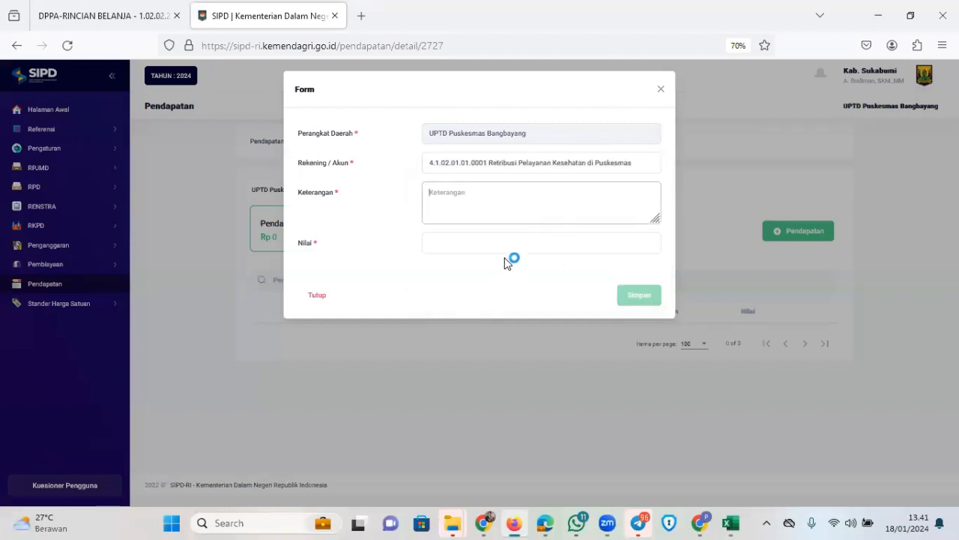
Copy the Retribusi amount from Excel cell K10 into the entry's value as 62,965,568
left_click(514, 525)
key("Down")
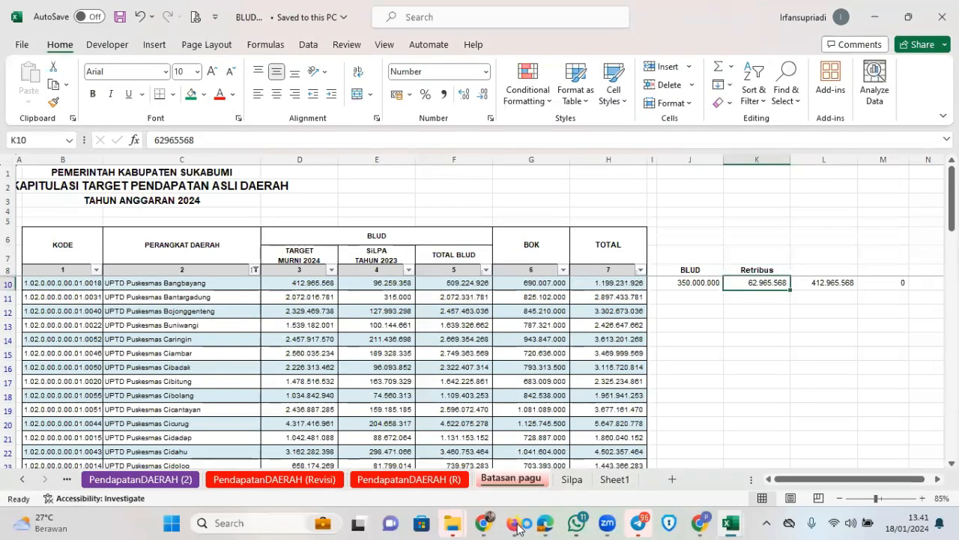
key("F2")
key("shift+Home")
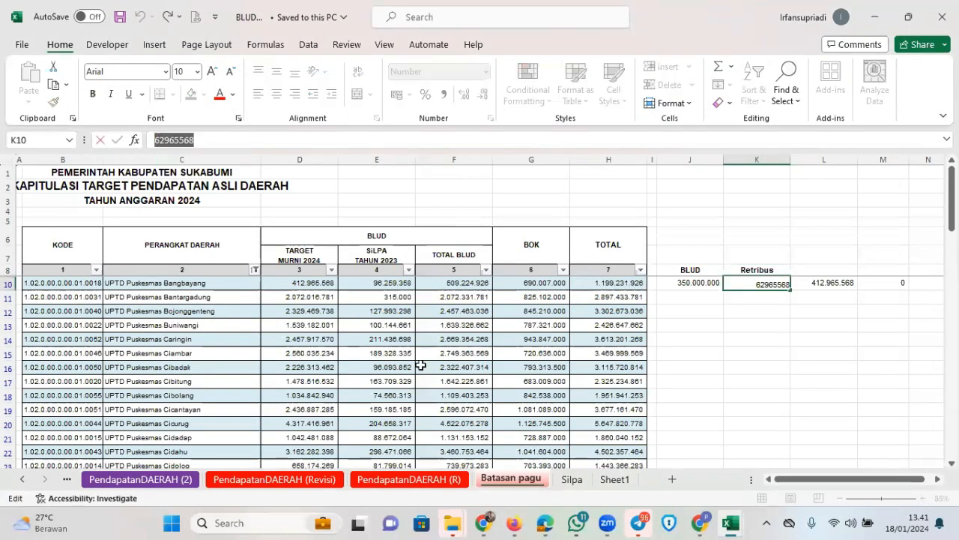
key("ctrl+c")
key("alt+Tab")
left_click(463, 241)
key("ctrl+v")
Describe the entry as 'Retribusi di Puskesmas' and save it
left_click(501, 190)
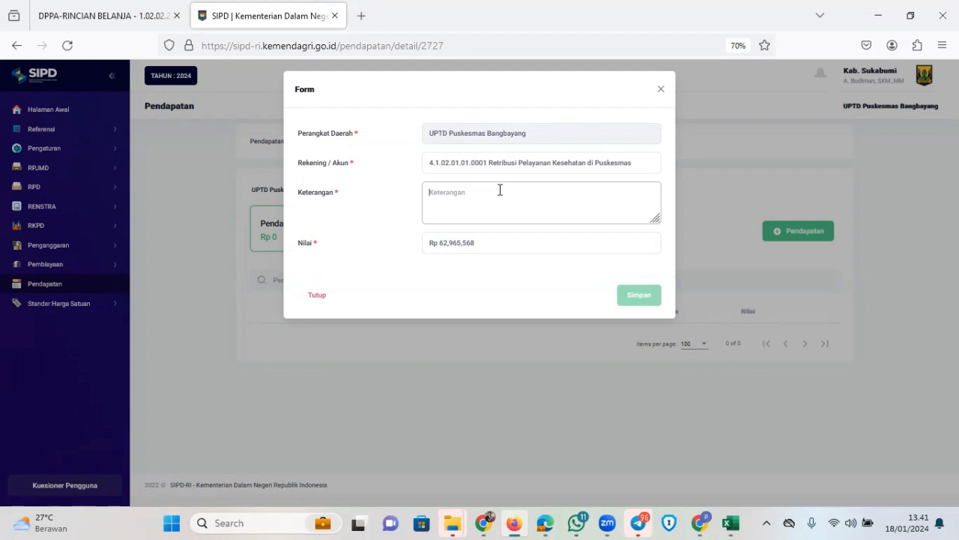
type("Retri")
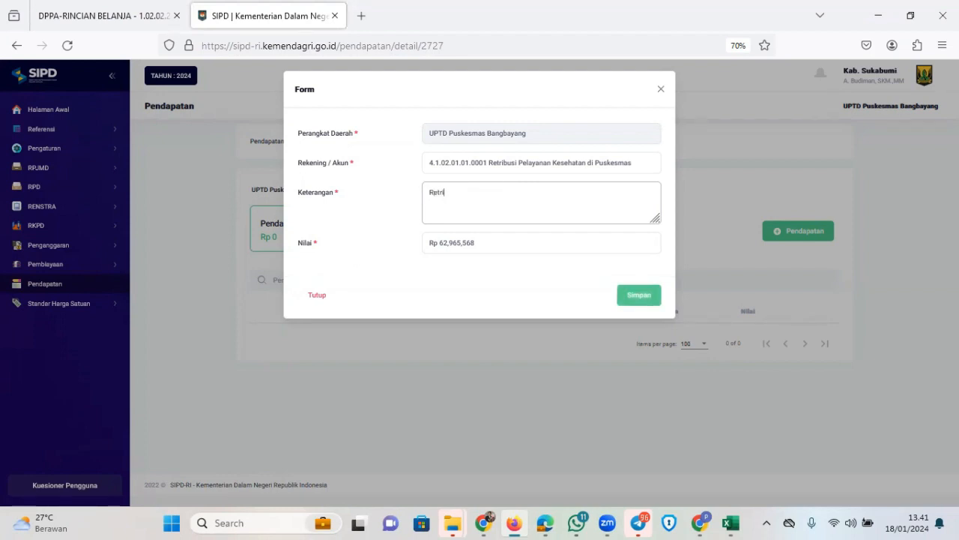
type("busi di Puskesmas")
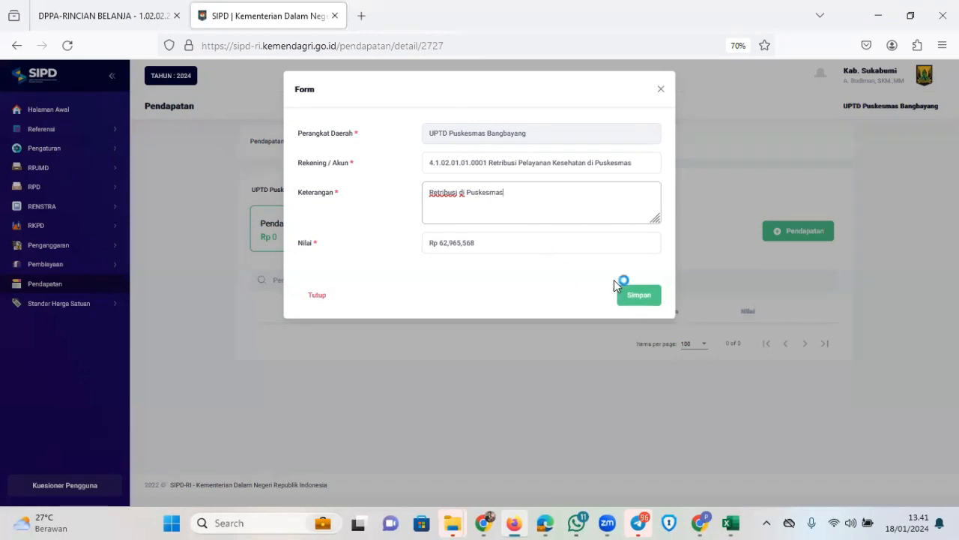
left_click(640, 296)
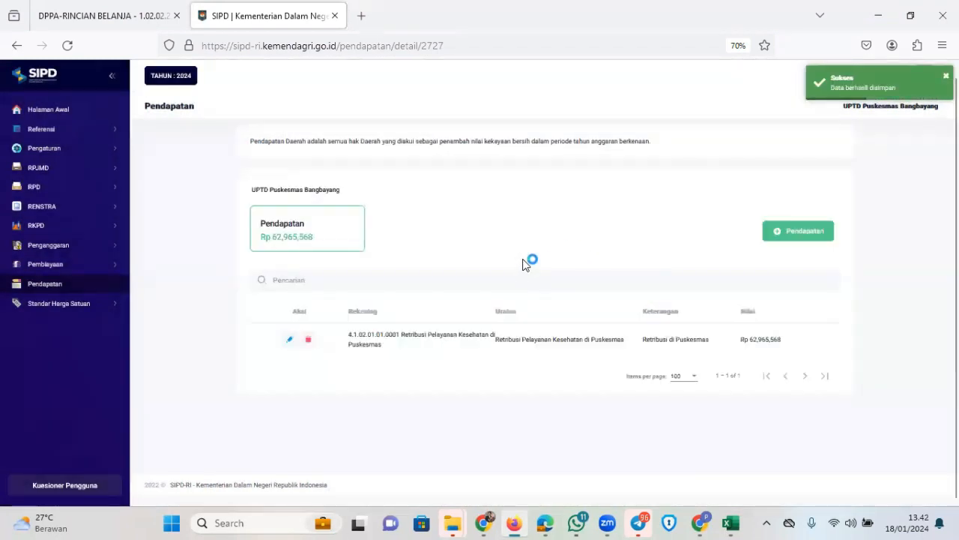
left_click(795, 231)
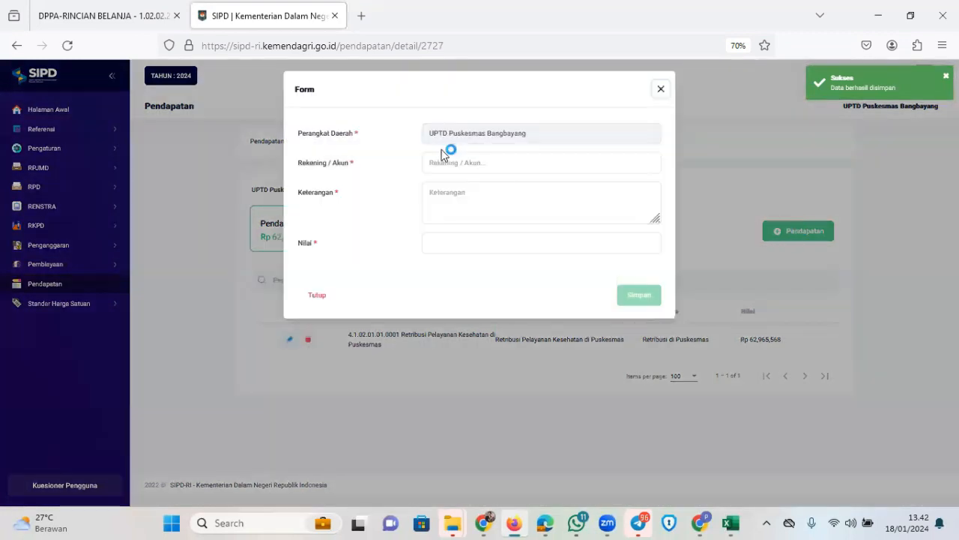
Choose account 4.1.04.16.02.0001 Pendapatan BLUD dari Jasa Layanan with description 'Pendapatan BLUD'
left_click(503, 157)
type("pen")
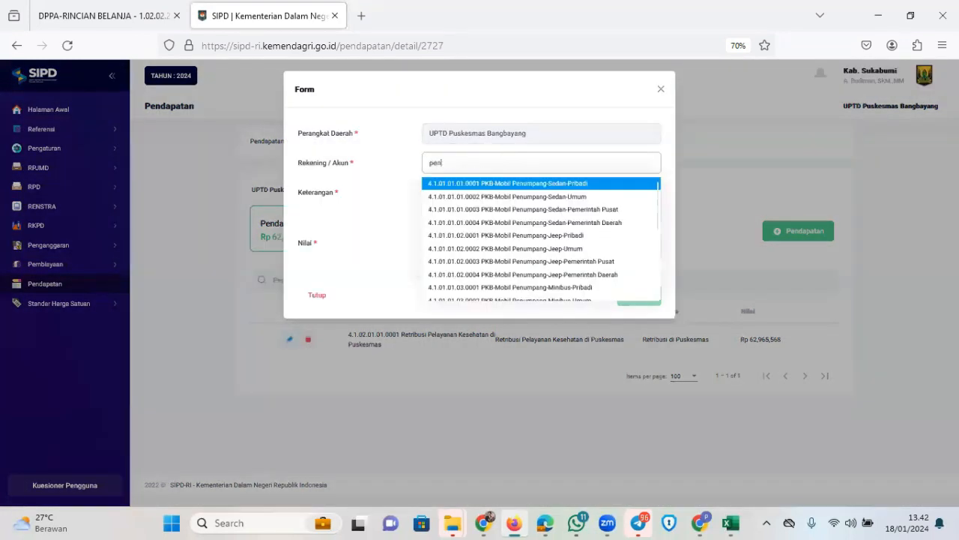
type("dapatan blud")
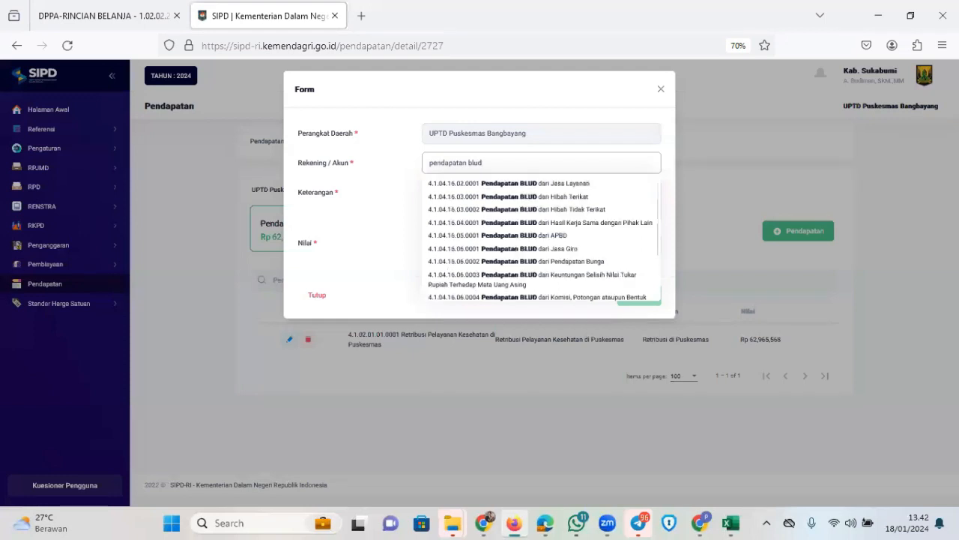
left_click(512, 183)
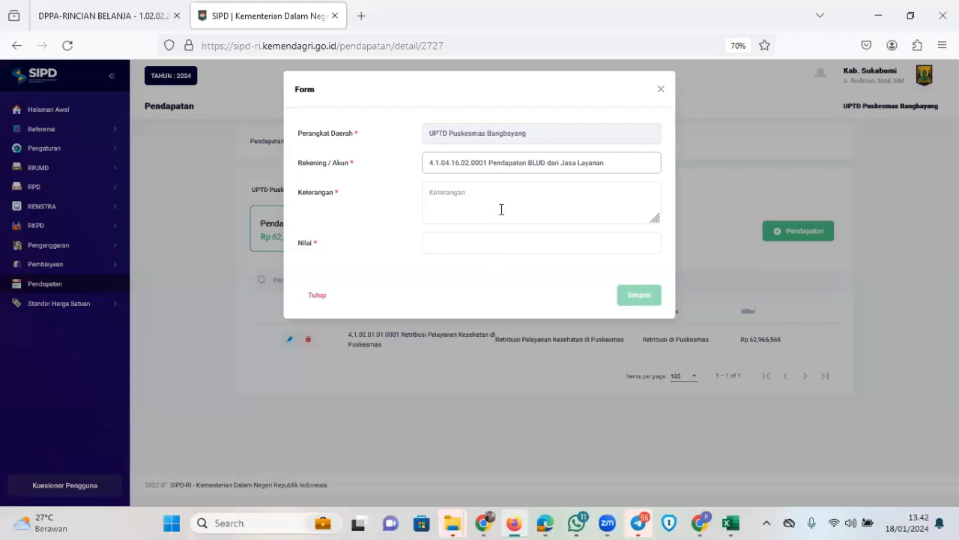
left_click(520, 198)
type("Pendapa")
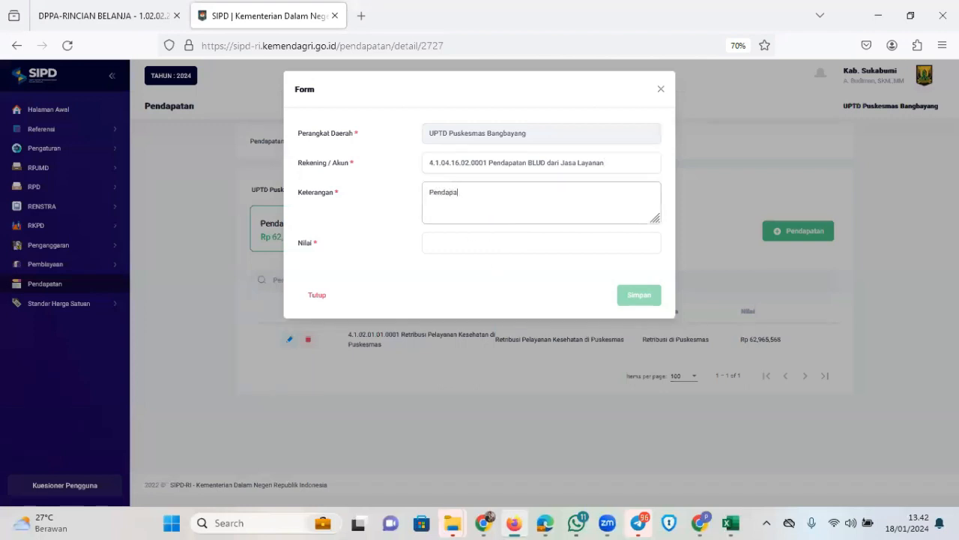
type("tan BLUD")
Copy the BLUD amount from Excel cell J10 into the value as 350,000,000 and save
left_click(731, 523)
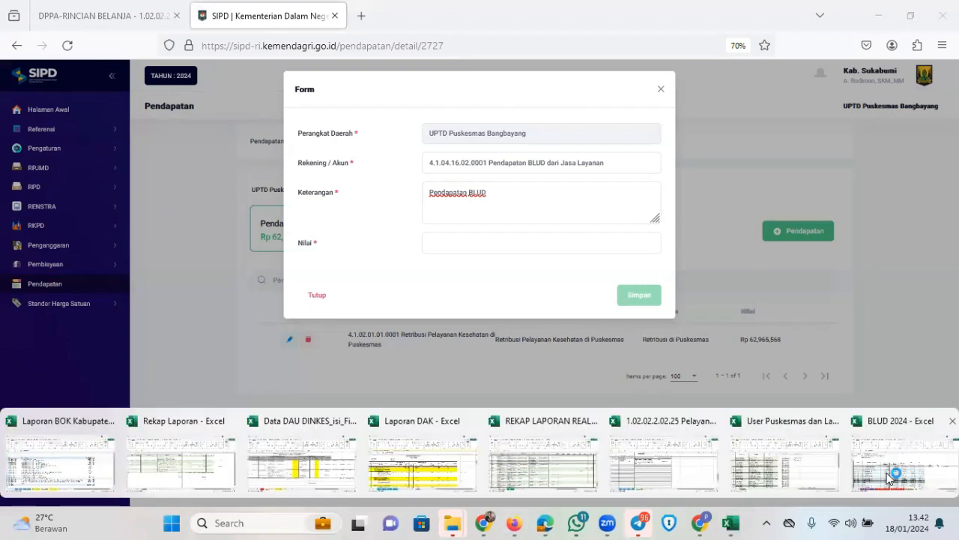
left_click(893, 473)
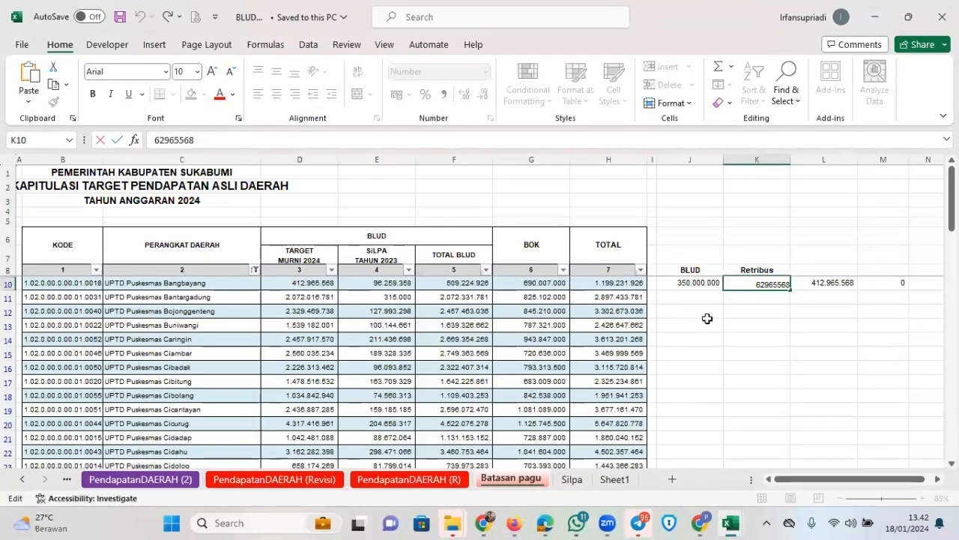
left_click(761, 363)
left_click(696, 284)
left_click(228, 140)
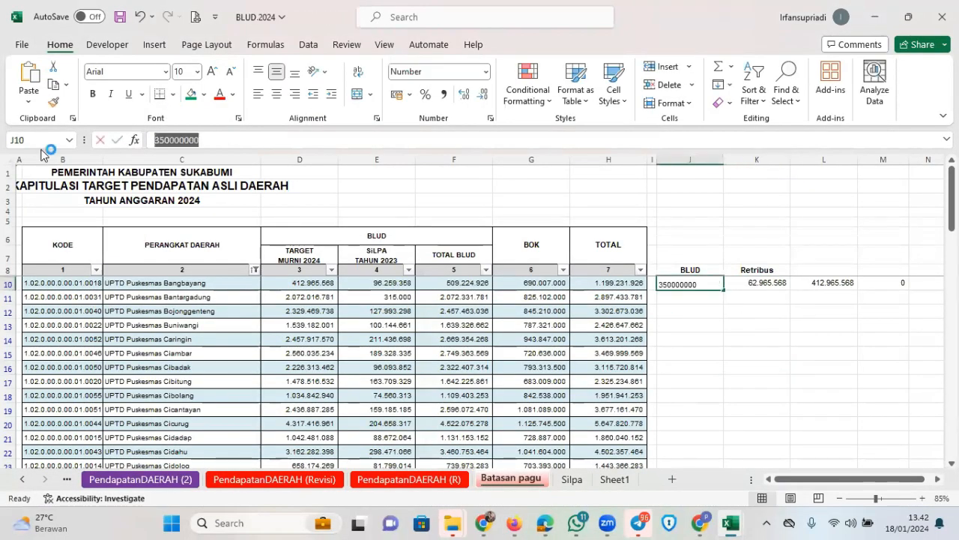
left_click(515, 524)
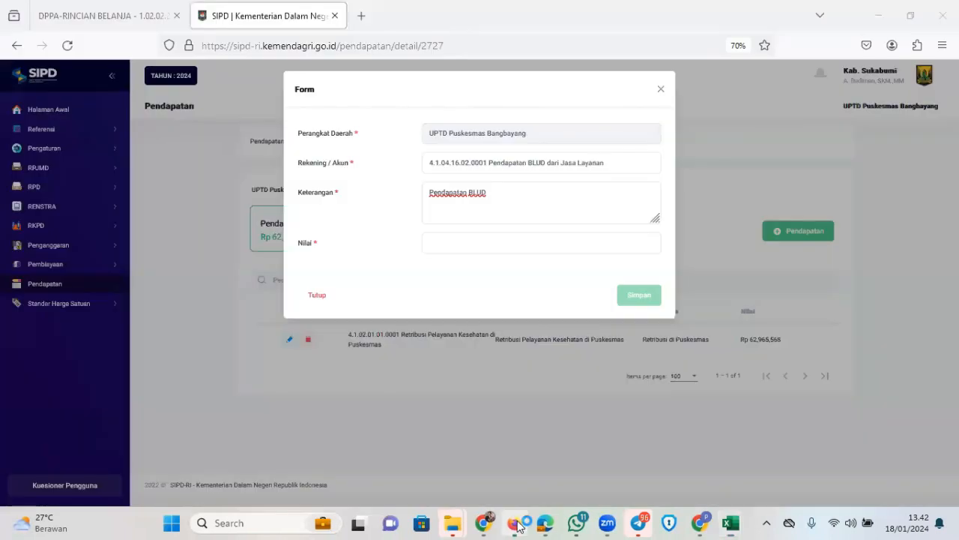
left_click(465, 243)
type("350000000")
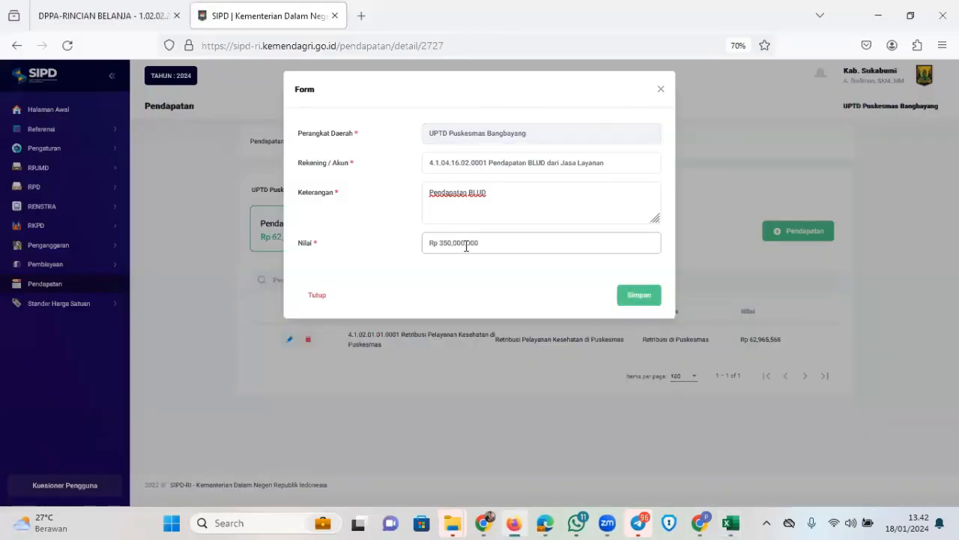
left_click(643, 295)
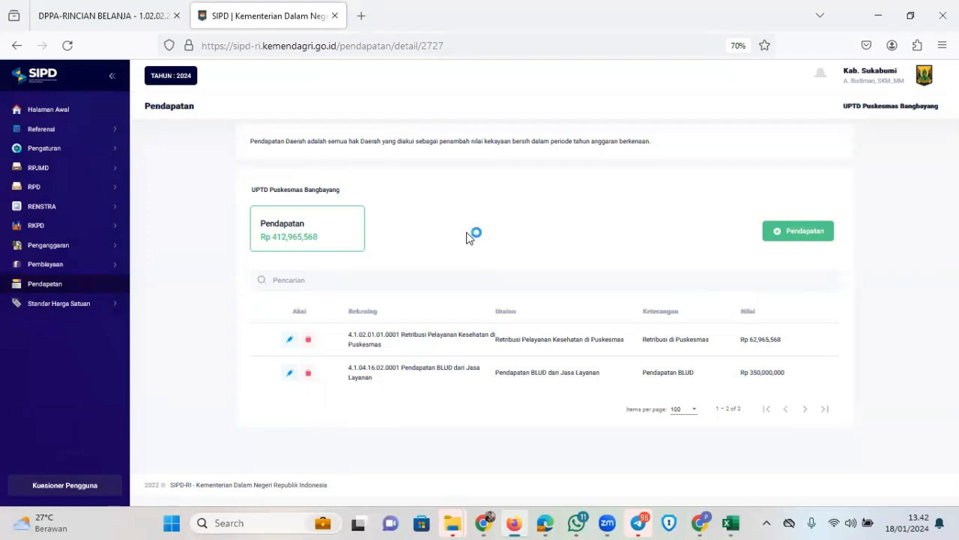
Open Penganggaran > Sub Kegiatan Belanja showing 100 items per page
left_click(89, 247)
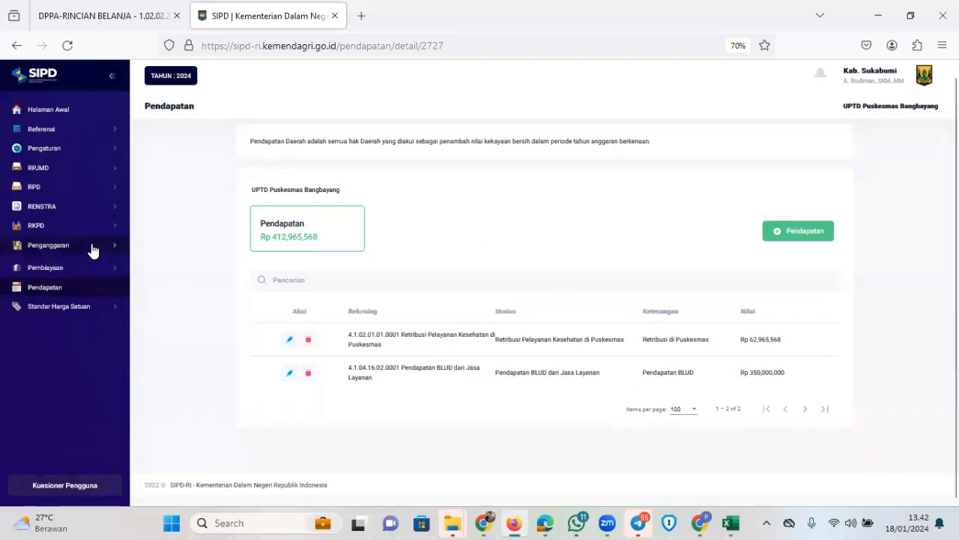
left_click(86, 287)
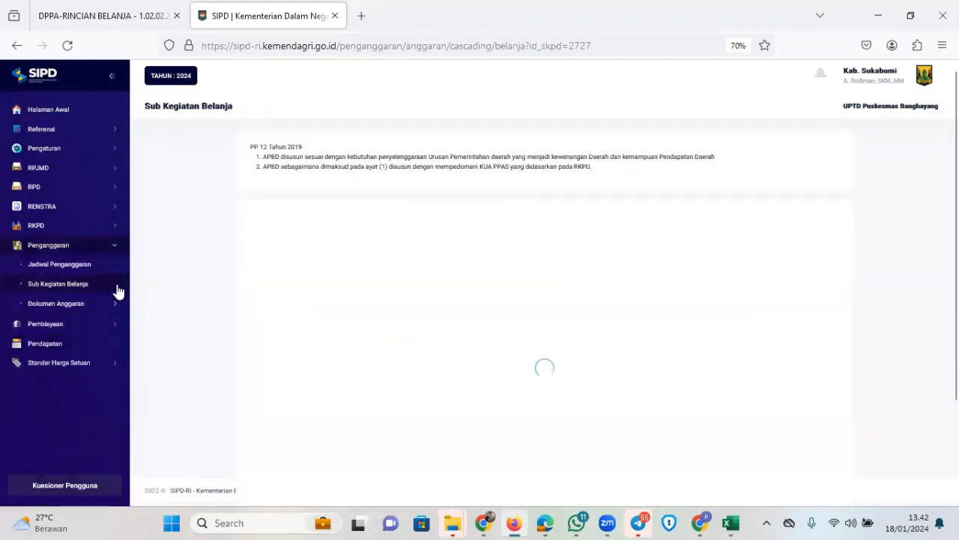
scroll(450, 292, "down", 3)
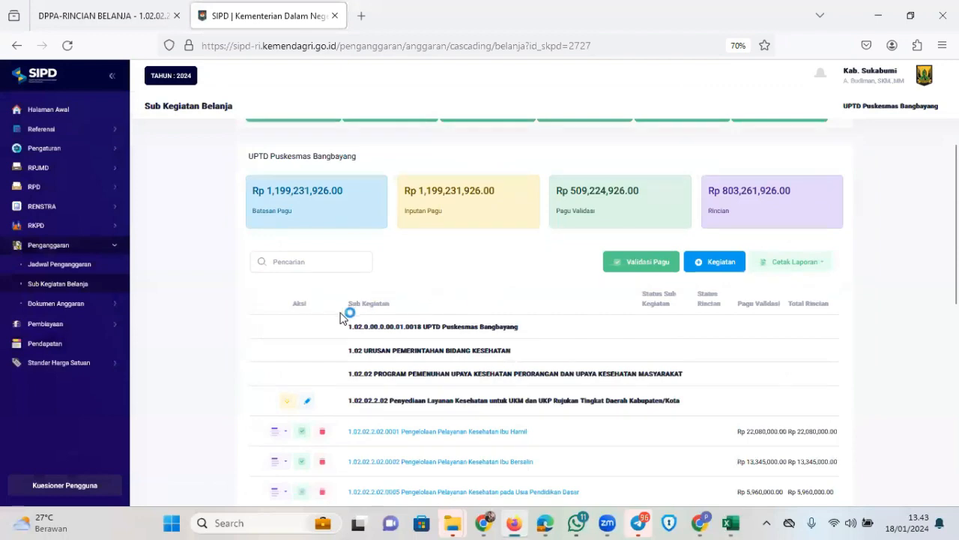
scroll(374, 311, "down", 8)
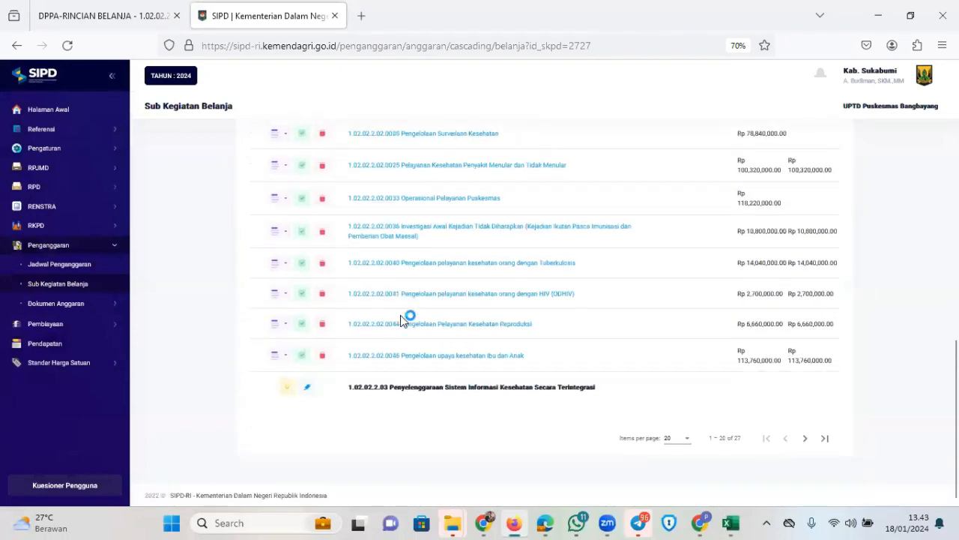
left_click(685, 444)
left_click(669, 472)
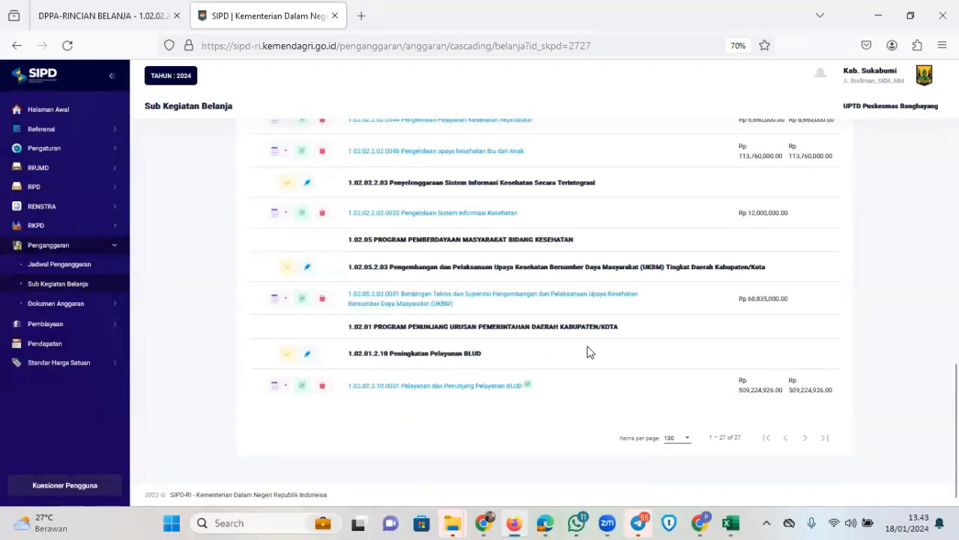
Open the Pelayanan dan Penunjang Pelayanan BLUD sub-activity's edit form to review its funding
left_click(275, 387)
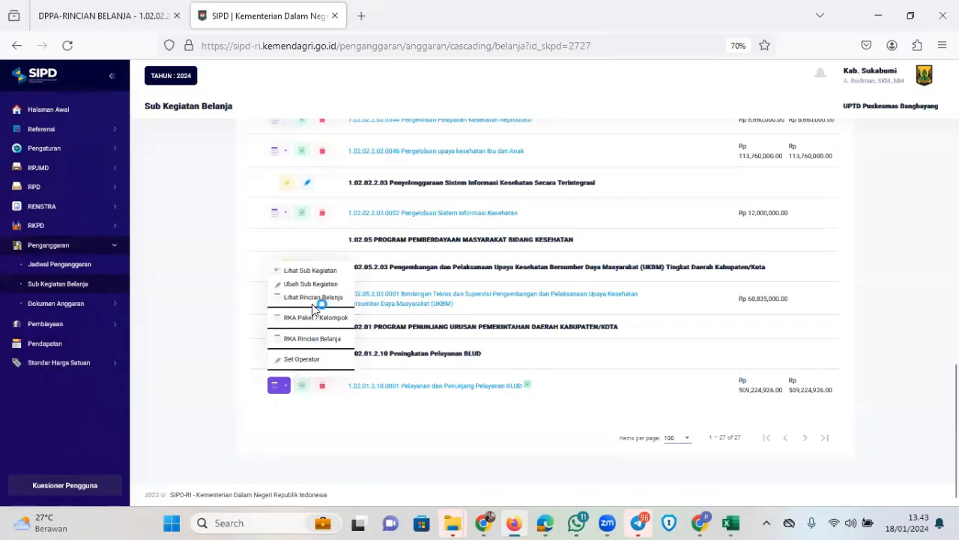
left_click(324, 281)
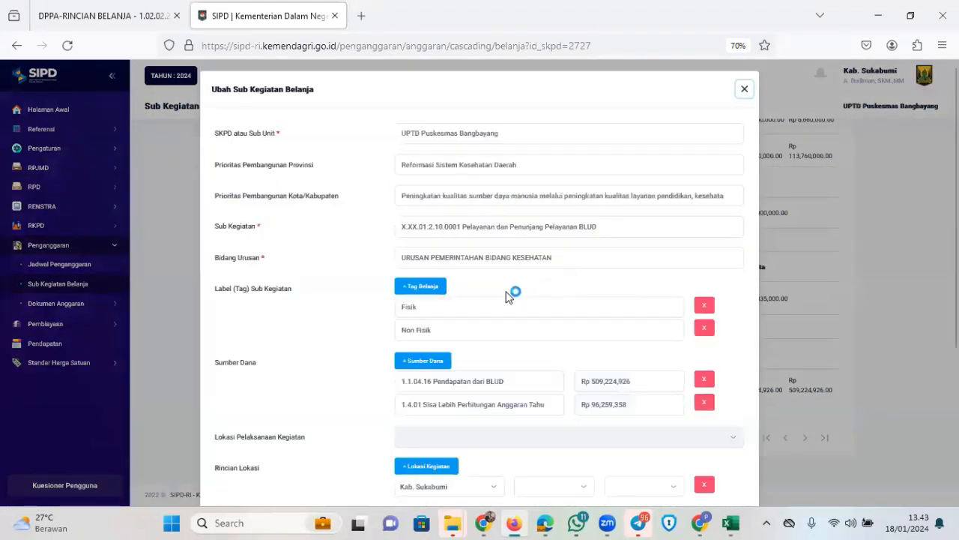
scroll(546, 277, "down", 5)
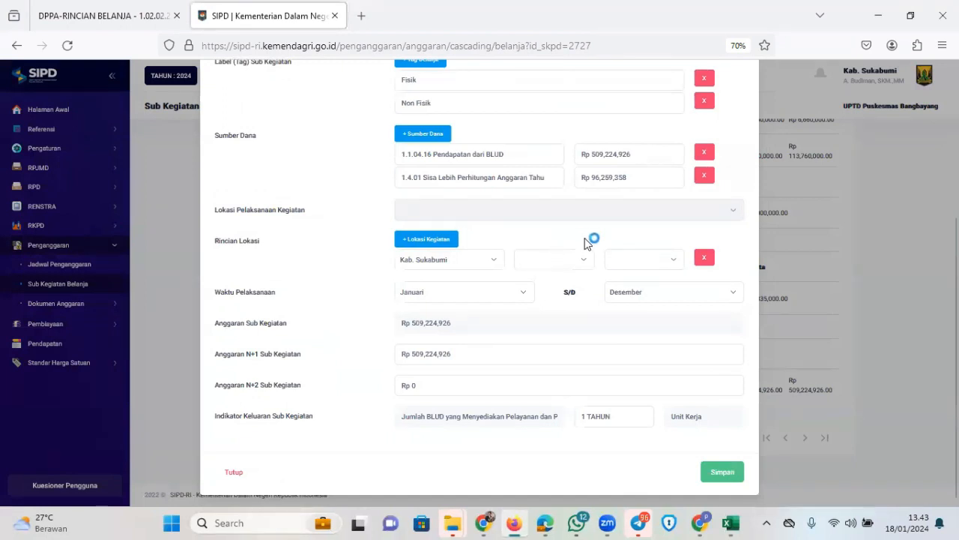
scroll(600, 222, "up", 3)
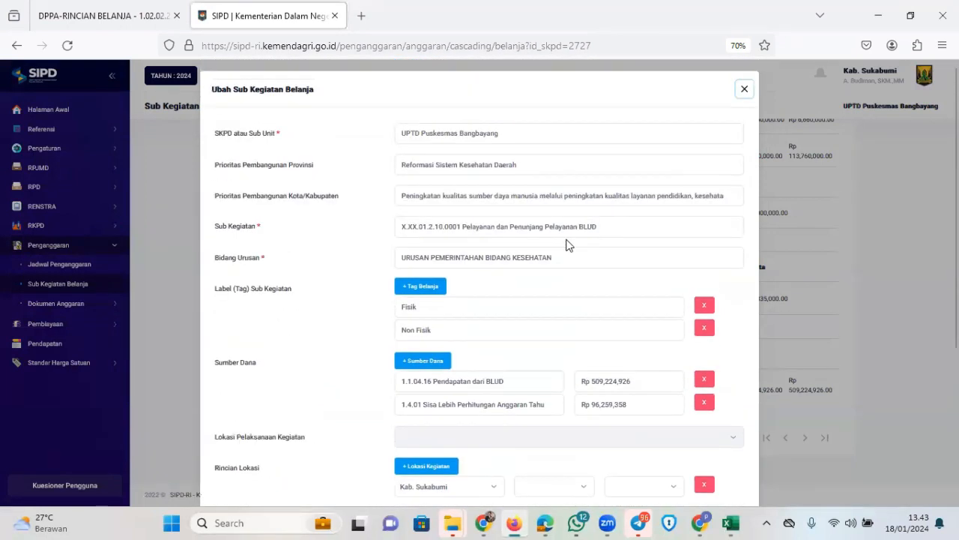
scroll(450, 291, "down", 3)
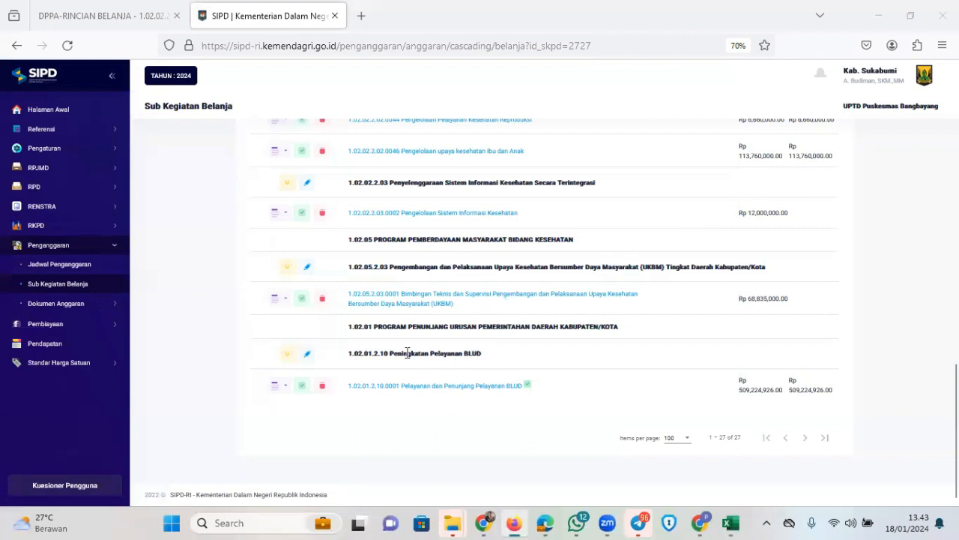
Reopen the BLUD sub-activity's Ubah Sub Kegiatan form and review its funding sources
left_click(279, 385)
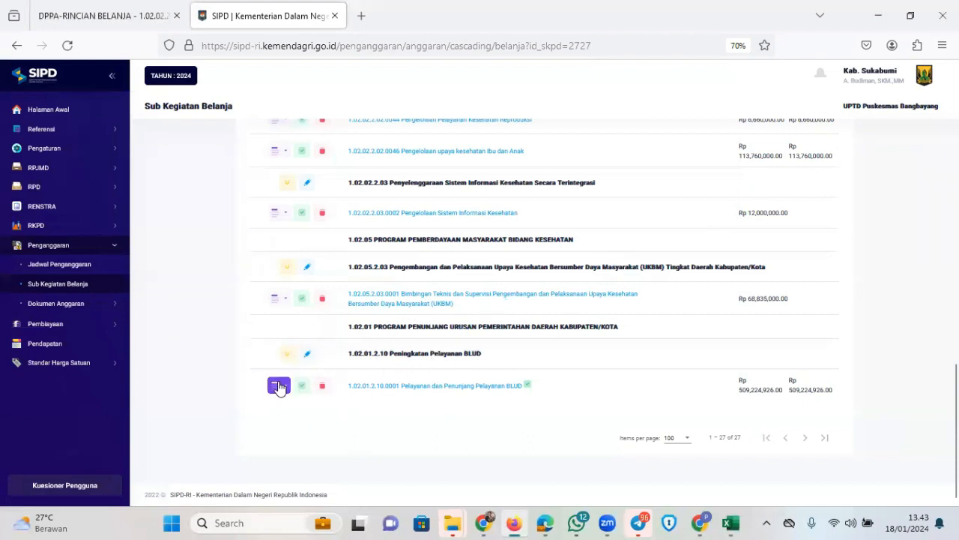
left_click(327, 284)
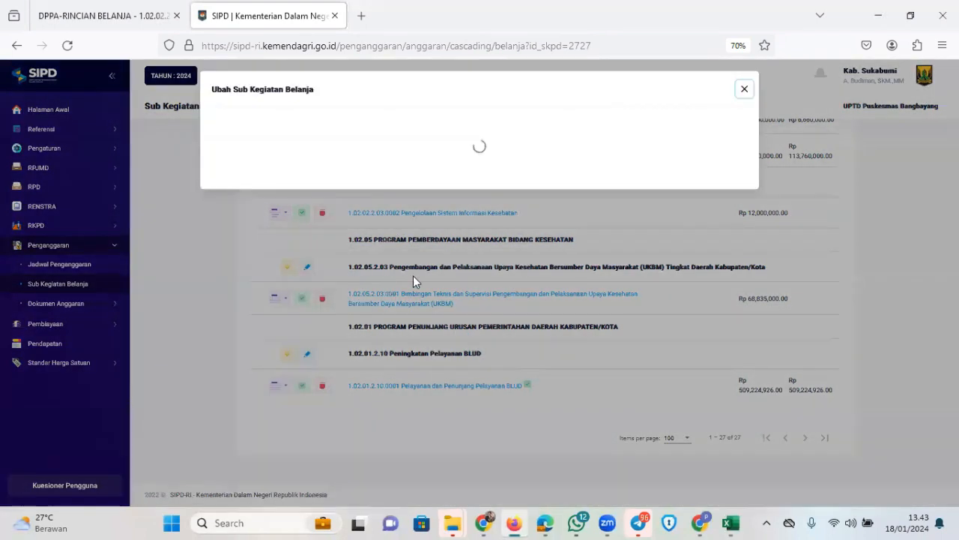
scroll(495, 329, "down", 2)
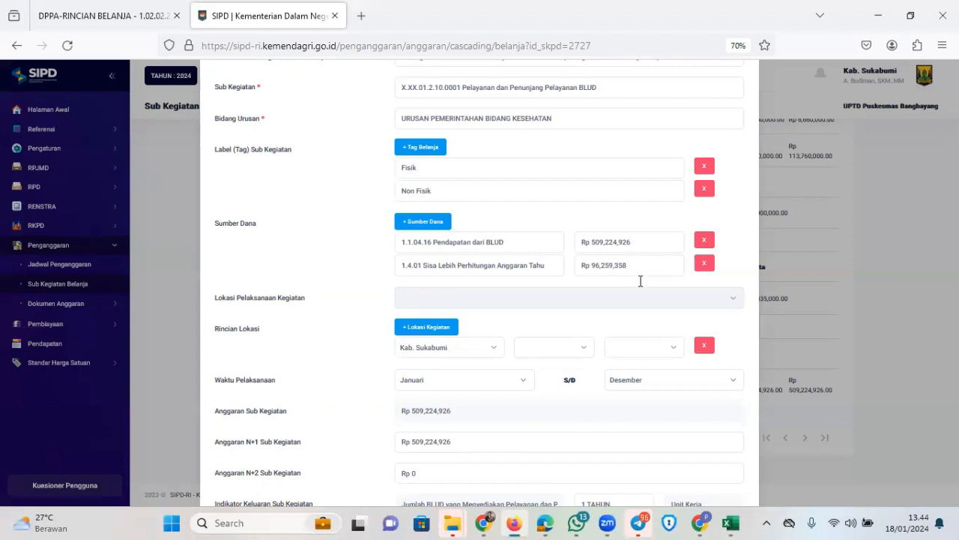
scroll(657, 278, "down", 5)
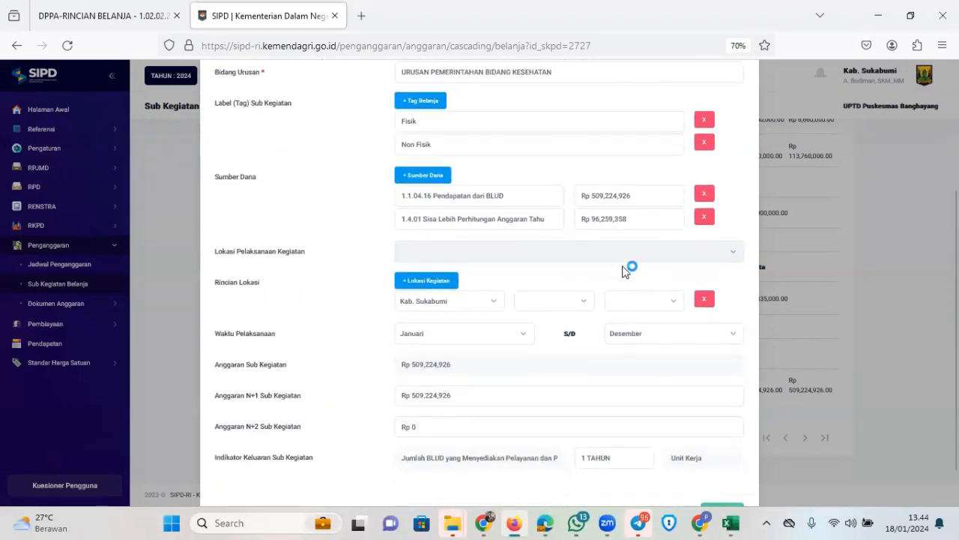
scroll(595, 225, "up", 4)
scroll(595, 228, "down", 1)
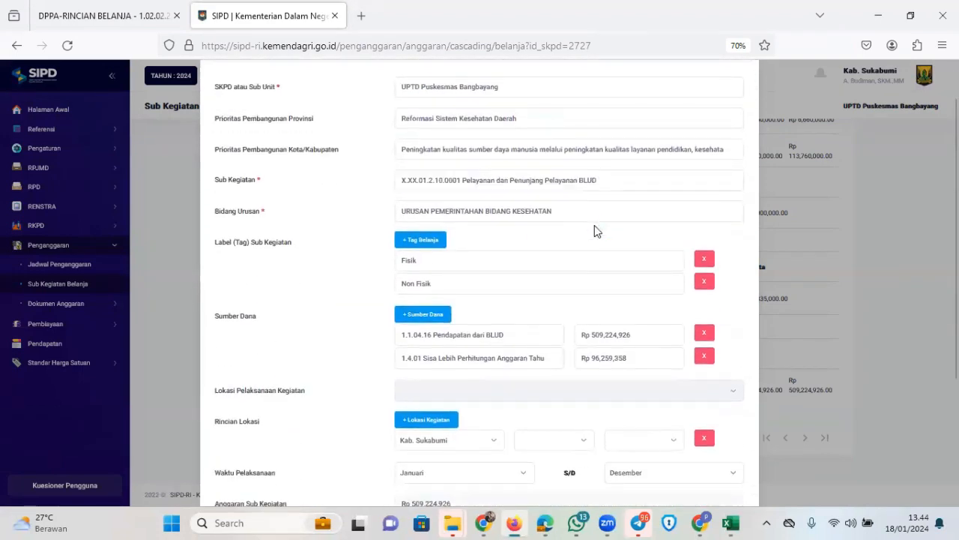
scroll(594, 231, "down", 3)
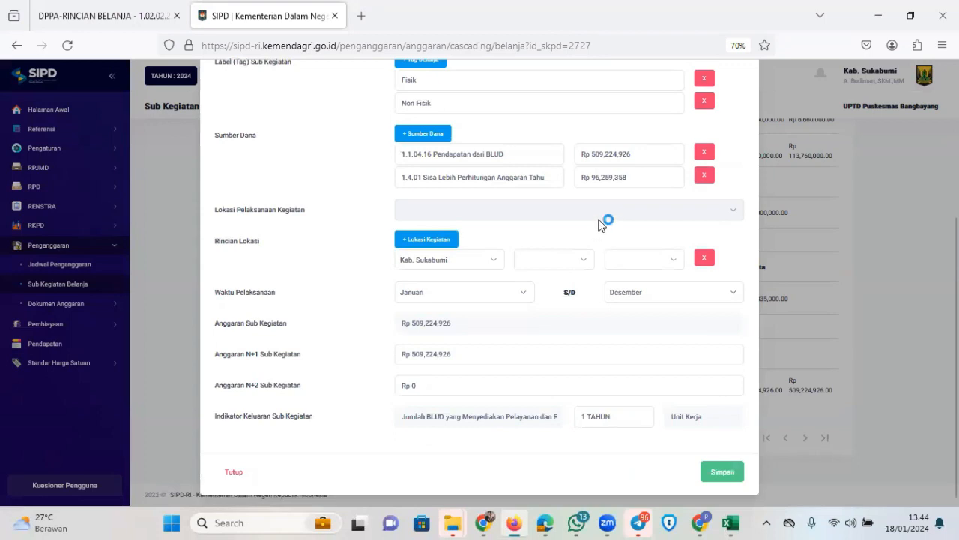
scroll(598, 224, "up", 1)
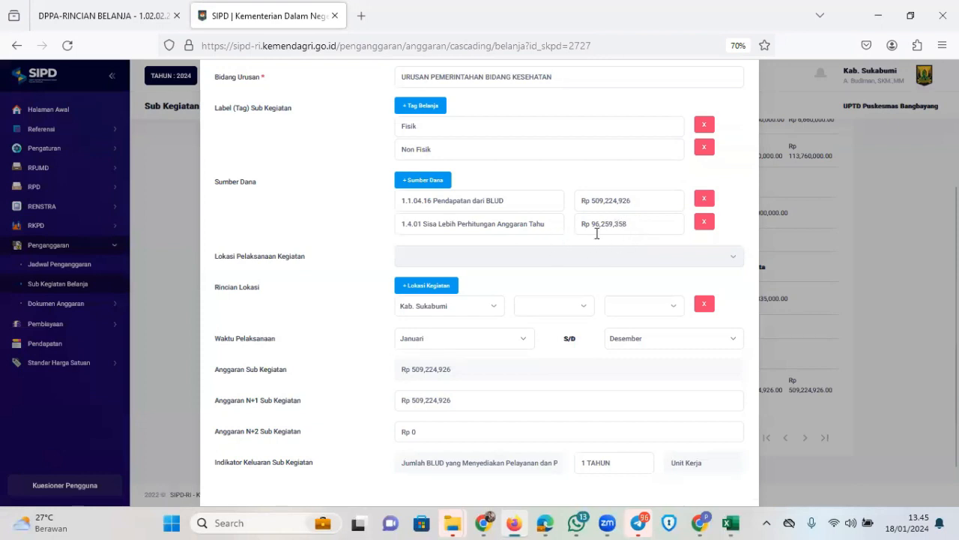
Set the second (SiLPA) funding source amount to 0 and bring up the BLUD 2024 workbook
triple_click(657, 228)
type("0")
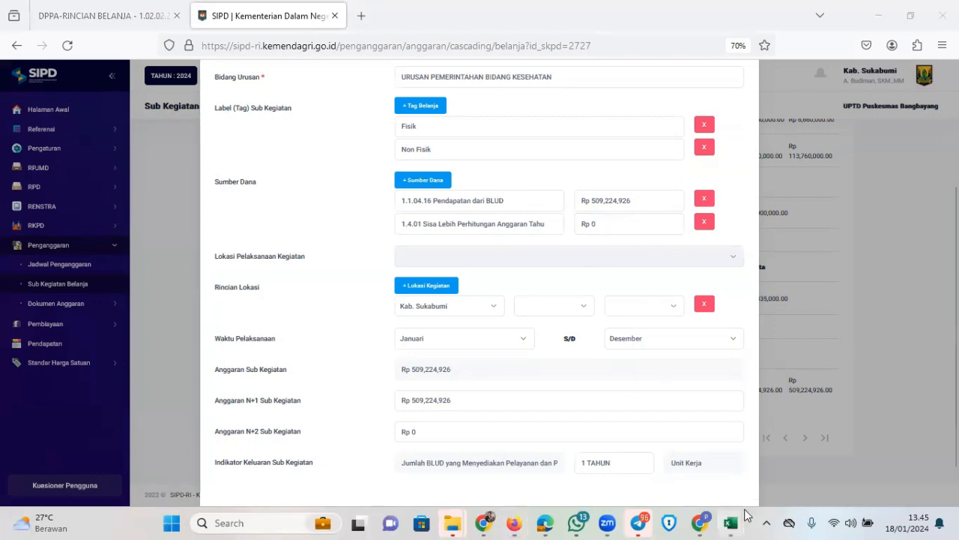
mouse_move(730, 522)
left_click(709, 419)
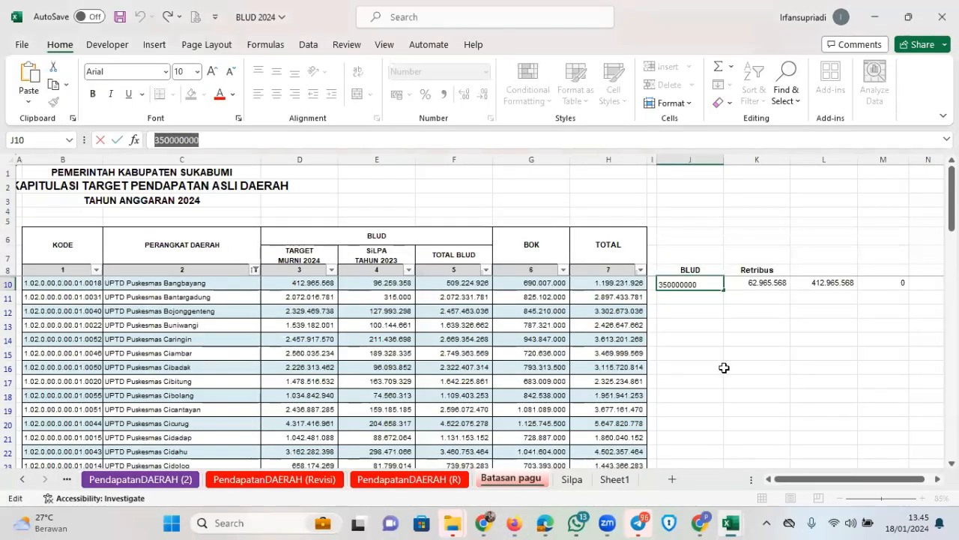
Paste Bangbayang's TOTAL BLUD from F10 into K2 as a plain value, 509224926
left_click(764, 367)
left_click(828, 327)
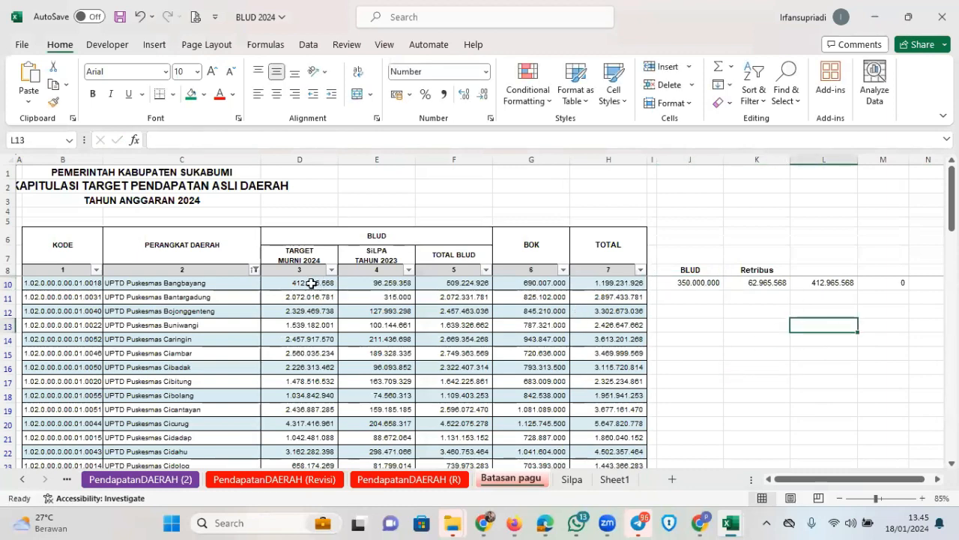
left_click(468, 282)
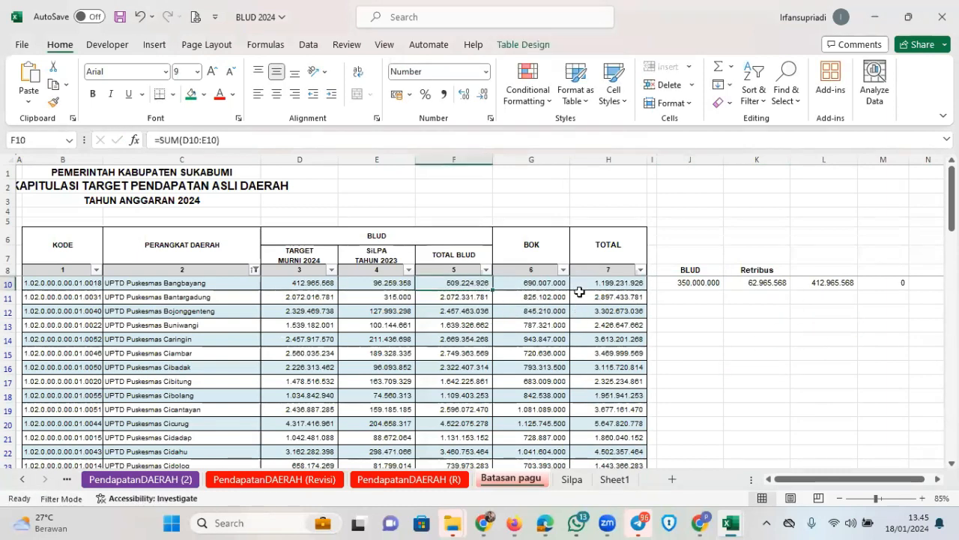
key("ctrl+c")
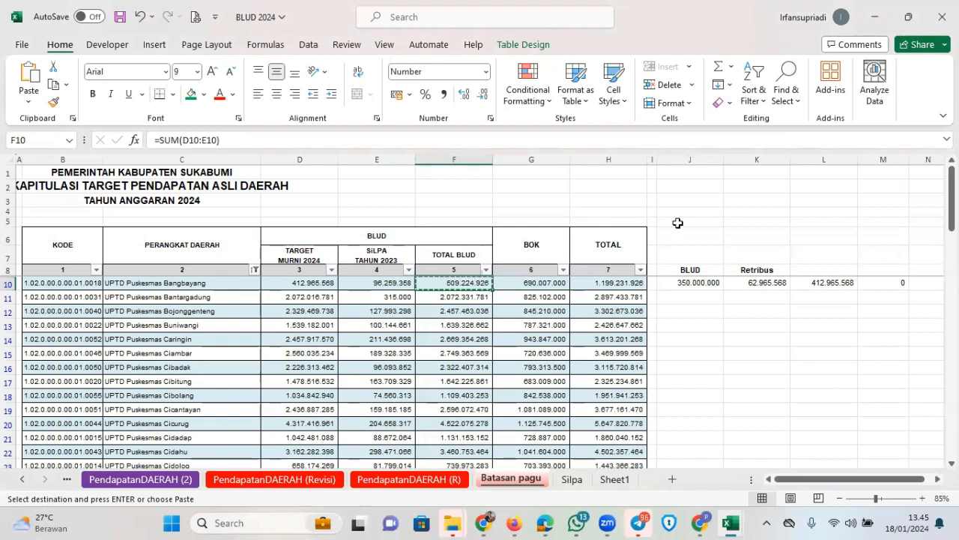
left_click(745, 185)
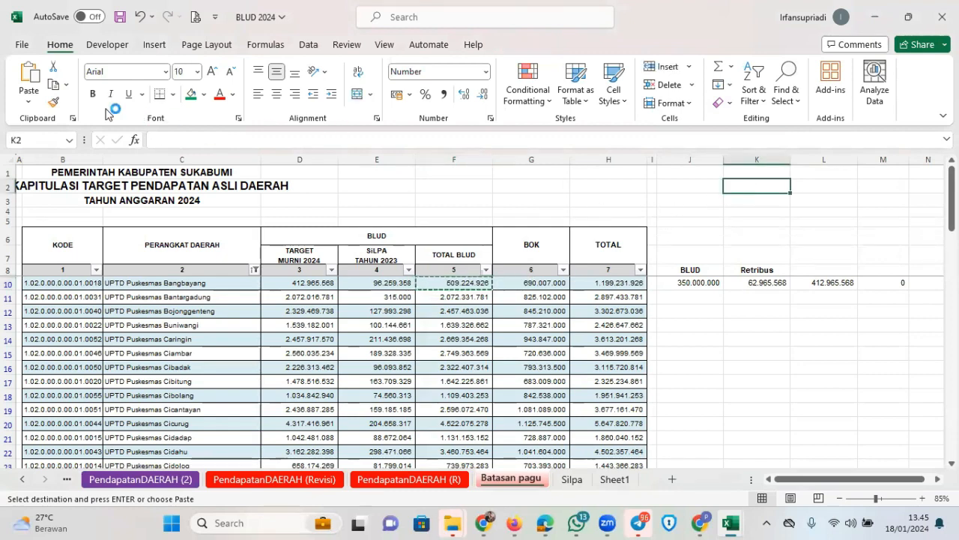
left_click(28, 101)
left_click(30, 212)
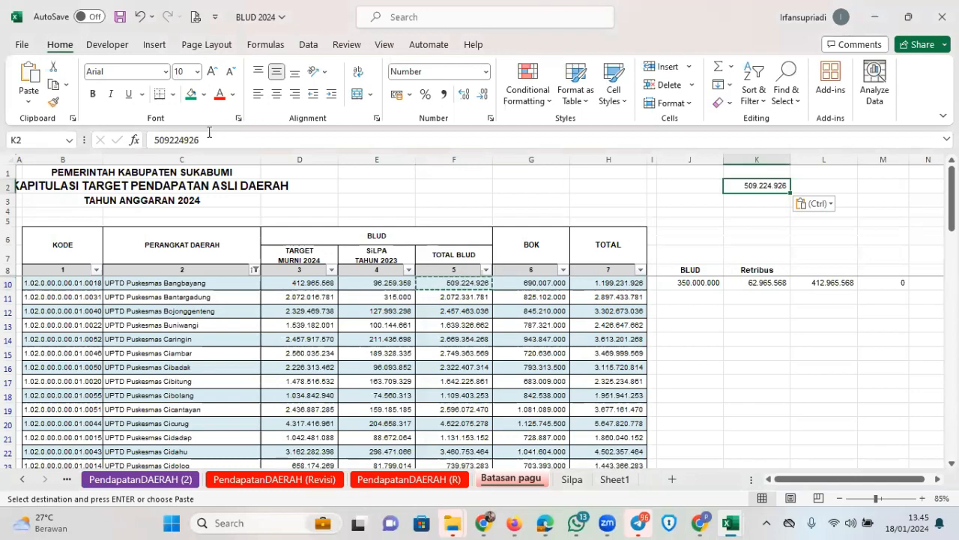
Copy 509224926 from the formula bar and select SIPD's BLUD funding amount field
left_click_drag(205, 140, 152, 141)
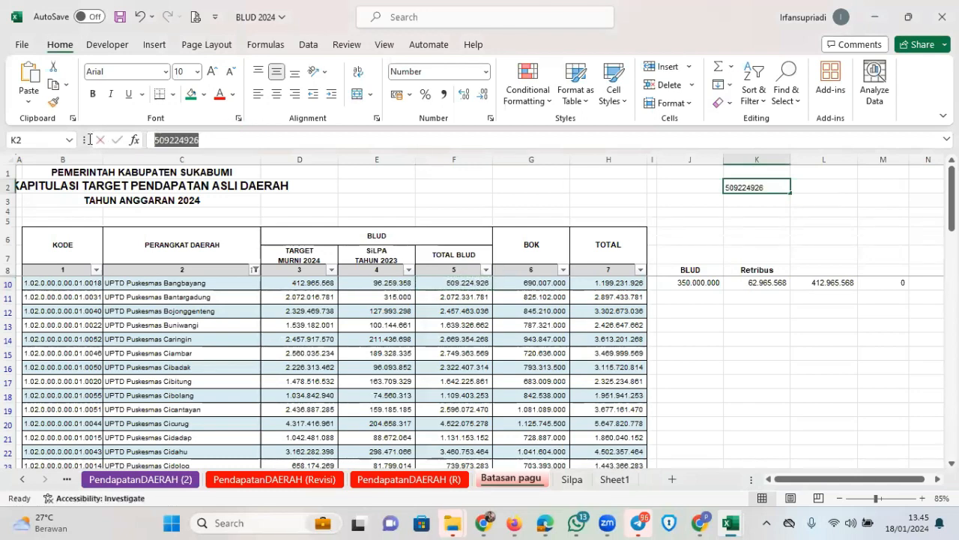
left_click(485, 519)
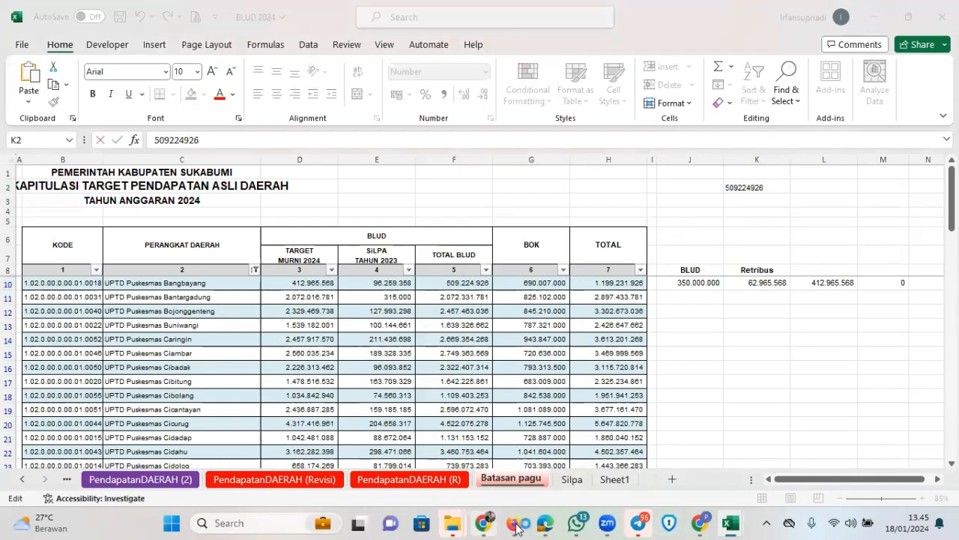
left_click(515, 526)
left_click_drag(642, 200, 508, 200)
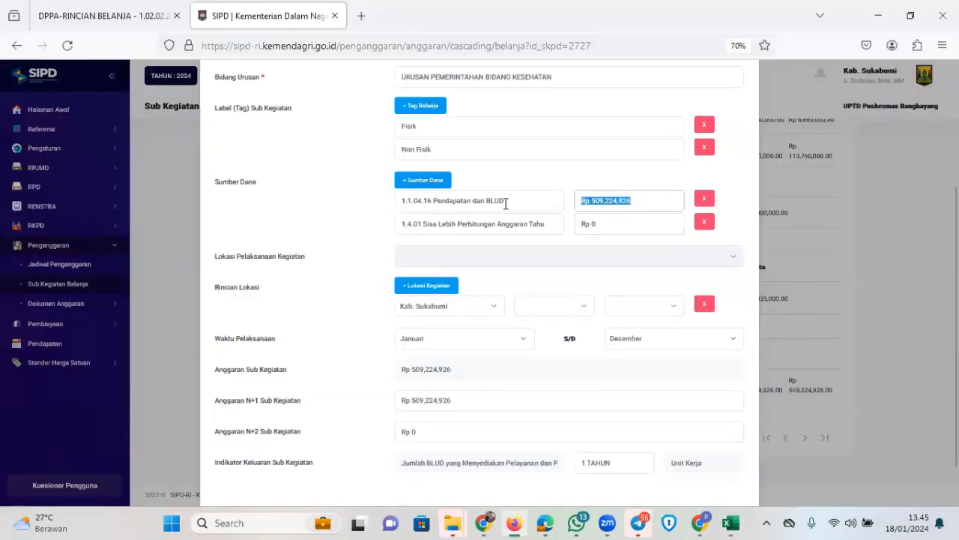
Keep Pendapatan dari BLUD at Rp 509,224,926 and save the sub-activity
left_click(506, 204)
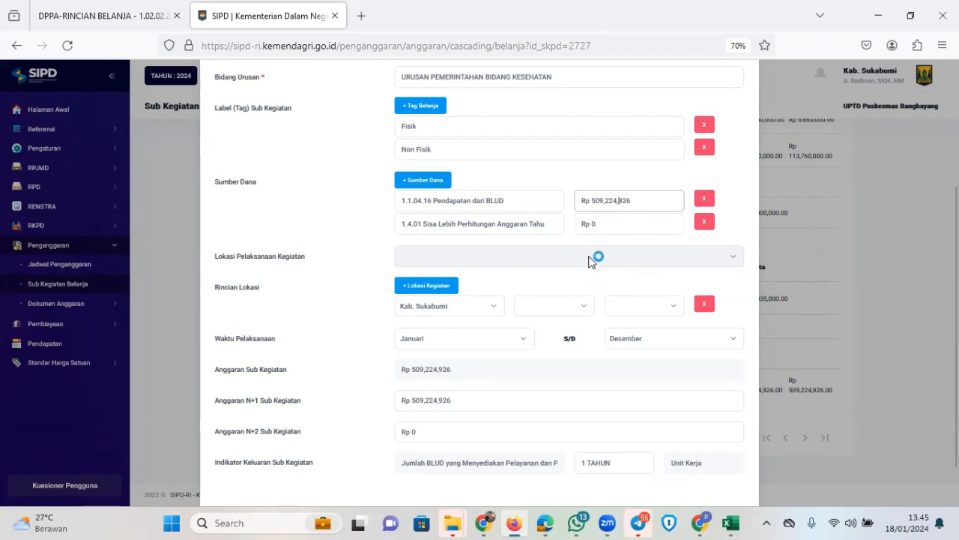
scroll(596, 255, "down", 1)
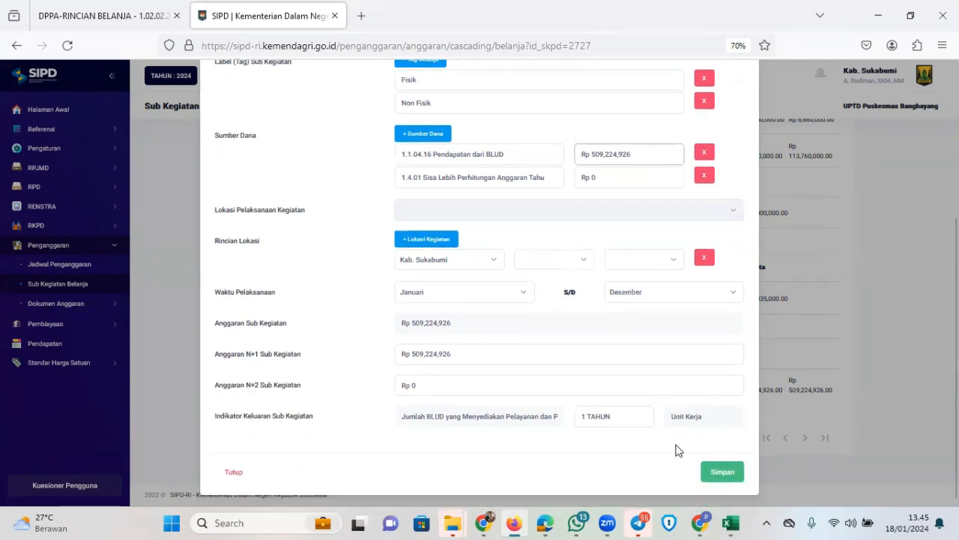
left_click(718, 470)
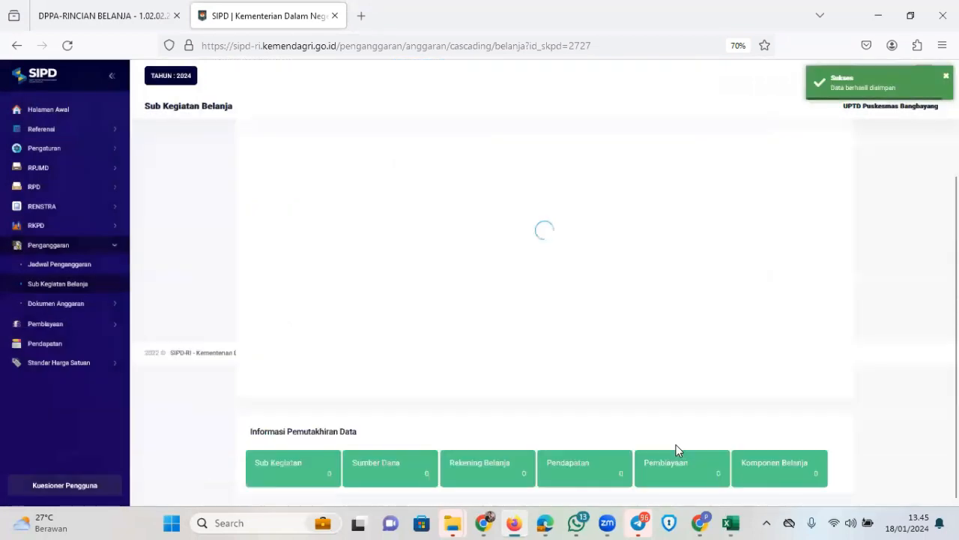
Show all 27 sub-activities on one page of the Sub Kegiatan Belanja list
scroll(499, 370, "down", 10)
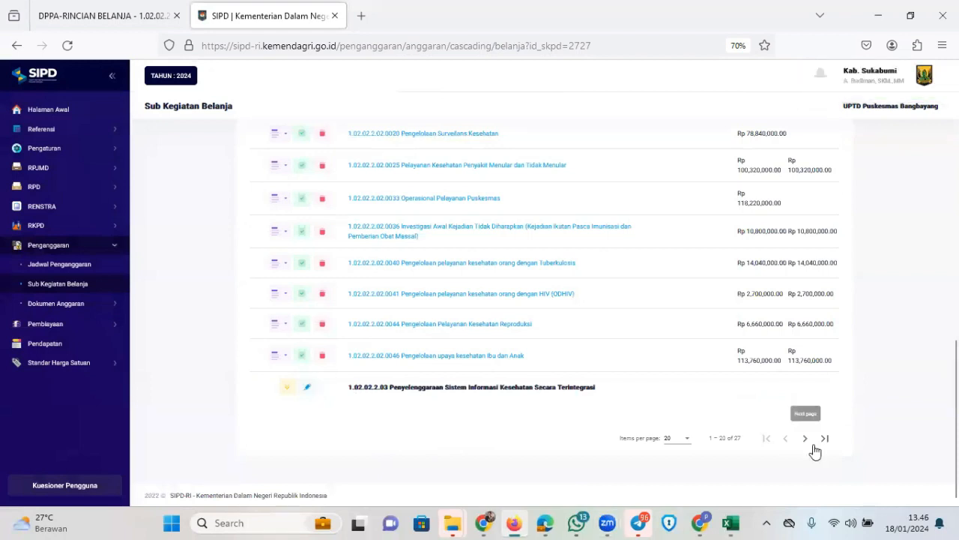
left_click(682, 446)
left_click(670, 472)
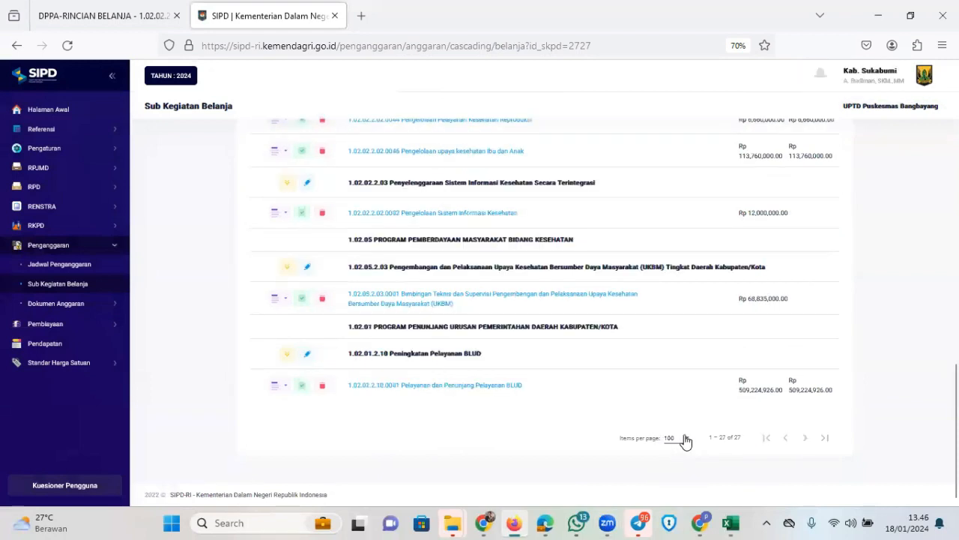
Copy the second operator's NIP from the BLUD sub-kegiatan's Set Operator list
left_click(276, 389)
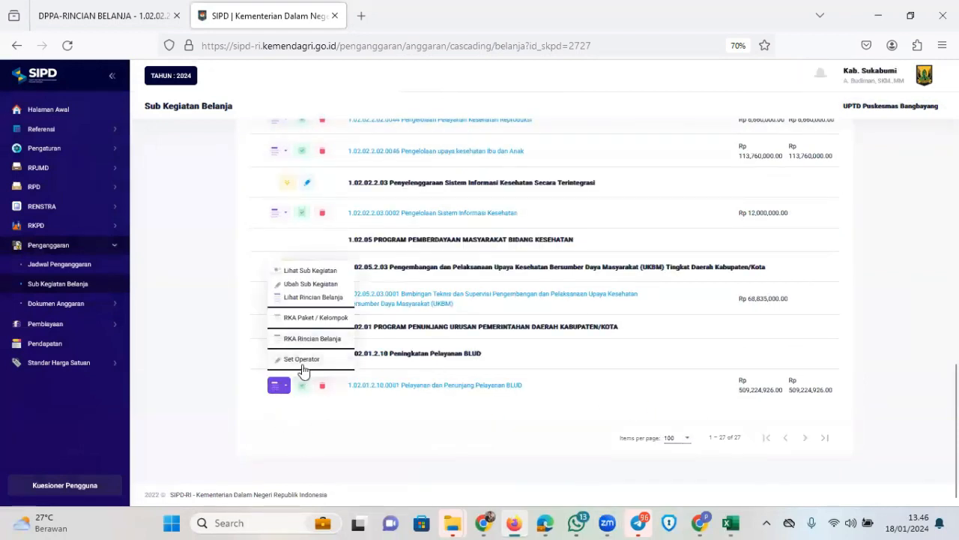
left_click(308, 359)
double_click(336, 304)
key("ctrl+c")
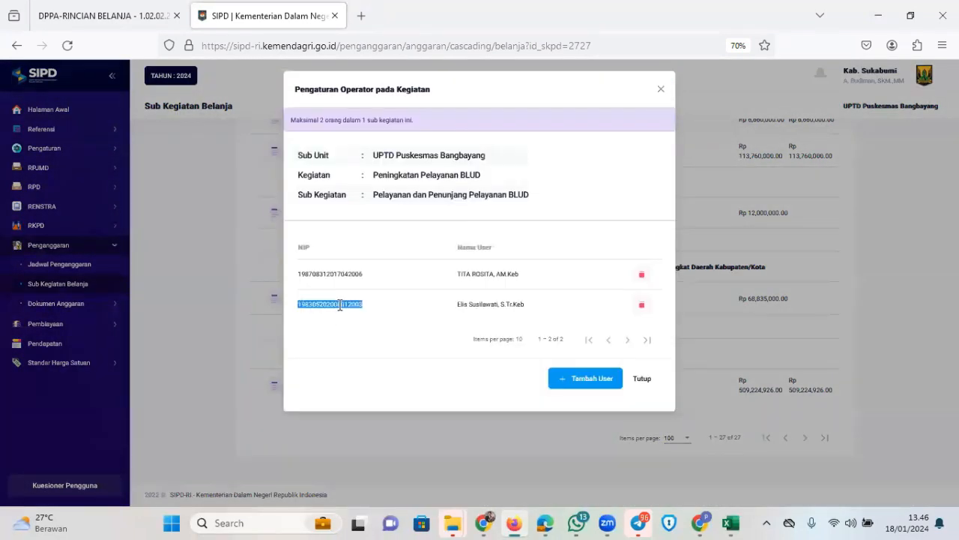
left_click(638, 389)
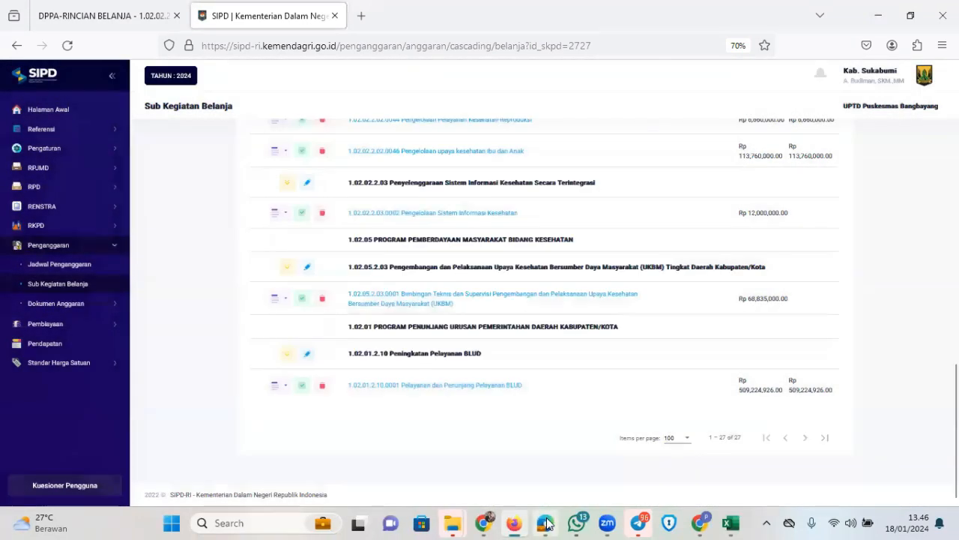
left_click(545, 522)
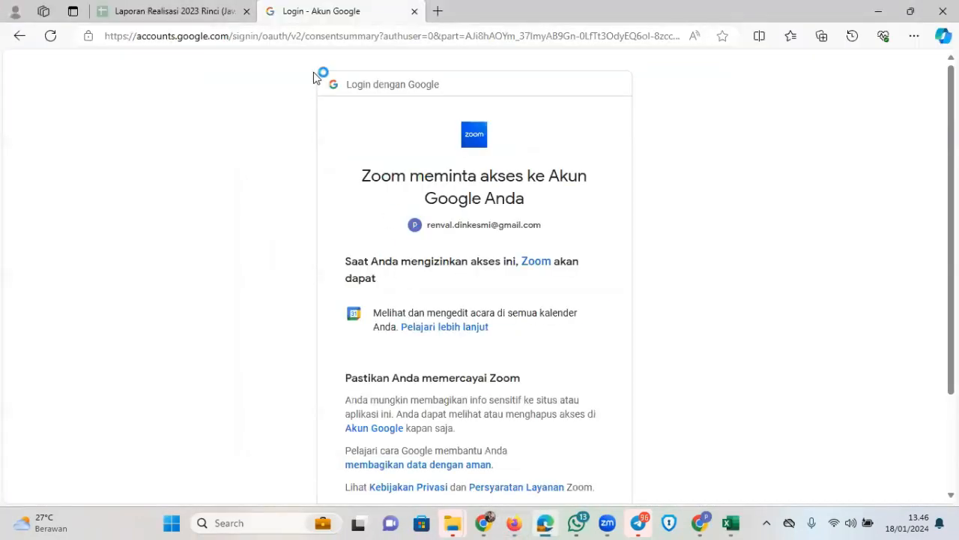
Open SIPD in a new tab and select Provinsi Jawa Barat, Kab. Sukabumi
left_click(437, 11)
type("sip")
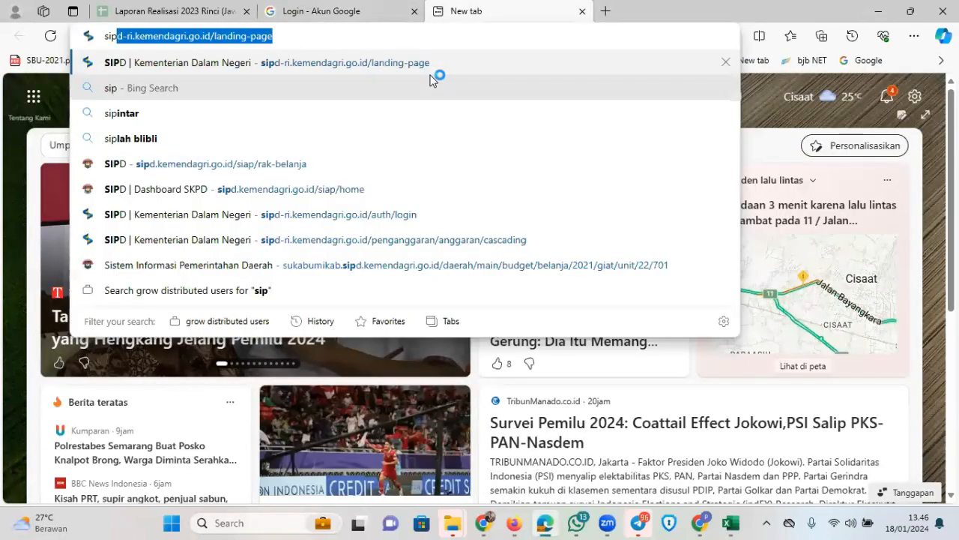
key("Return")
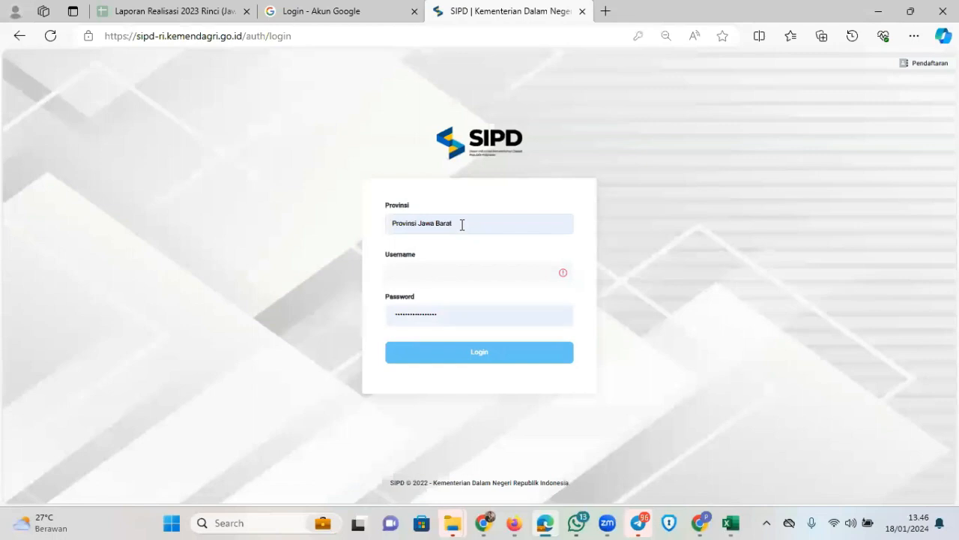
left_click(462, 225)
left_click(464, 244)
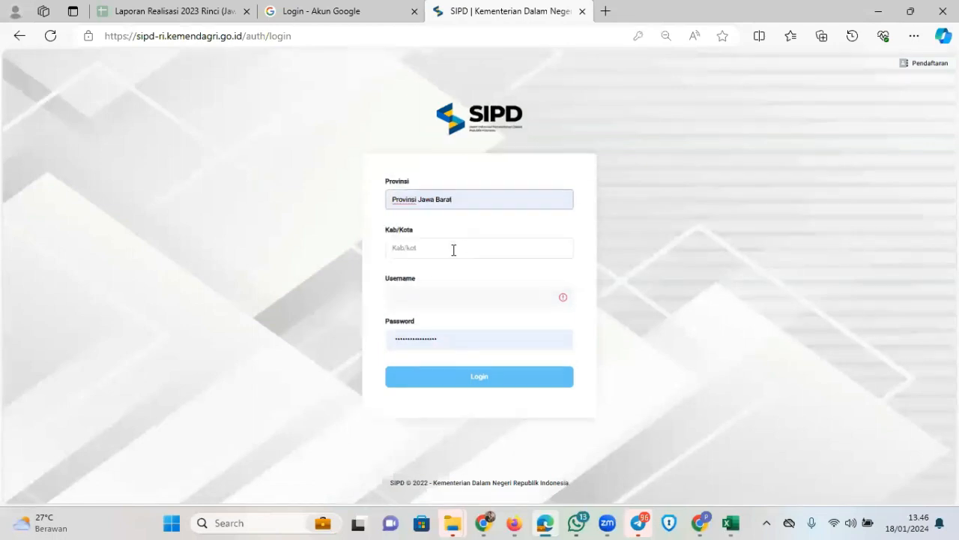
left_click(457, 248)
left_click(449, 280)
Log in with the copied NIP as username, answer the captcha, and enter budget year 2024
left_click(455, 289)
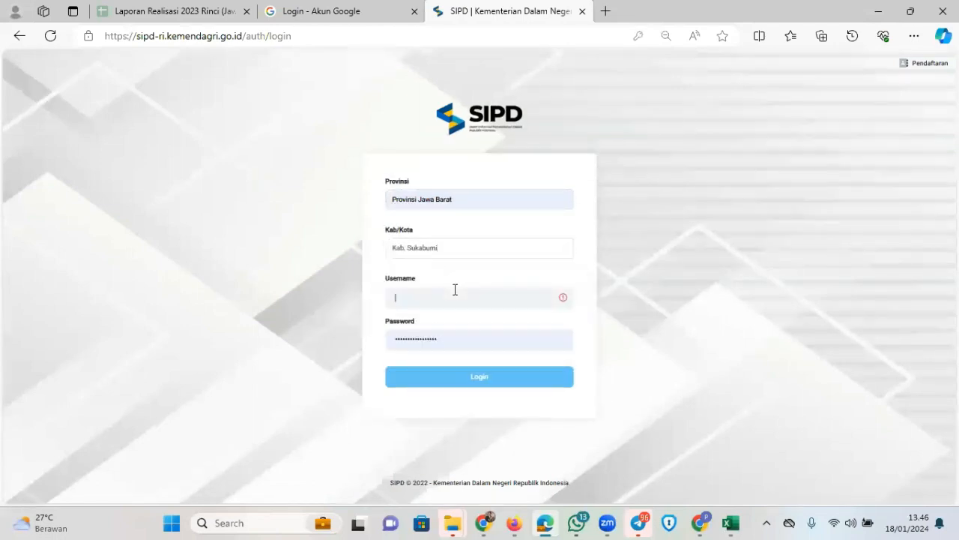
key("ctrl+v")
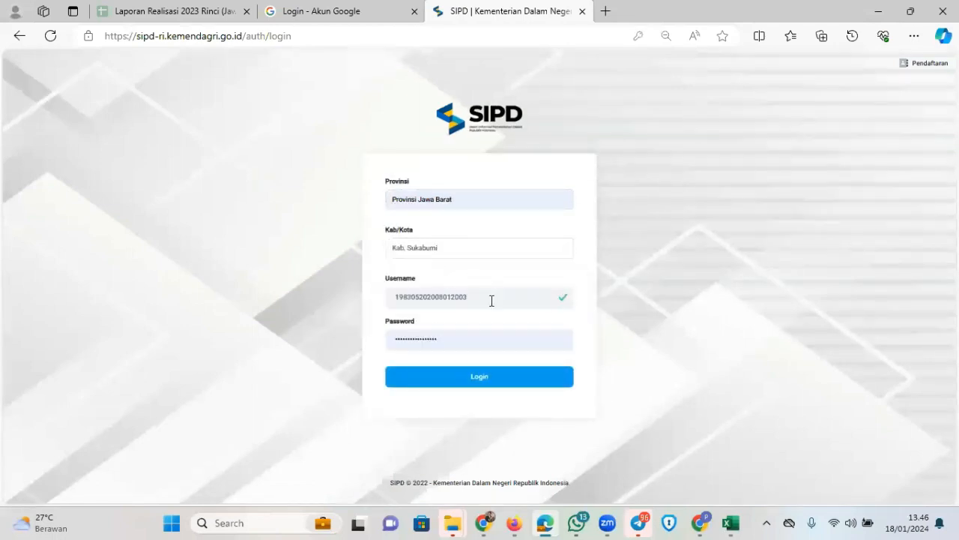
left_click(484, 376)
type("4")
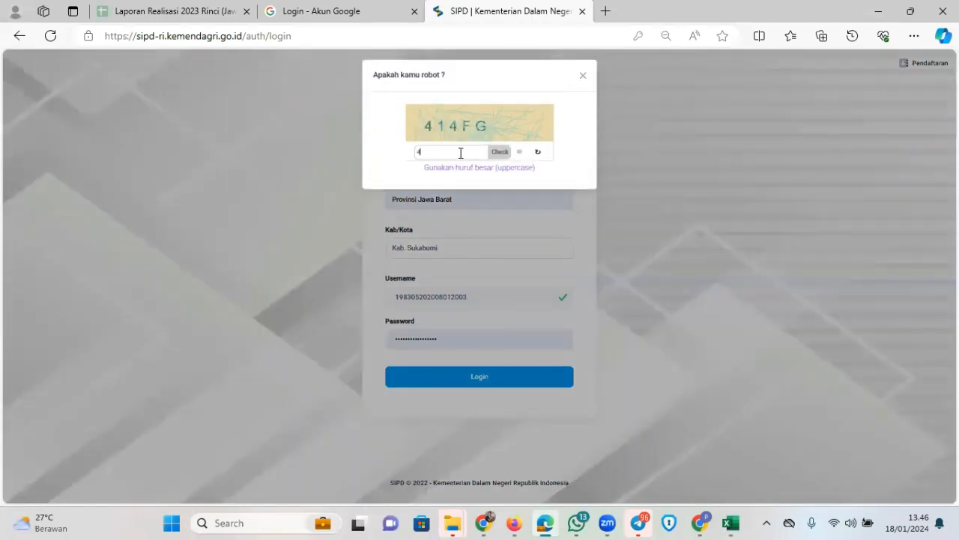
type("14FG")
left_click(492, 153)
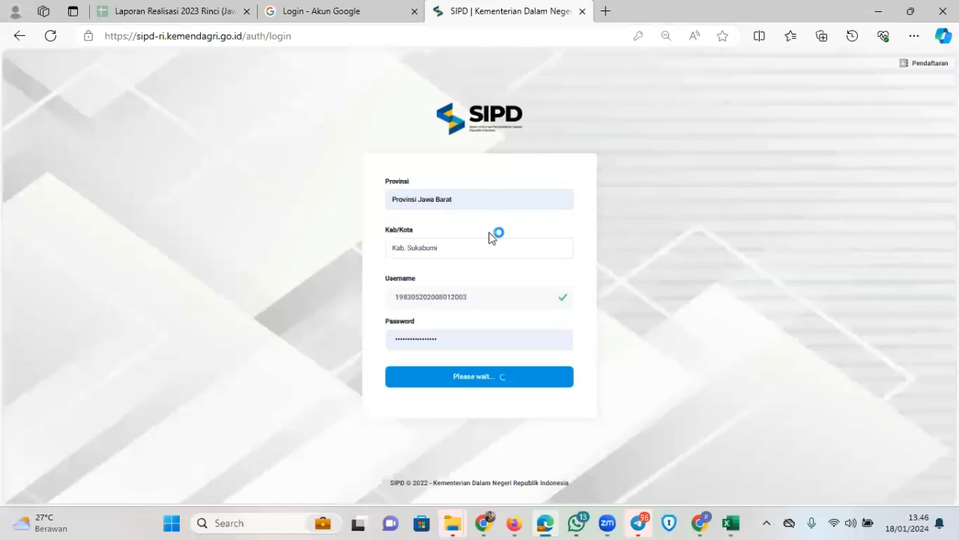
left_click(462, 266)
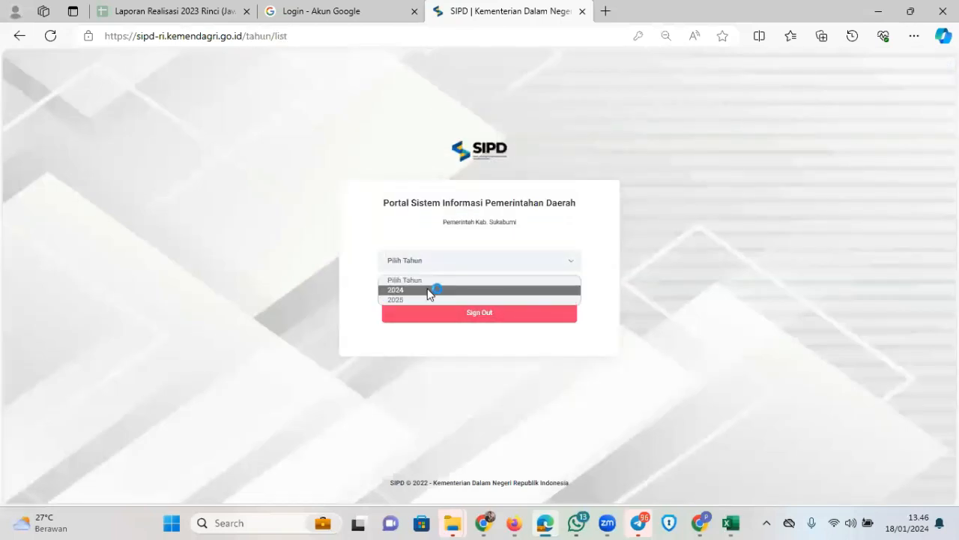
left_click(431, 289)
left_click(473, 293)
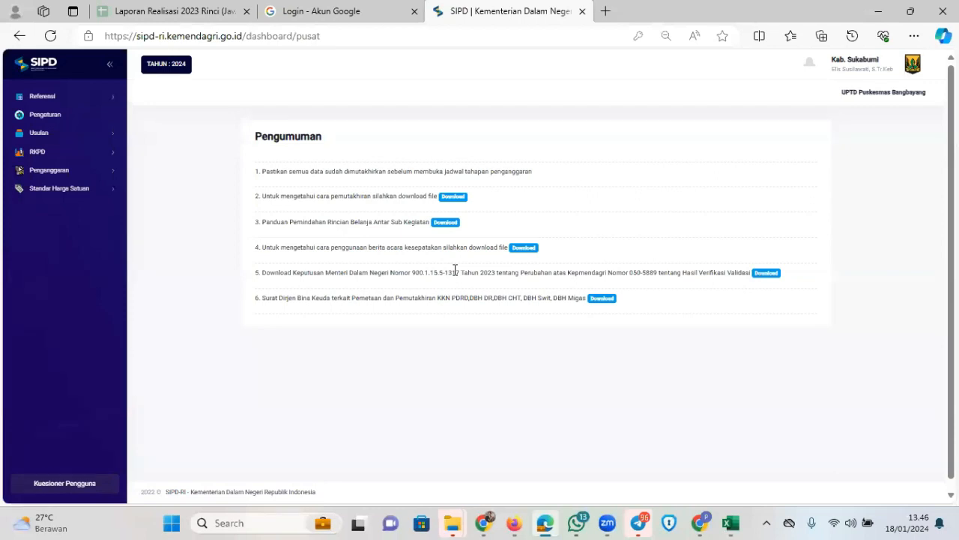
Open the Sub Kegiatan Belanja list from the Penganggaran section
left_click(78, 170)
left_click(73, 207)
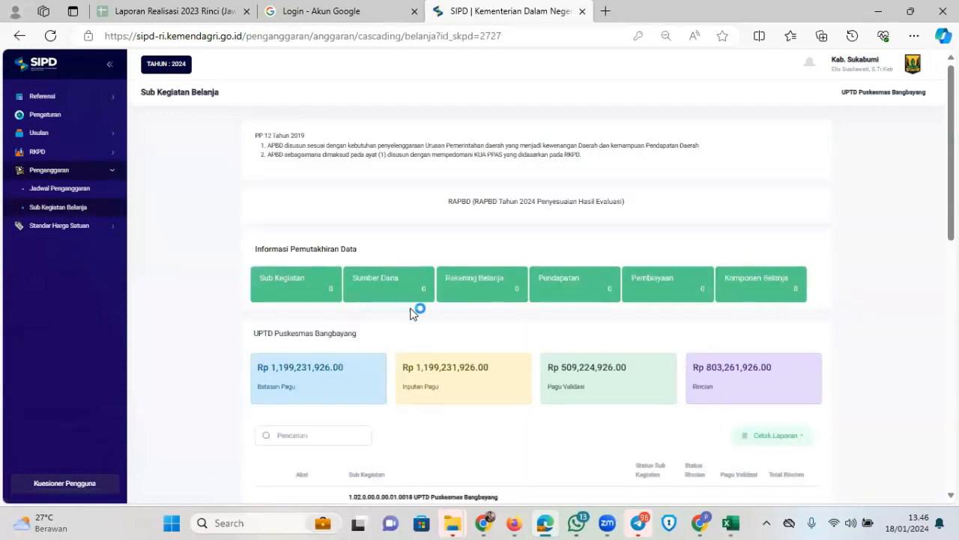
scroll(417, 313, "down", 5)
scroll(480, 365, "down", 5)
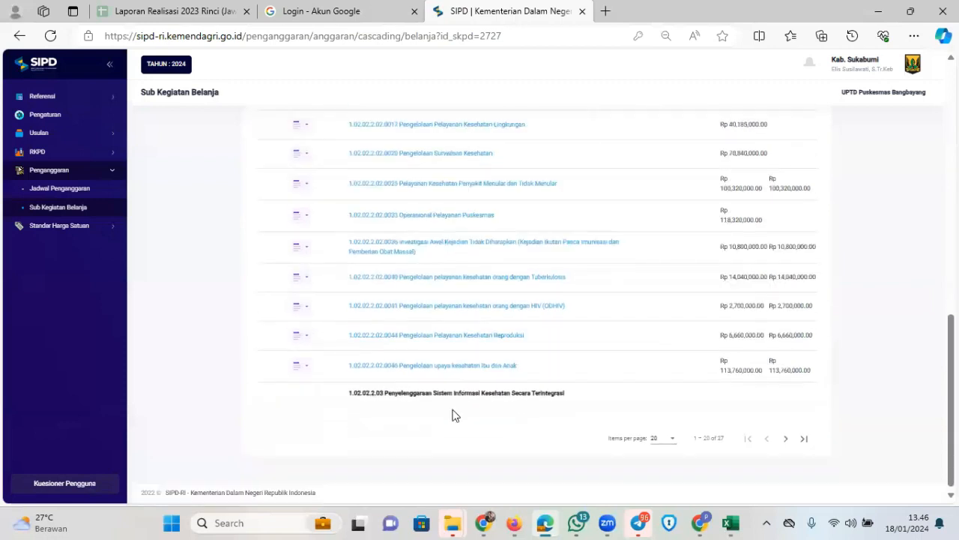
Show 100 rows per page and open the action menu for Pelayanan dan Penunjang Pelayanan BLUD
left_click(665, 439)
left_click(656, 470)
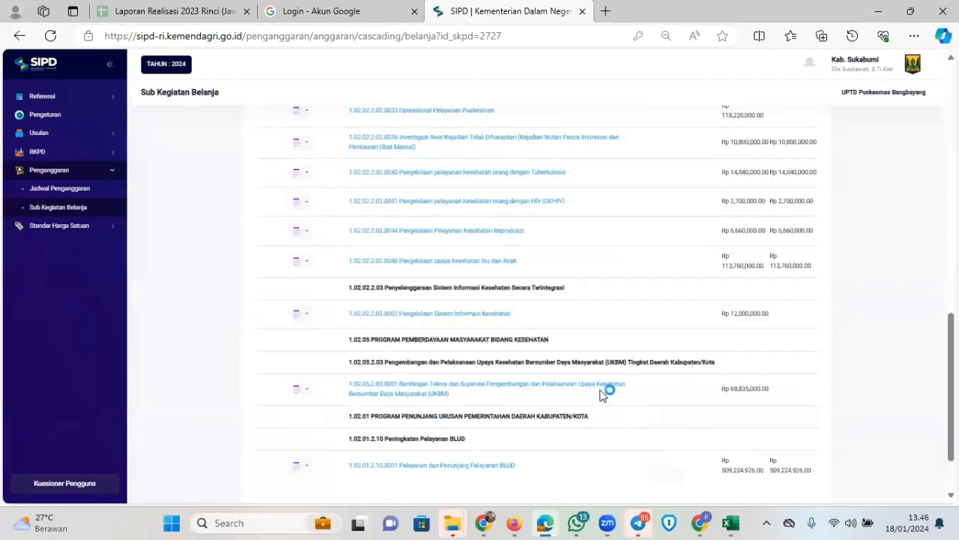
scroll(573, 340, "down", 5)
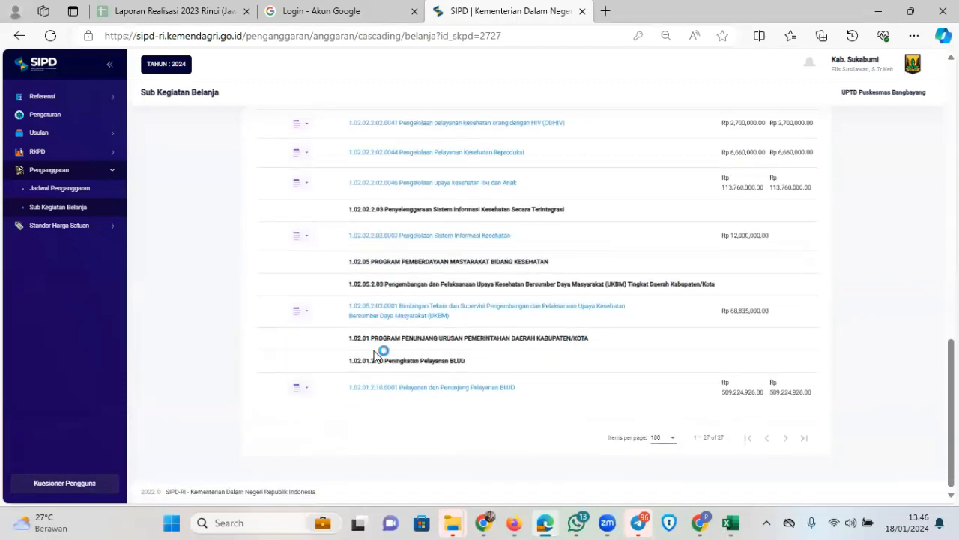
scroll(448, 289, "up", 15)
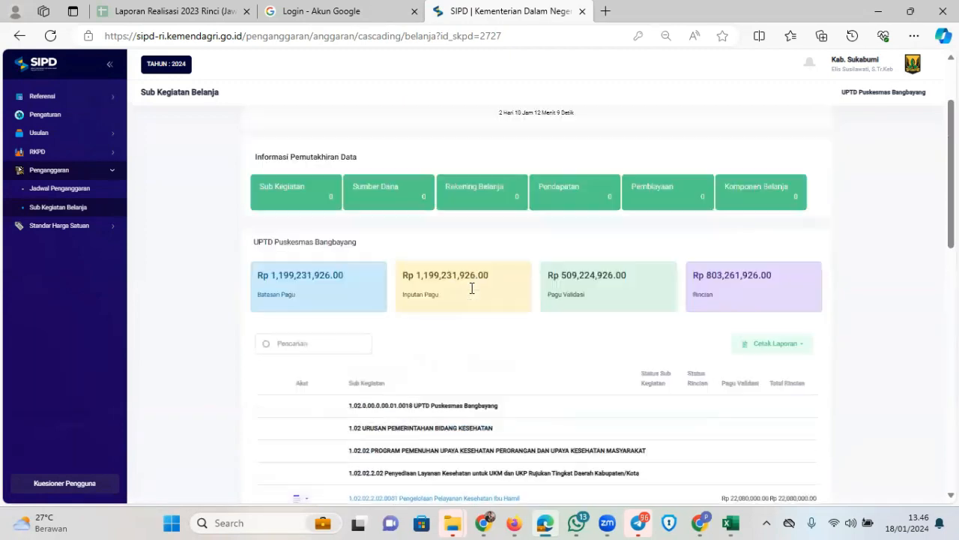
scroll(439, 278, "down", 15)
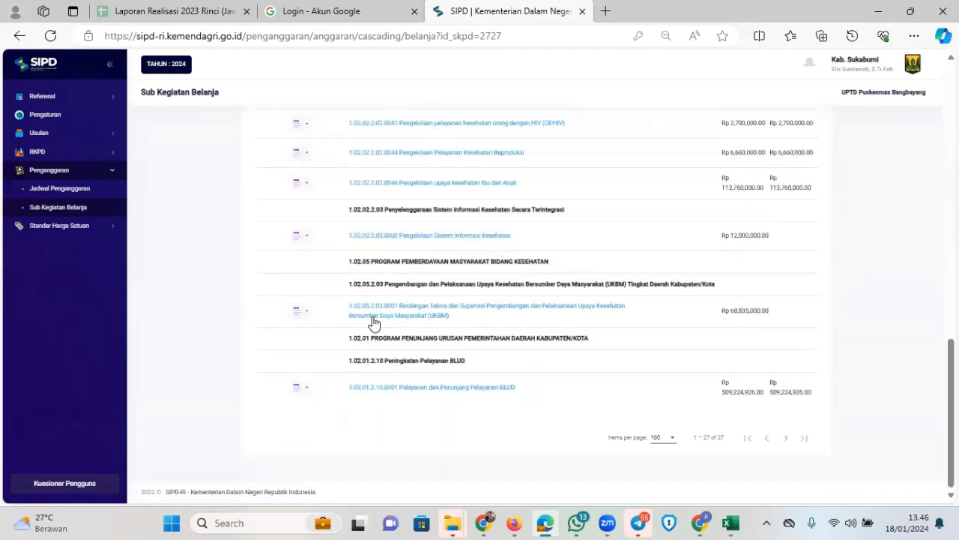
left_click(300, 389)
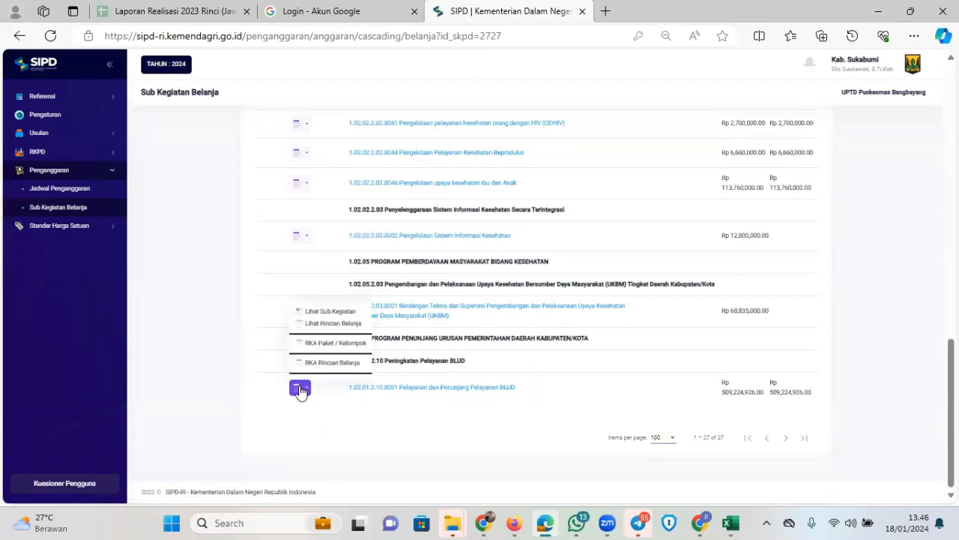
left_click(332, 323)
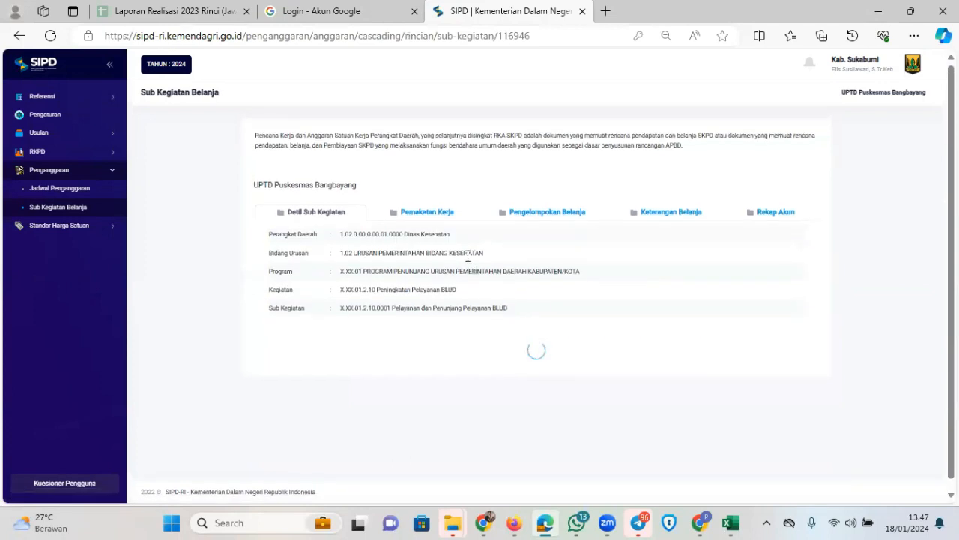
scroll(475, 258, "down", 5)
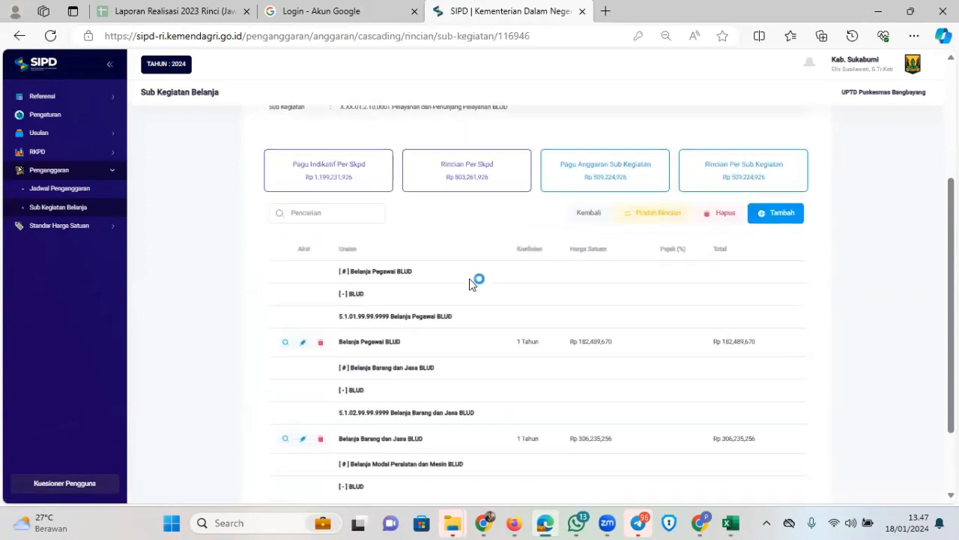
left_click(650, 423)
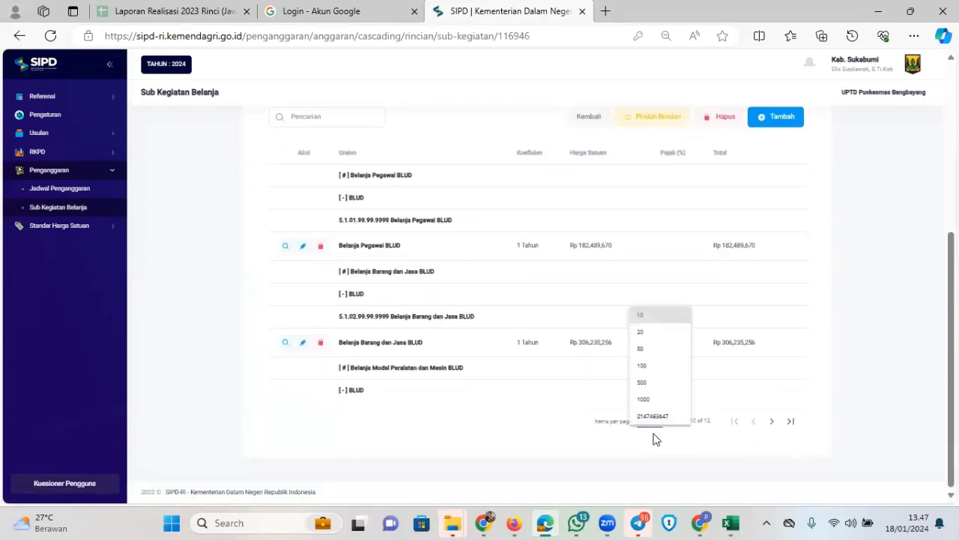
left_click(654, 402)
scroll(550, 377, "down", 1)
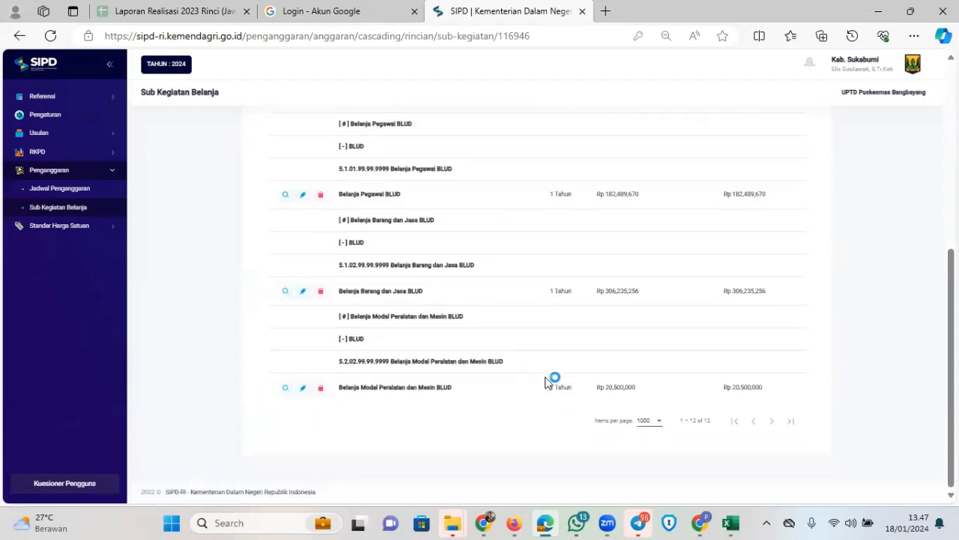
scroll(544, 376, "up", 3)
scroll(539, 375, "down", 2)
scroll(494, 356, "up", 1)
scroll(472, 338, "down", 2)
scroll(457, 324, "up", 2)
scroll(464, 318, "up", 1)
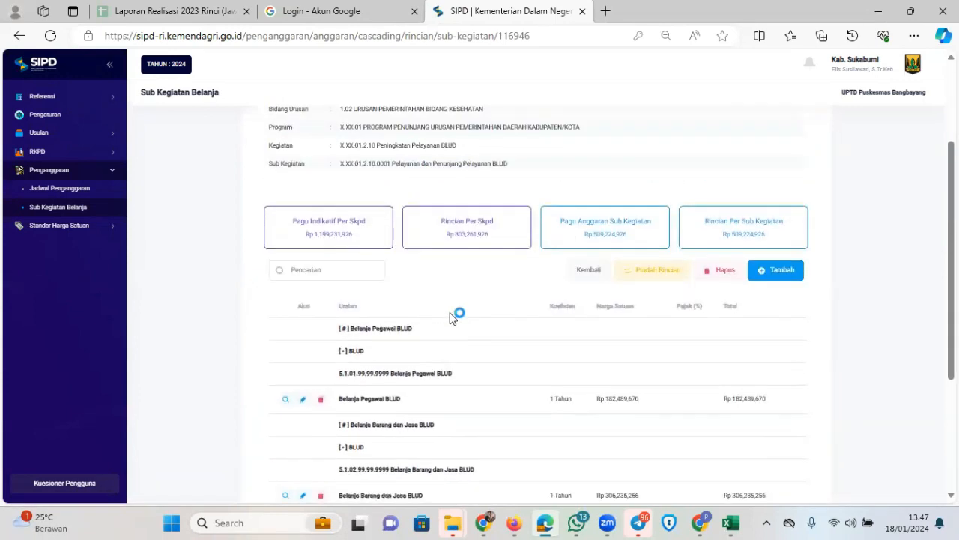
scroll(439, 347, "down", 2)
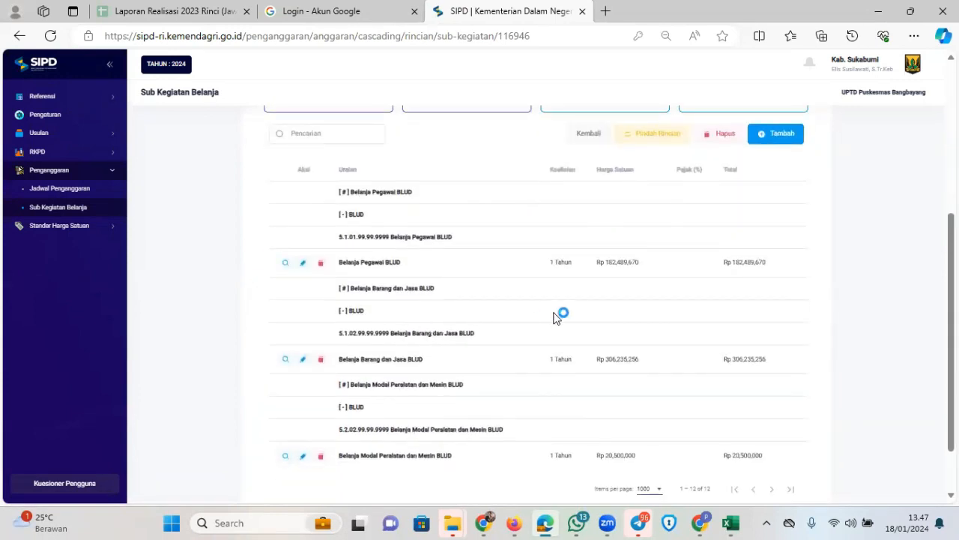
scroll(458, 336, "up", 1)
scroll(441, 320, "down", 2)
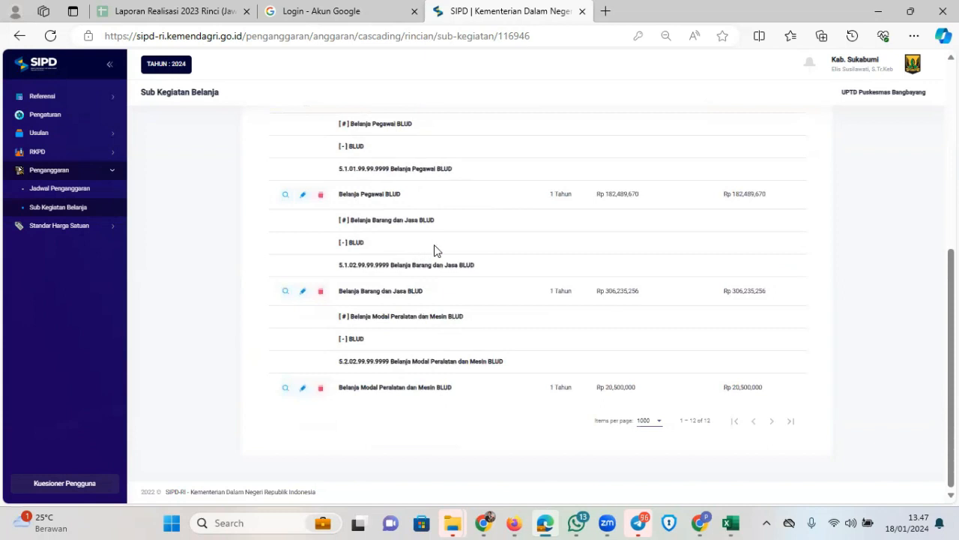
scroll(427, 252, "up", 1)
scroll(434, 264, "up", 3)
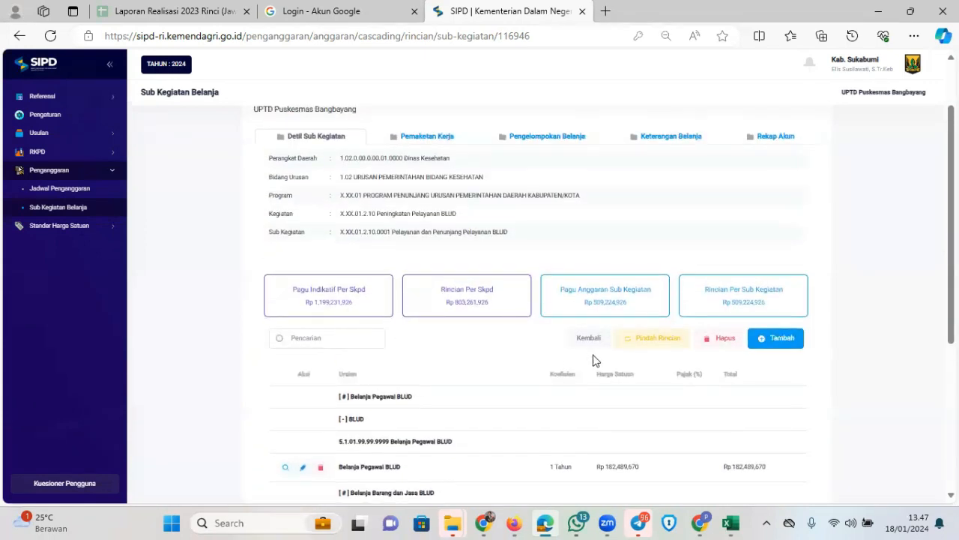
scroll(622, 337, "down", 1)
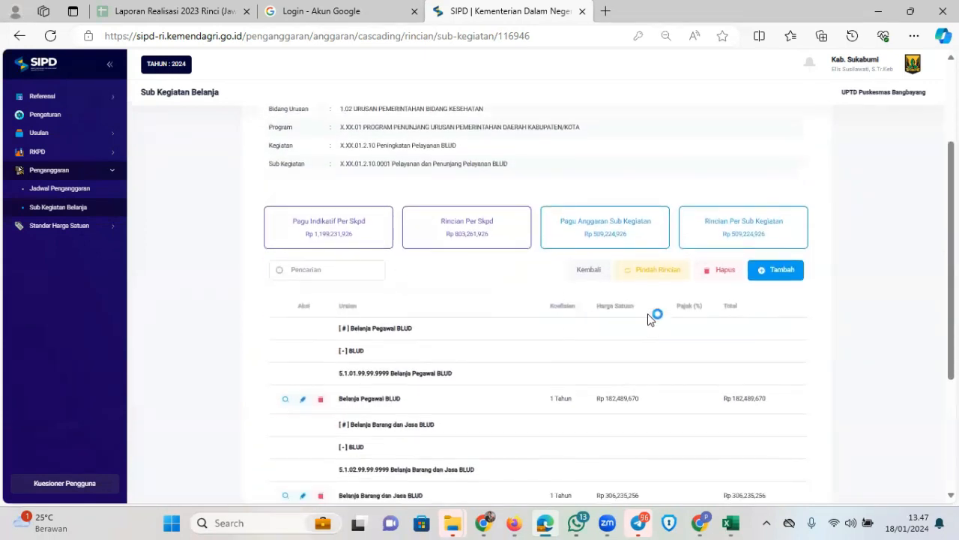
left_click(731, 522)
left_click(903, 472)
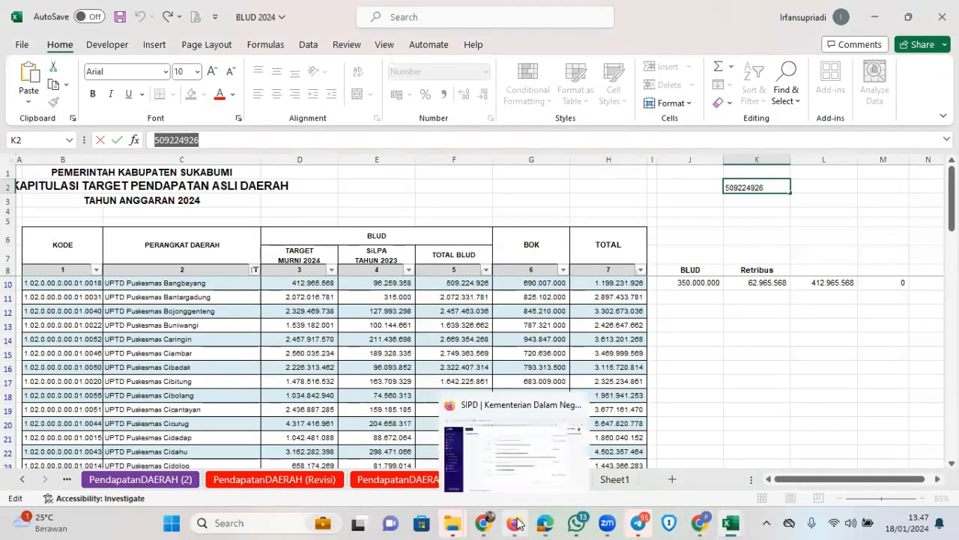
left_click(483, 527)
scroll(588, 364, "down", 1)
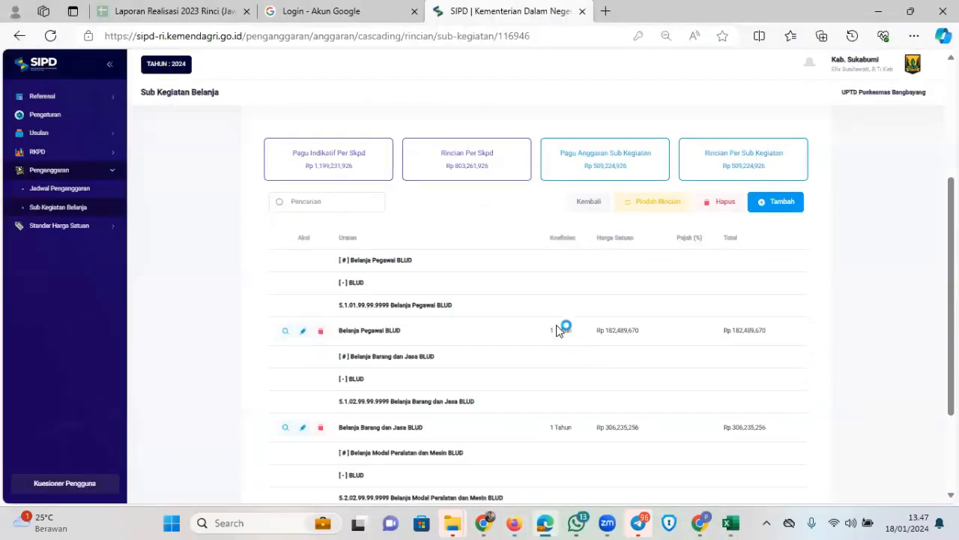
scroll(560, 323, "down", 2)
scroll(457, 257, "up", 1)
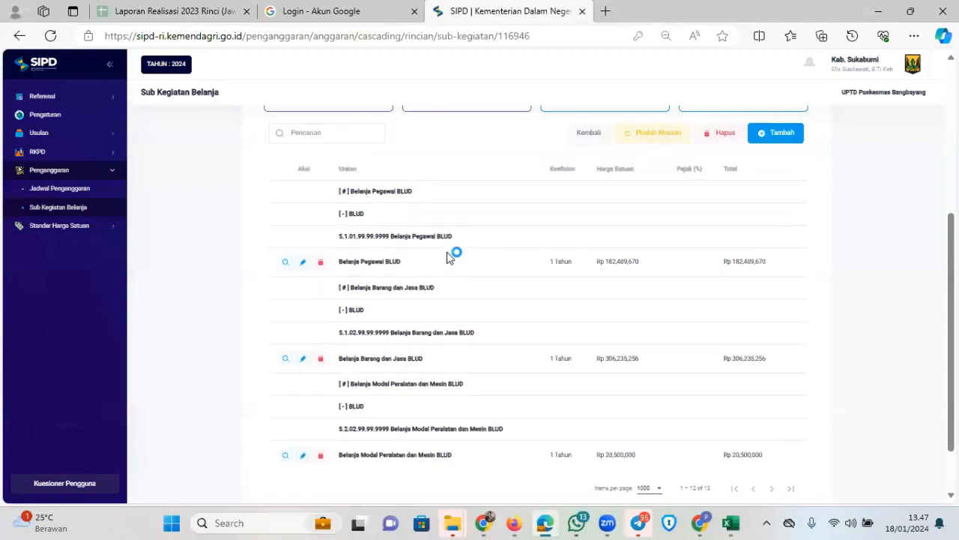
scroll(437, 294, "down", 1)
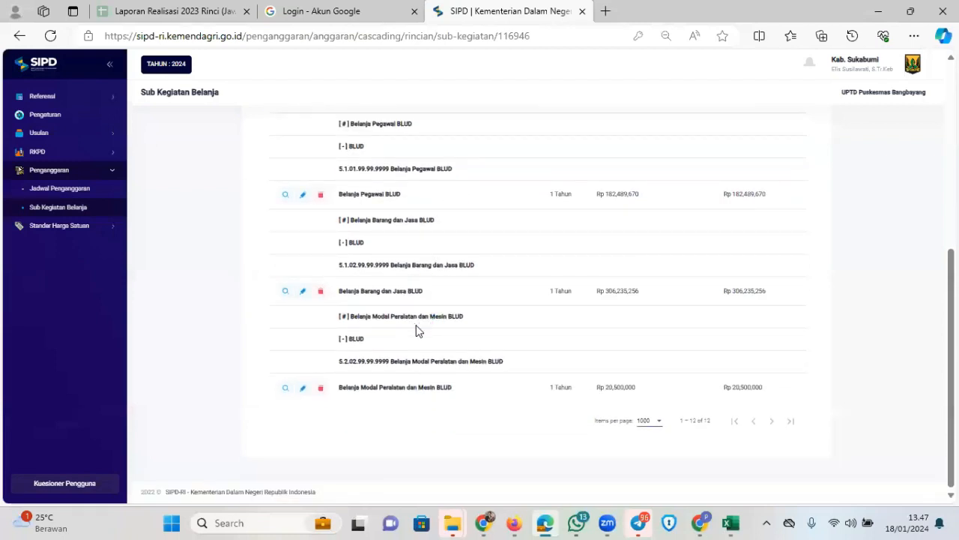
scroll(439, 323, "up", 1)
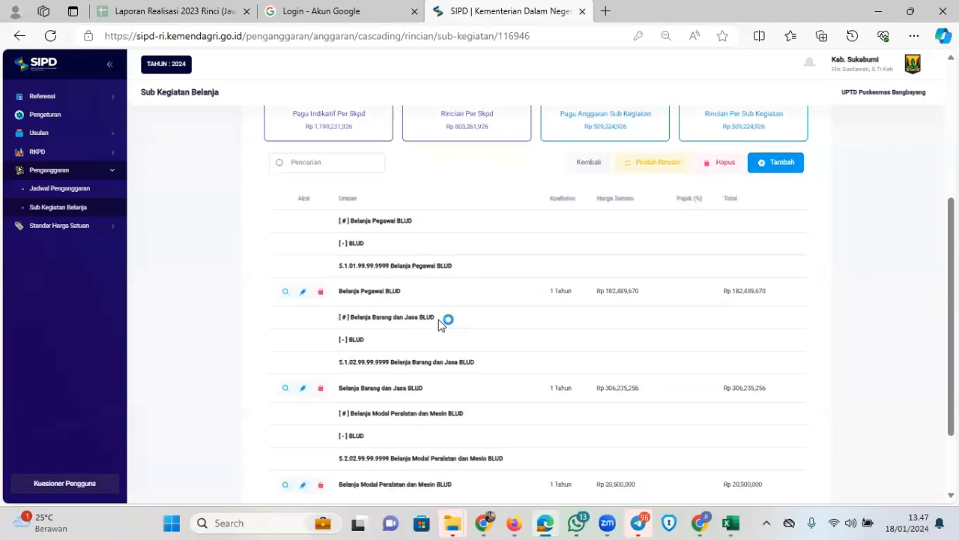
scroll(439, 323, "down", 1)
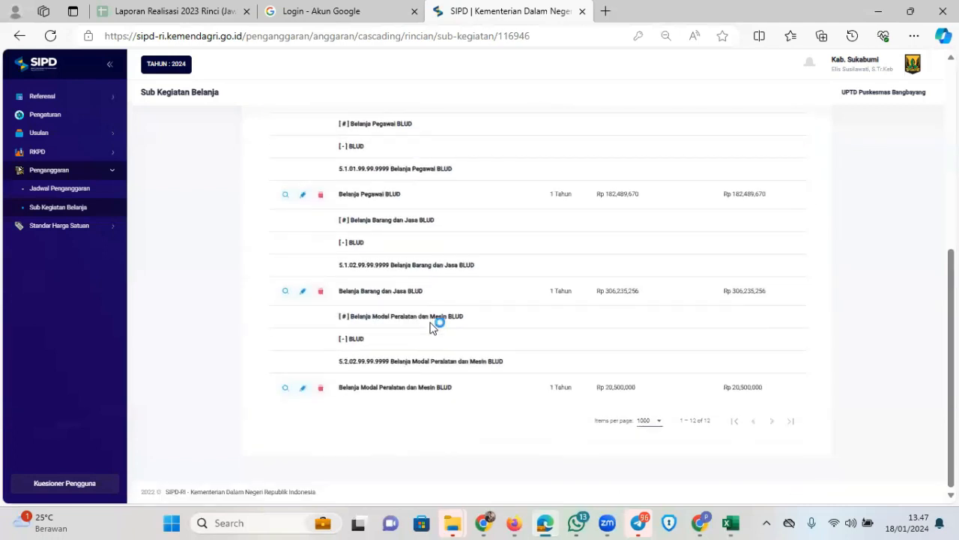
scroll(433, 323, "up", 1)
scroll(433, 323, "down", 1)
scroll(447, 313, "up", 1)
scroll(428, 317, "down", 1)
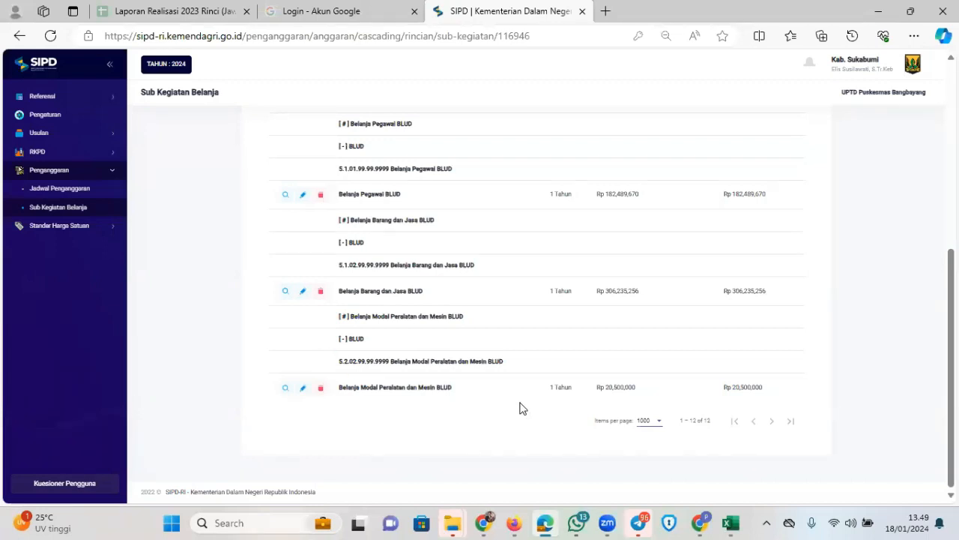
scroll(521, 405, "up", 2)
scroll(527, 385, "down", 2)
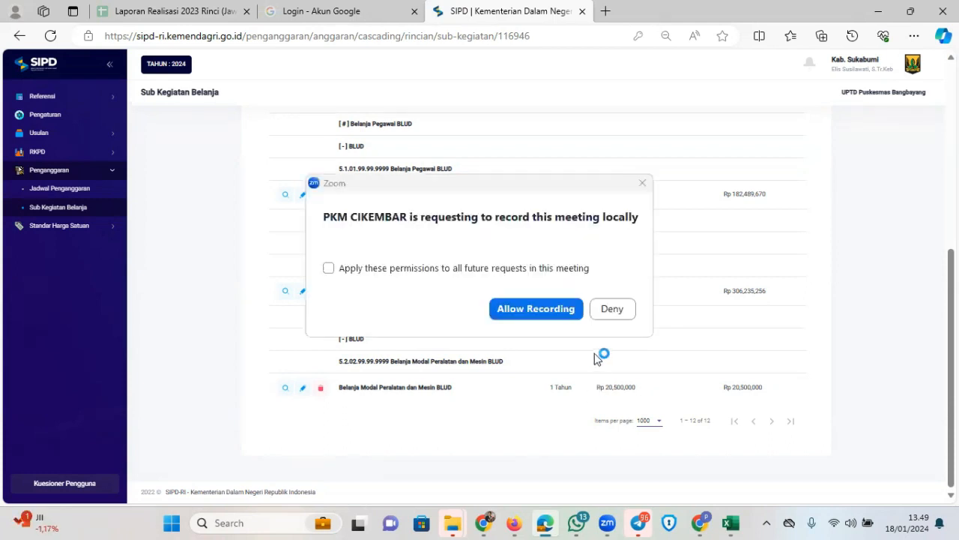
Allow Zoom's local recording and bring the BLUD rincian page back into full view
left_click(553, 310)
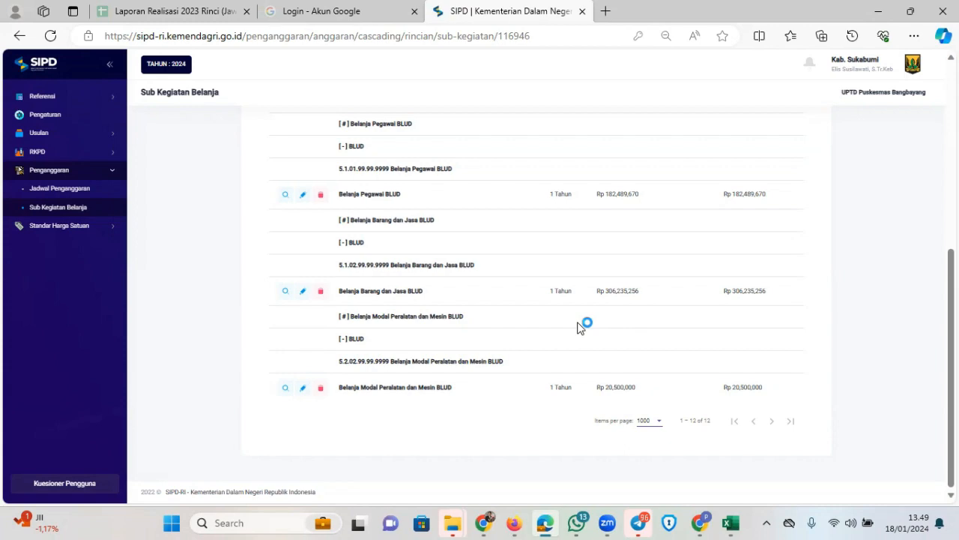
scroll(617, 318, "down", 4)
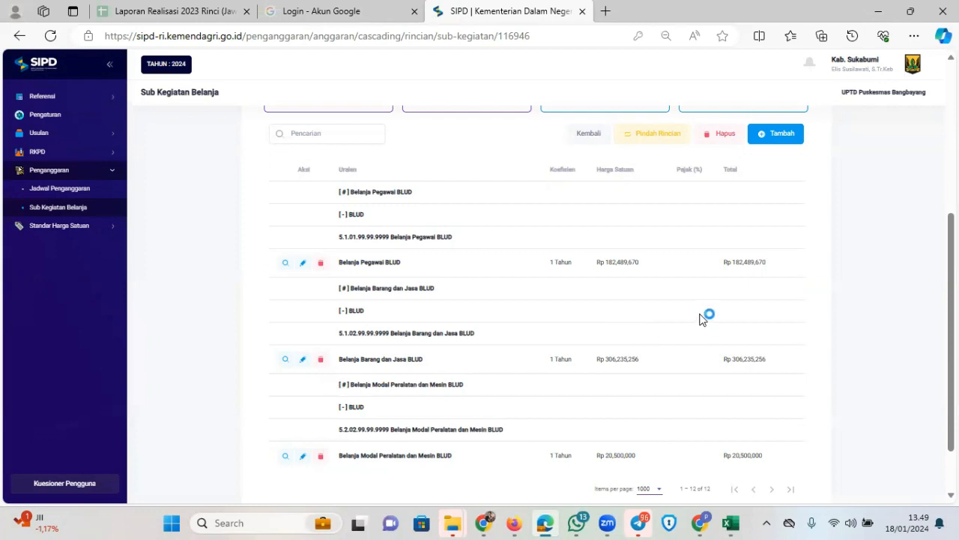
scroll(561, 314, "up", 4)
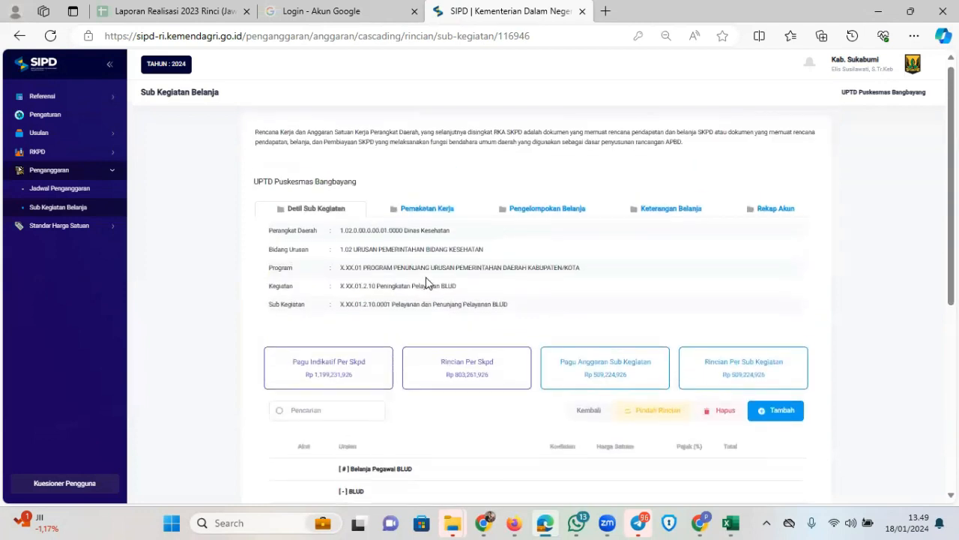
Return to the Sub Kegiatan Belanja list and show more rows per page
left_click(82, 208)
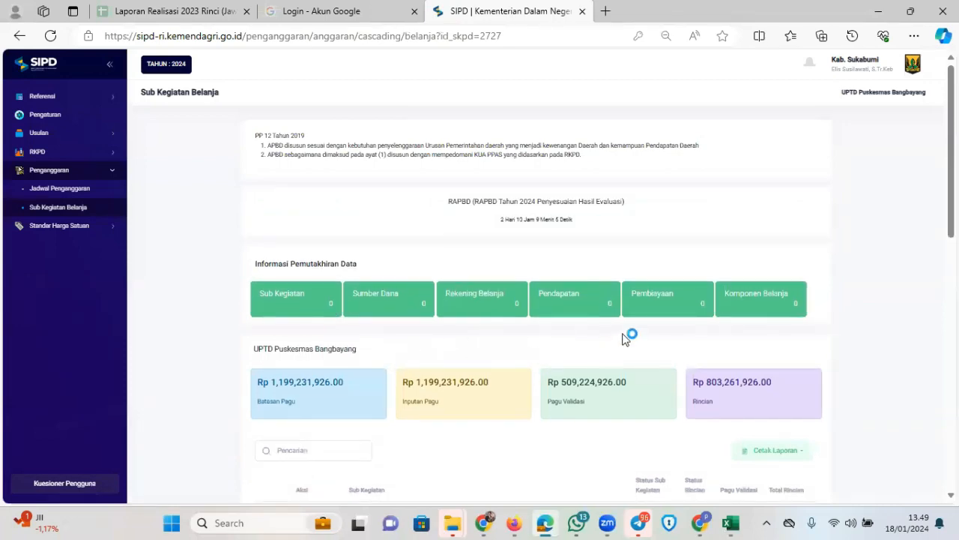
scroll(627, 337, "down", 9)
scroll(692, 336, "up", 6)
scroll(694, 343, "down", 10)
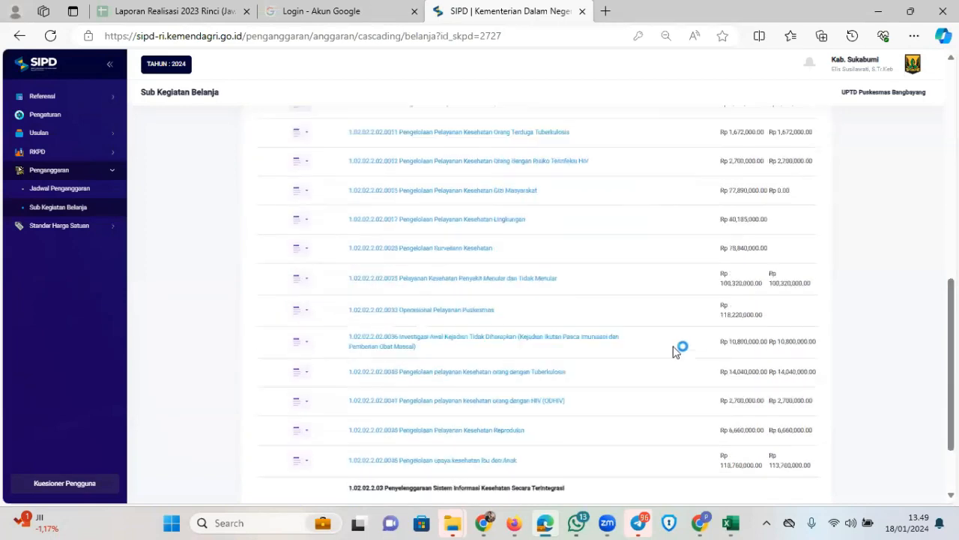
left_click(674, 440)
left_click(659, 454)
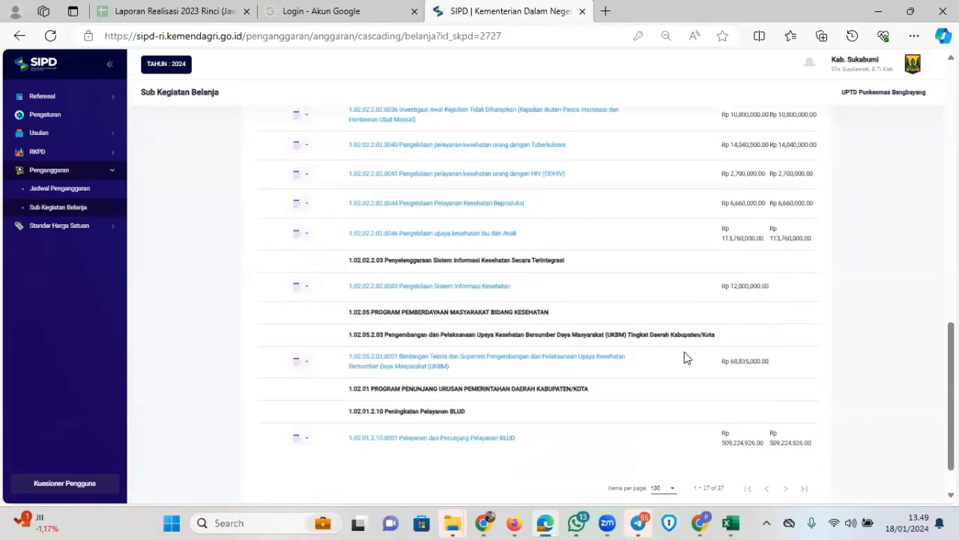
Open the BLUD row's action menu and close it without choosing anything
scroll(685, 352, "up", 10)
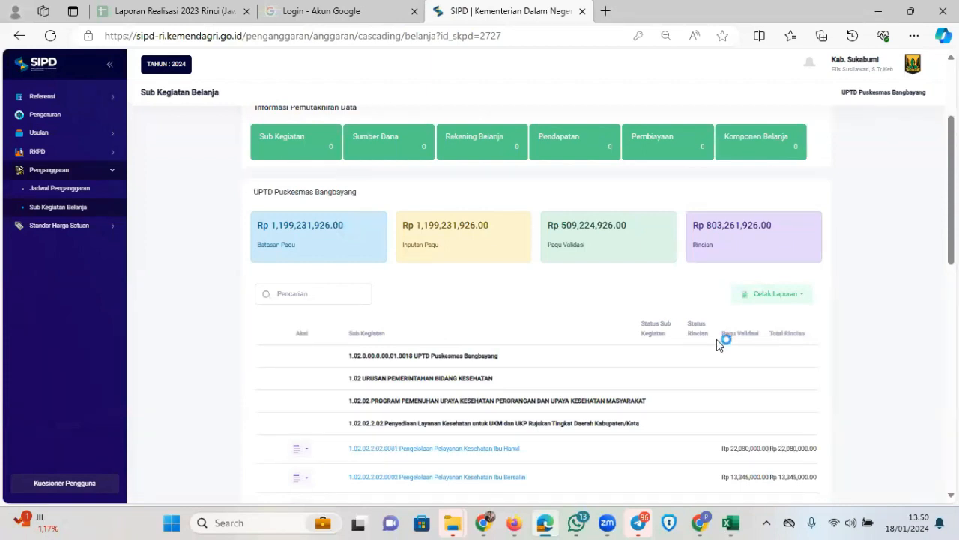
scroll(599, 412, "down", 3)
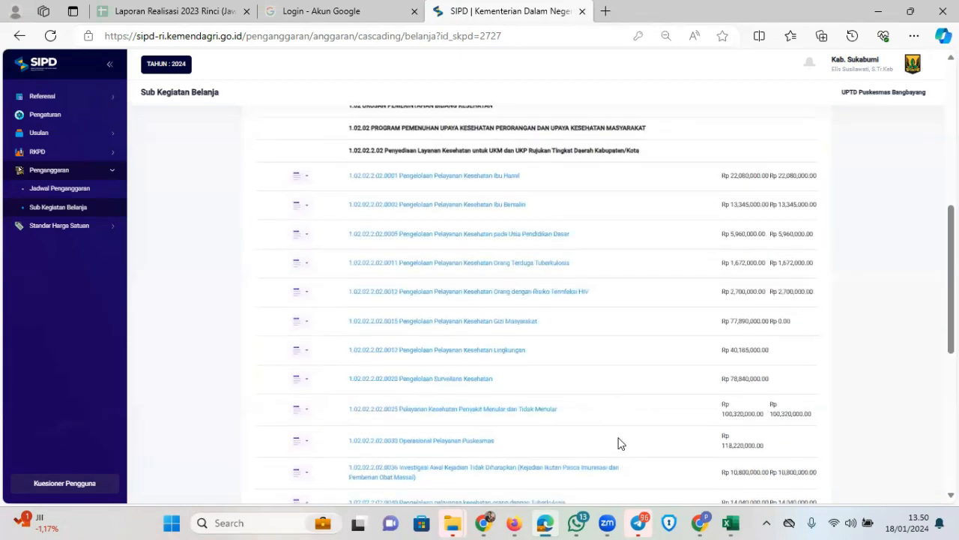
scroll(452, 332, "down", 6)
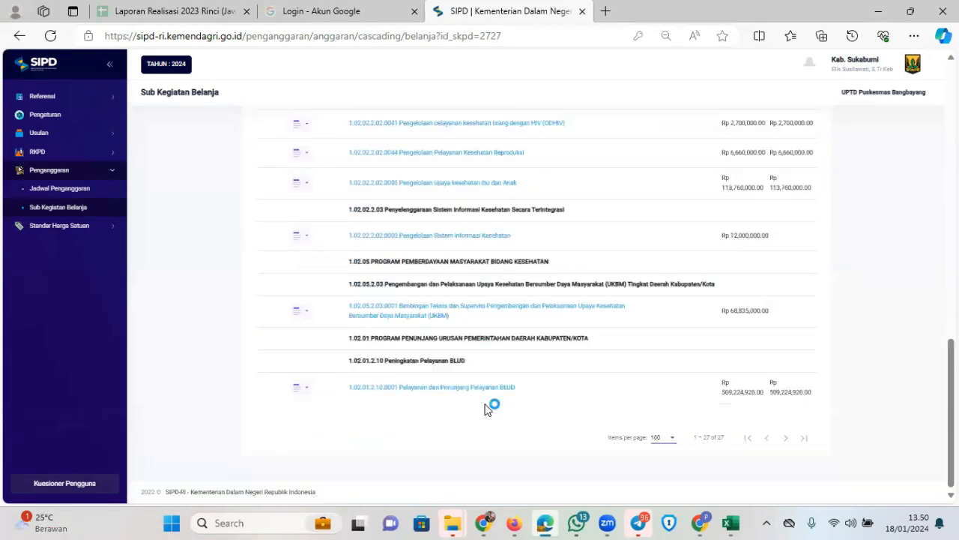
left_click(300, 388)
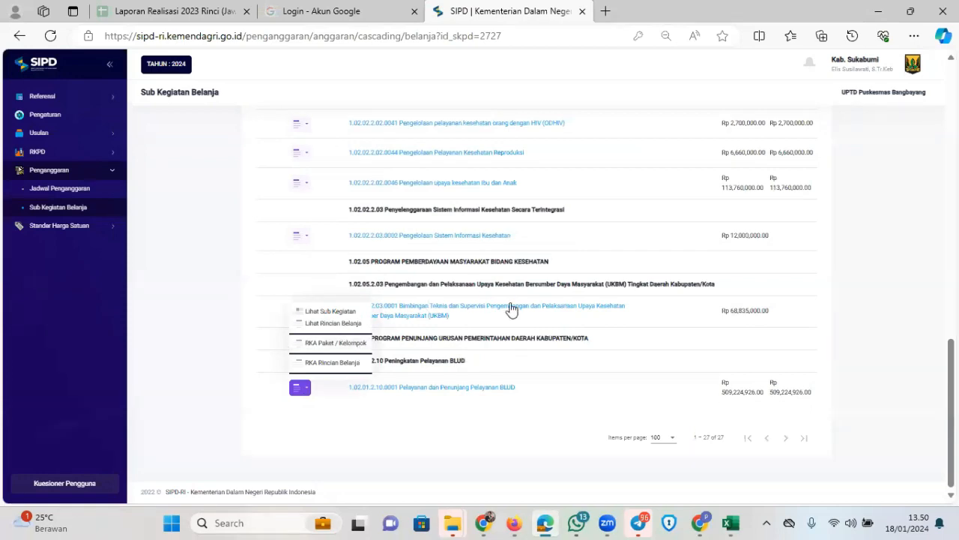
left_click(484, 412)
Switch from SIPD to File Explorer
scroll(556, 390, "up", 10)
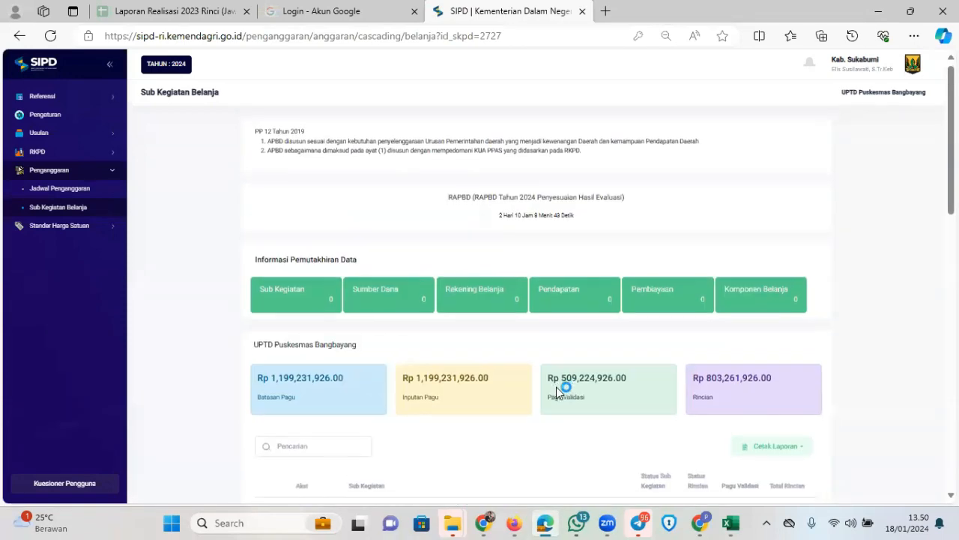
scroll(558, 384, "down", 10)
left_click(459, 520)
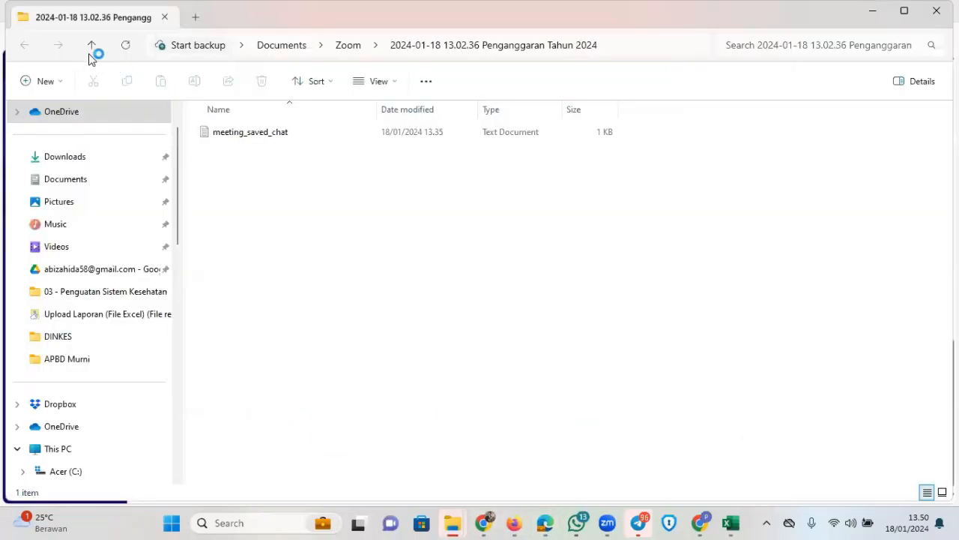
Browse to D:\IRFAN\STANDAR HARGA\2024 and open the form_upload_sh_SIPD workbook
left_click(92, 47)
left_click(92, 50)
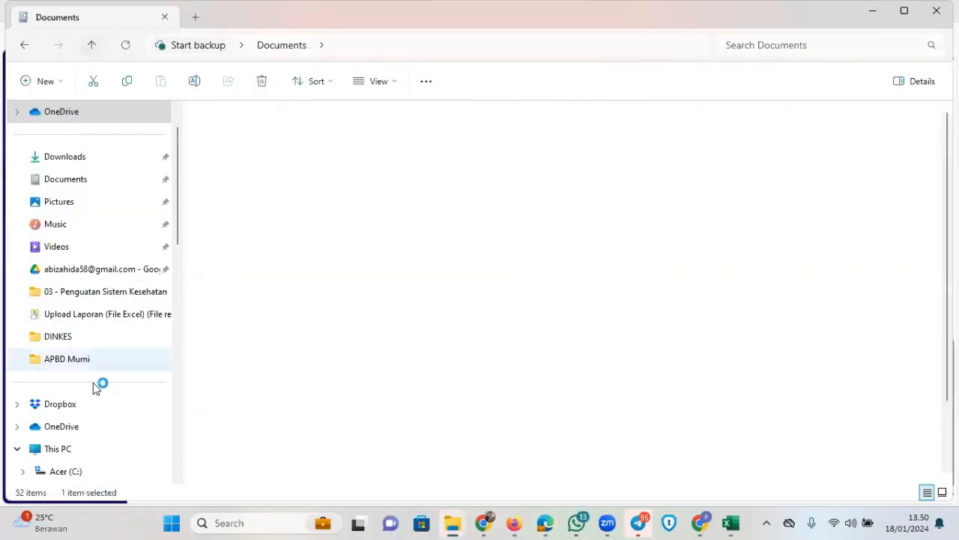
scroll(79, 408, "down", 3)
scroll(81, 405, "down", 1)
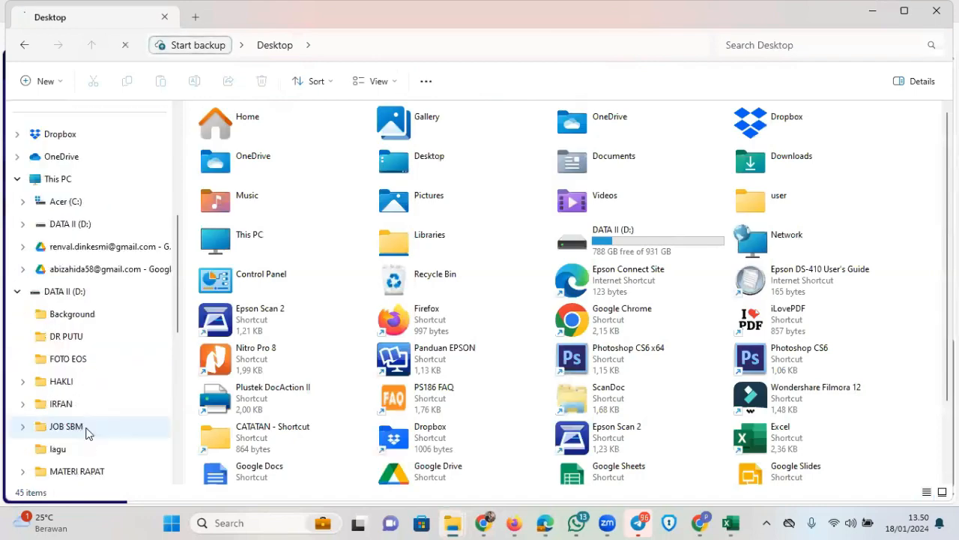
left_click(84, 427)
left_click(75, 403)
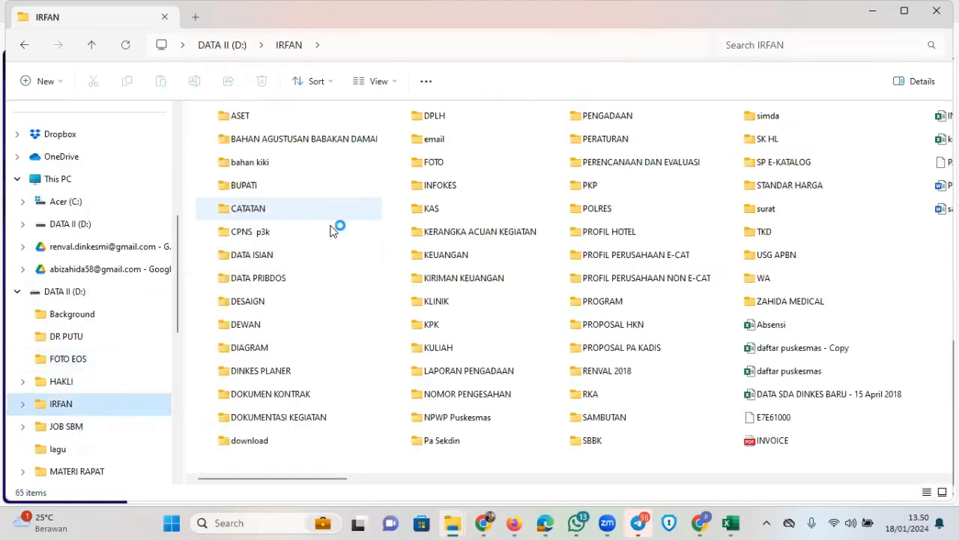
double_click(772, 190)
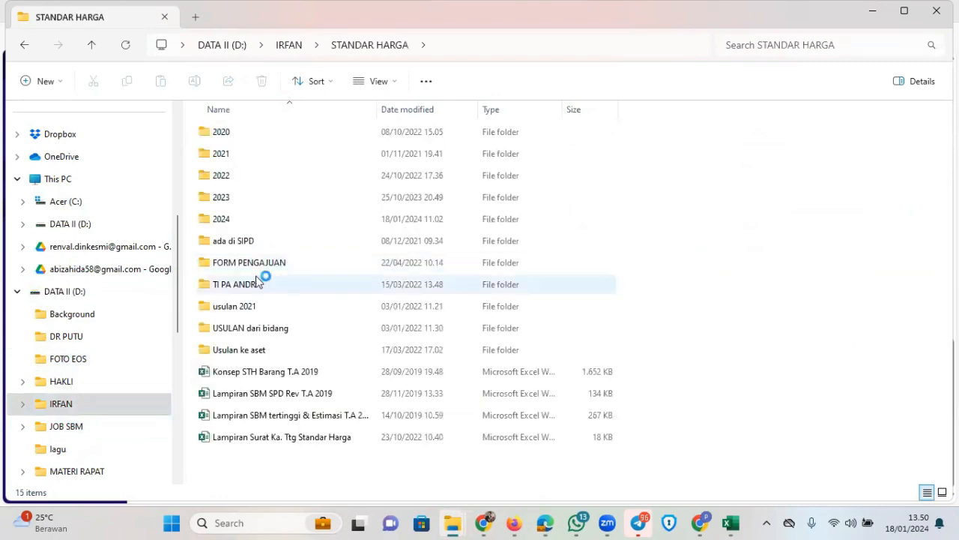
double_click(259, 216)
left_click(294, 157)
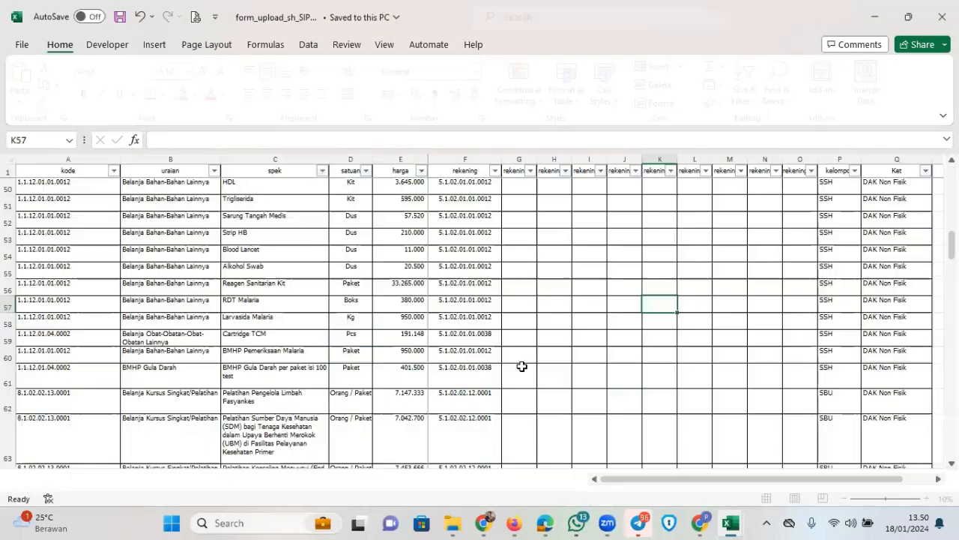
Hide rows 2 through 68 of the sheet
scroll(346, 336, "up", 5)
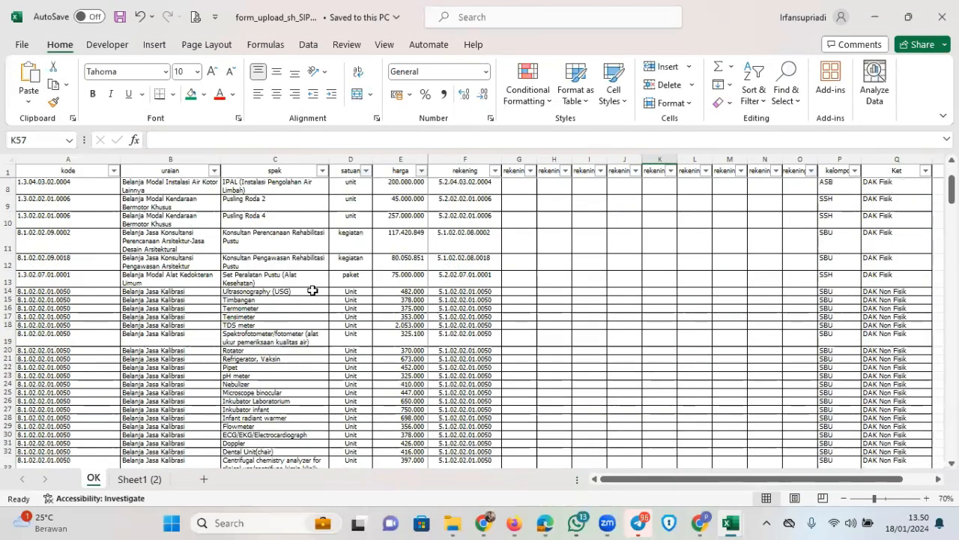
left_click_drag(10, 181, 407, 383)
scroll(330, 279, "up", 20)
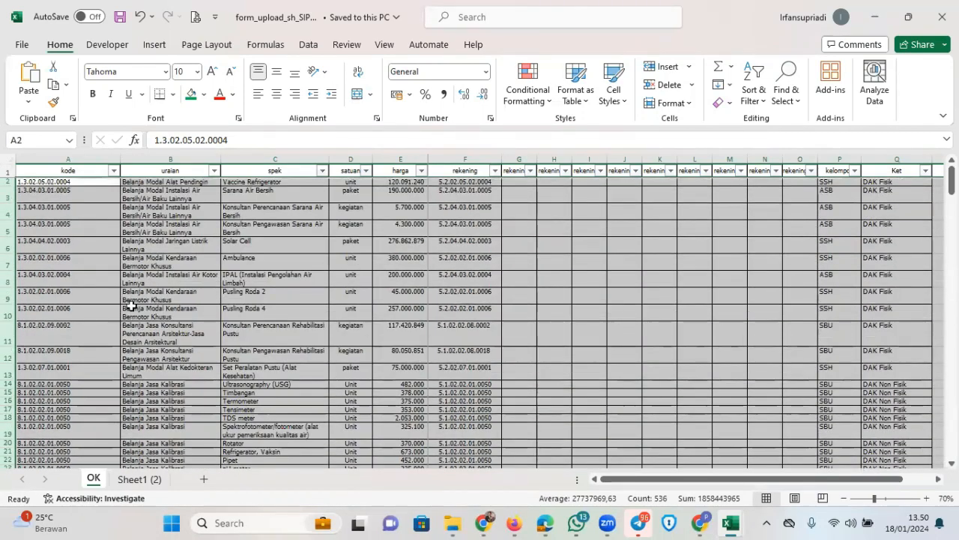
right_click(109, 267)
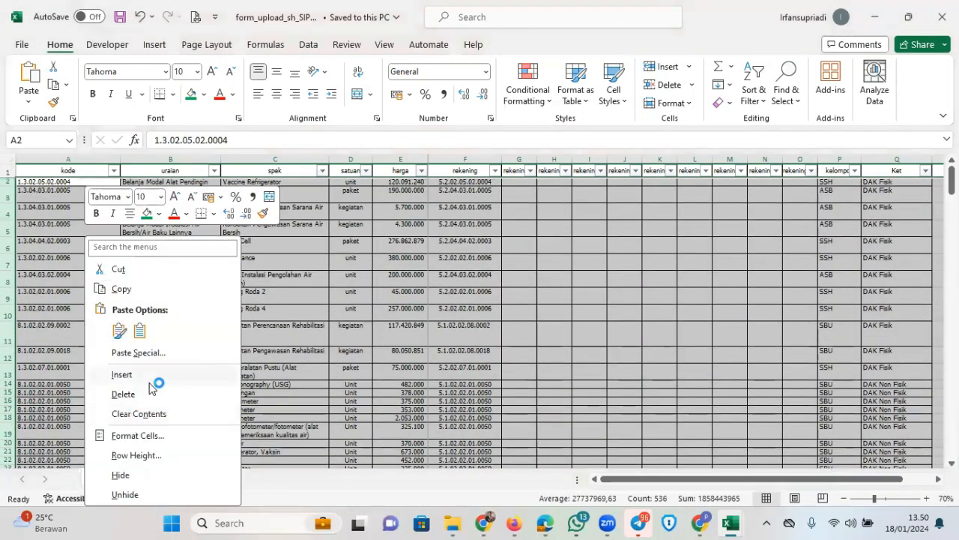
left_click(133, 477)
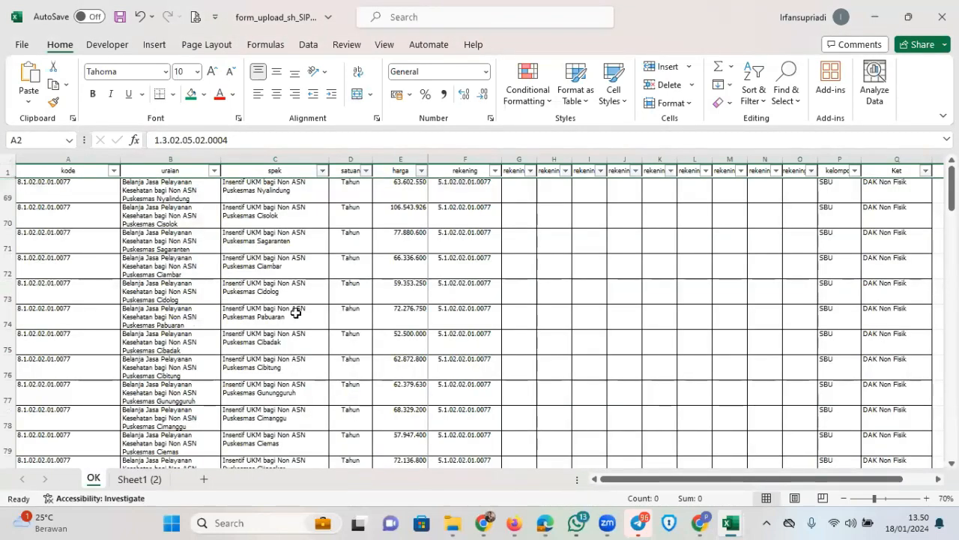
Review the price items in rows 127–133, including Paket Data Internet and the 10000 entry
scroll(296, 313, "down", 9)
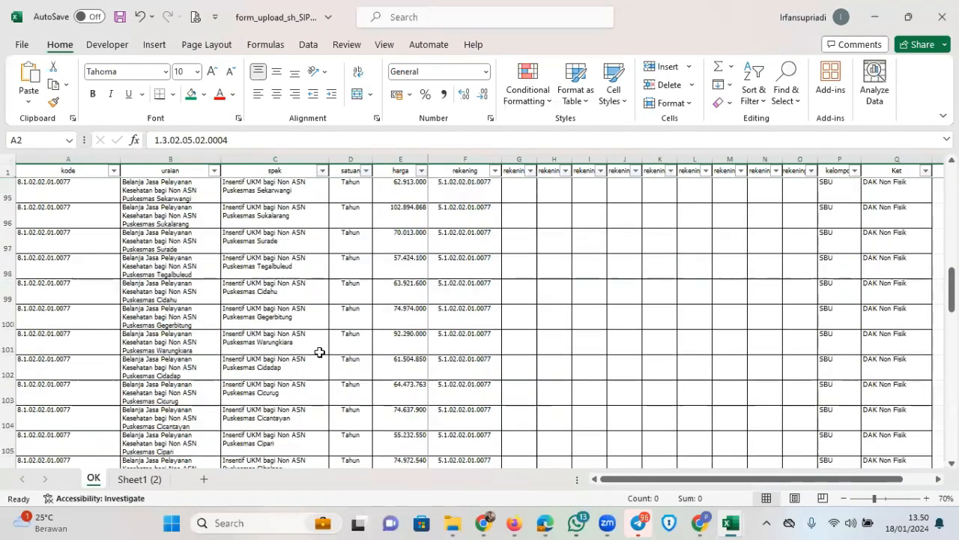
scroll(319, 352, "down", 10)
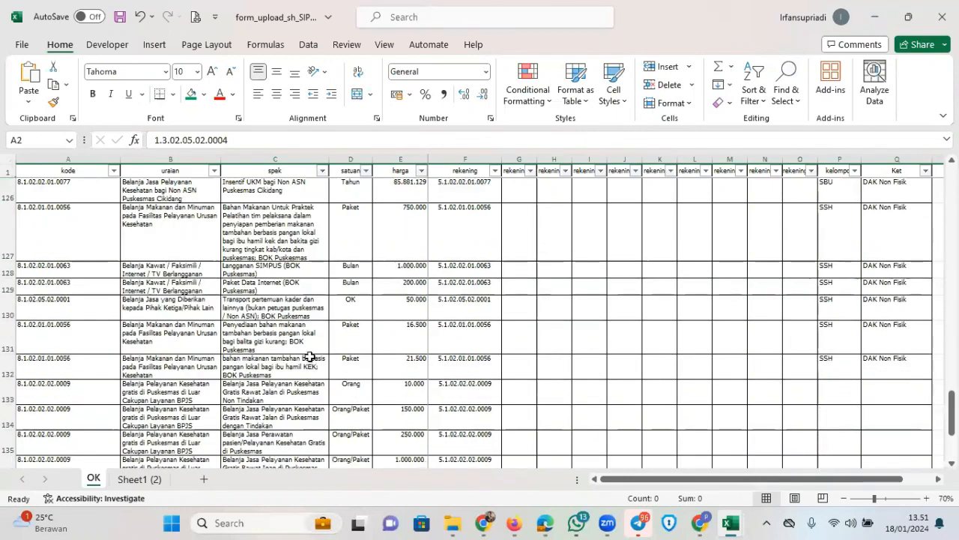
scroll(309, 357, "up", 2)
left_click(386, 302)
left_click(268, 308)
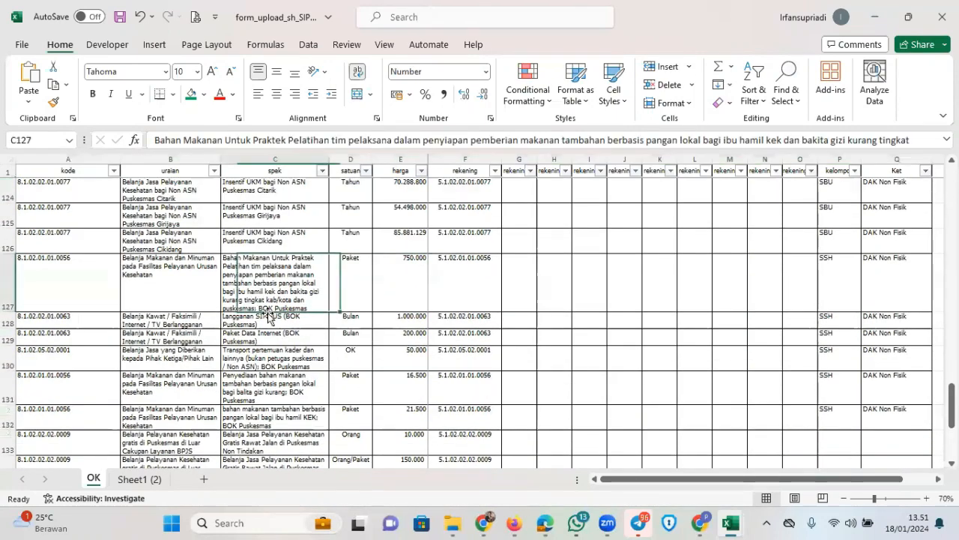
left_click(261, 332)
left_click(341, 363)
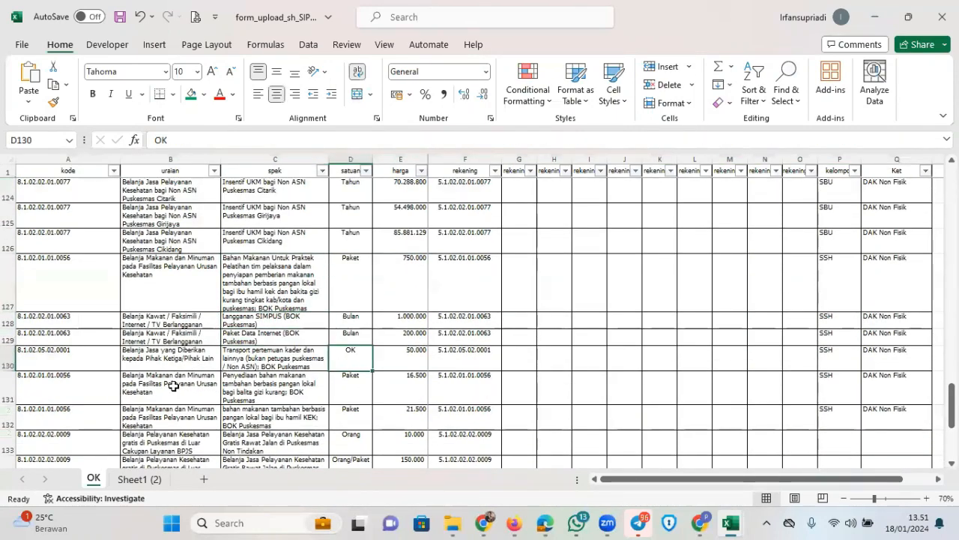
left_click(363, 390)
scroll(377, 394, "down", 1)
left_click(394, 396)
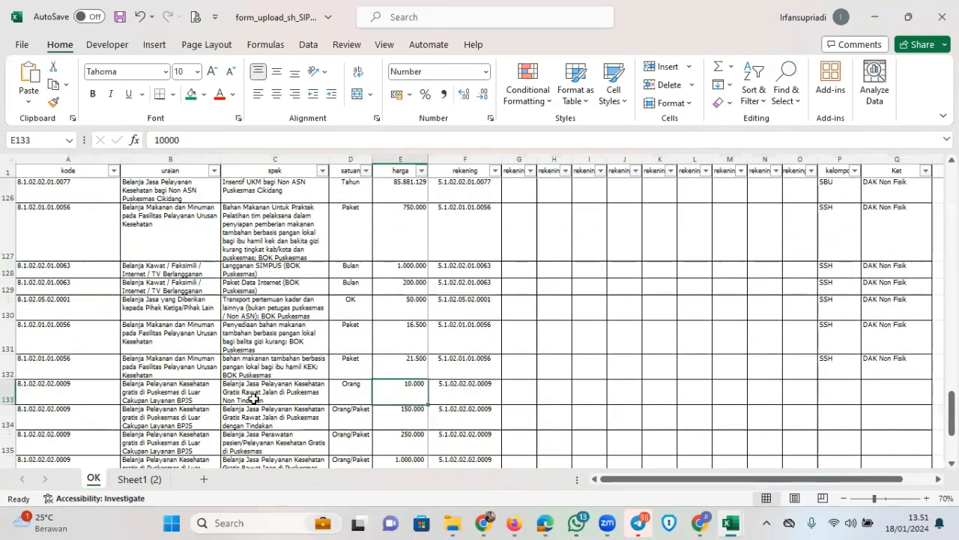
scroll(254, 397, "down", 1)
left_click(277, 345)
Hide the empty rows 133–147 and clear the selection
left_click(11, 345)
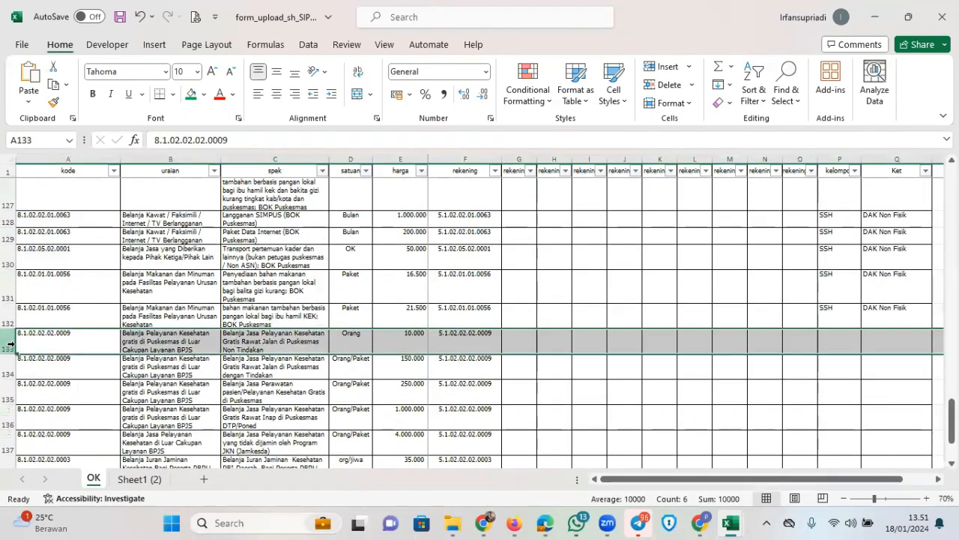
left_click_drag(11, 344, 11, 449)
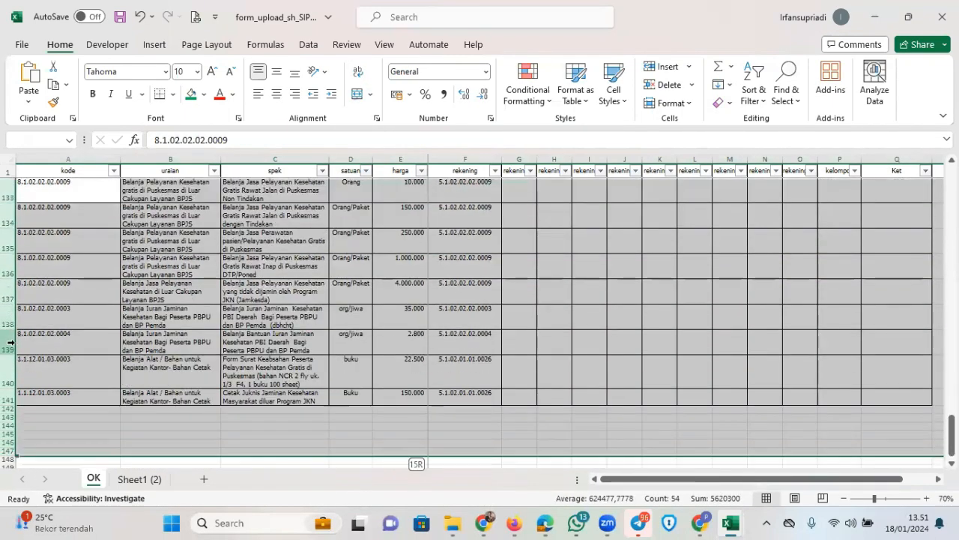
right_click(9, 318)
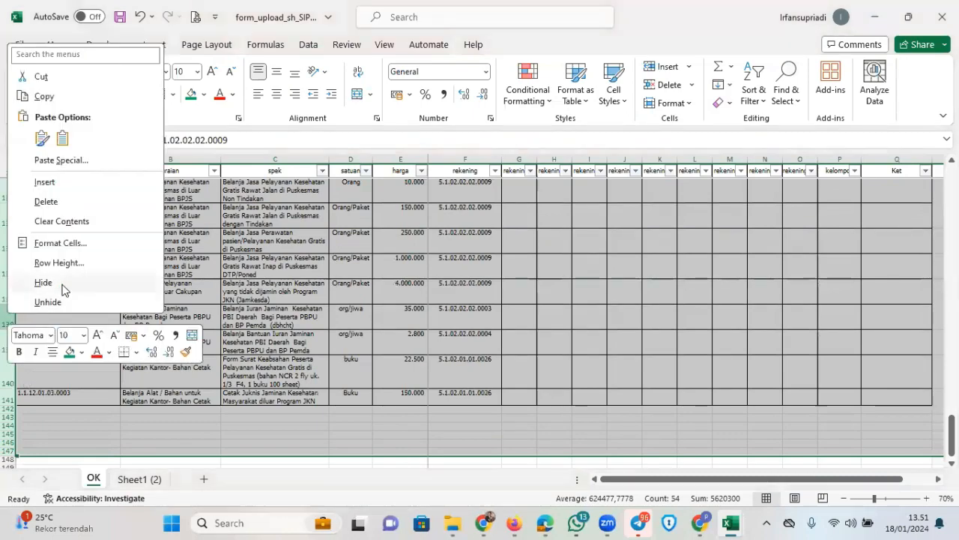
left_click(43, 310)
scroll(428, 375, "up", 5)
left_click(505, 391)
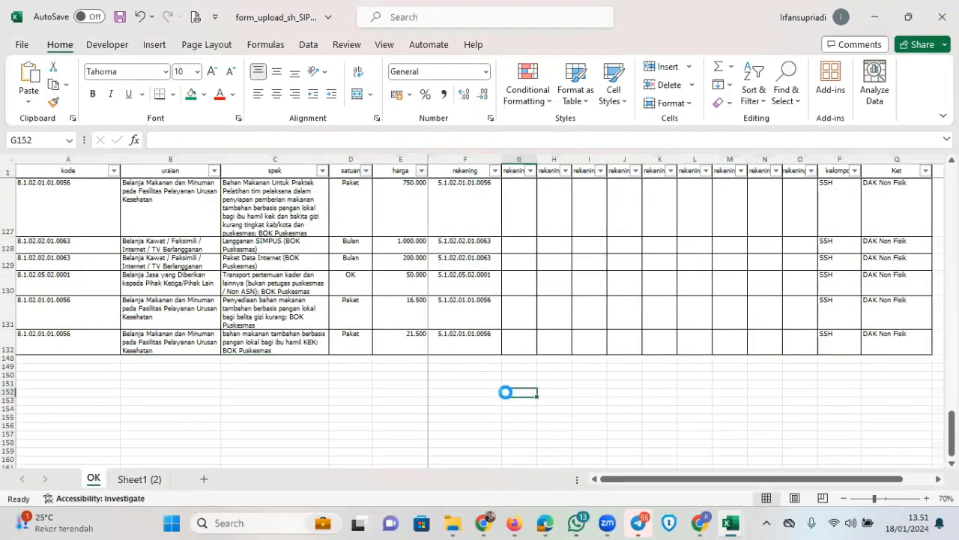
Switch from Excel back to the SIPD page
scroll(502, 372, "up", 3)
scroll(502, 371, "down", 5)
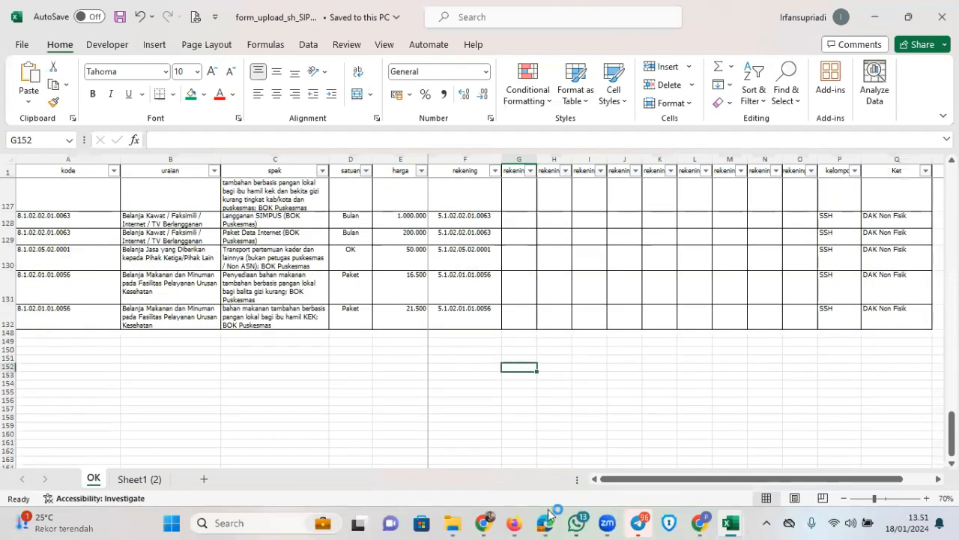
left_click(547, 525)
Choose Lihat Rincian Belanja from the Aksi menu of the Pengelolaan Pelayanan Kesehatan Ibu Hamil row
scroll(510, 393, "up", 1)
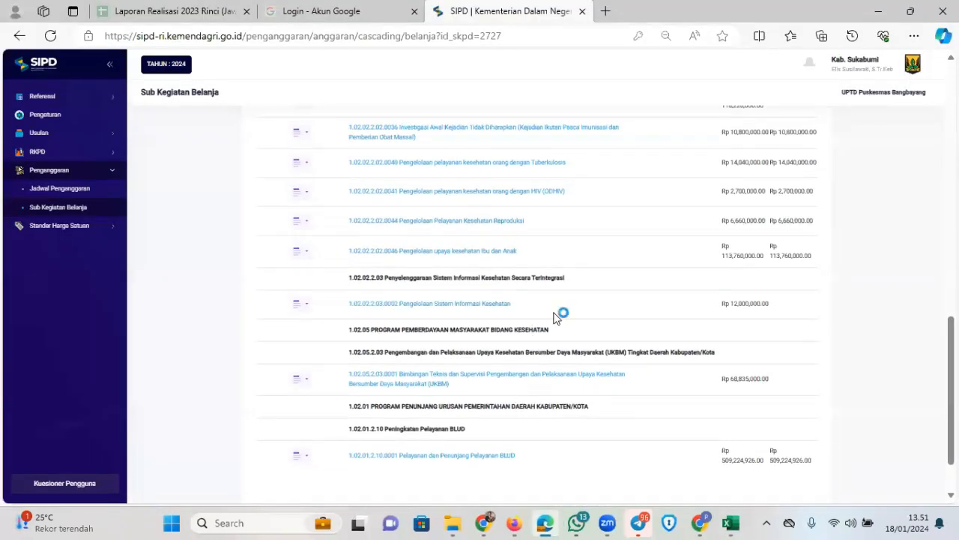
scroll(580, 302, "up", 8)
scroll(555, 315, "down", 3)
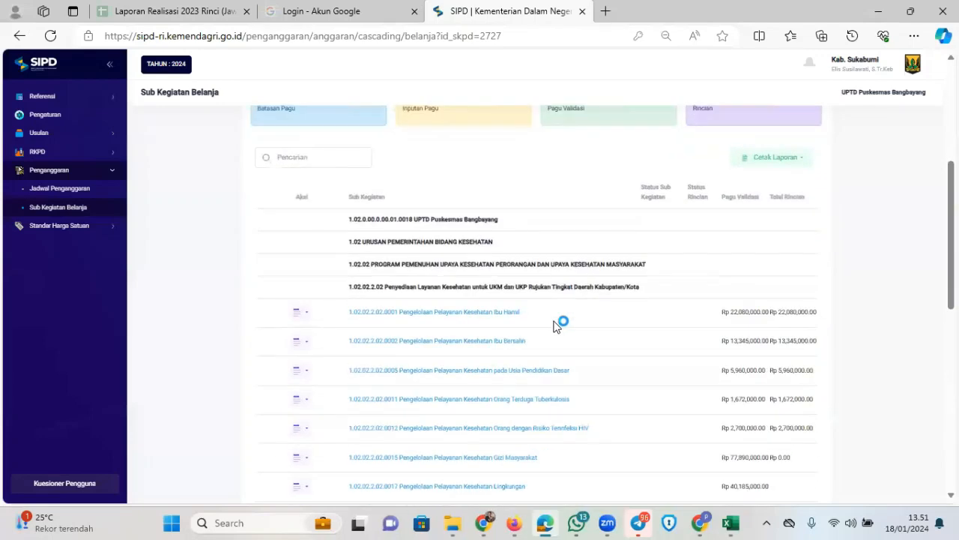
scroll(530, 332, "down", 5)
scroll(468, 337, "up", 3)
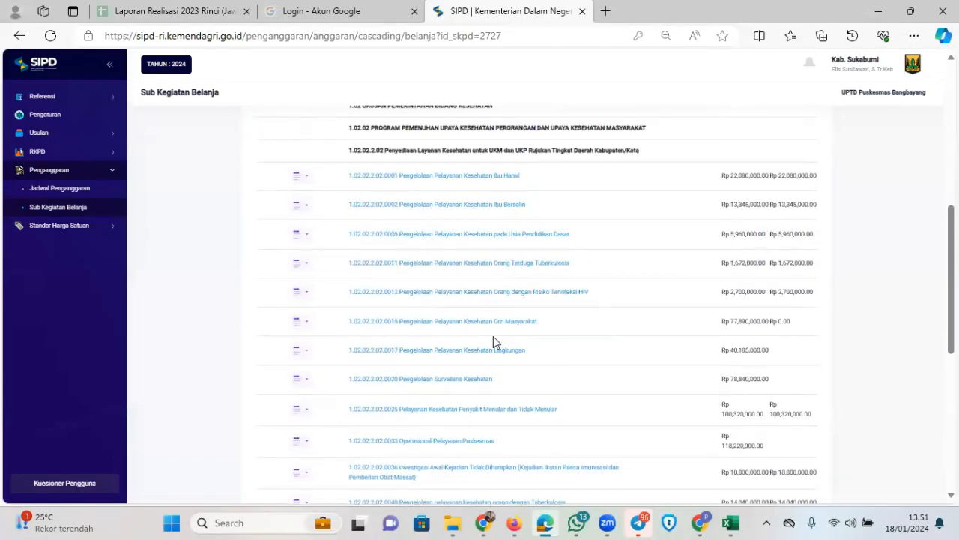
scroll(523, 334, "up", 3)
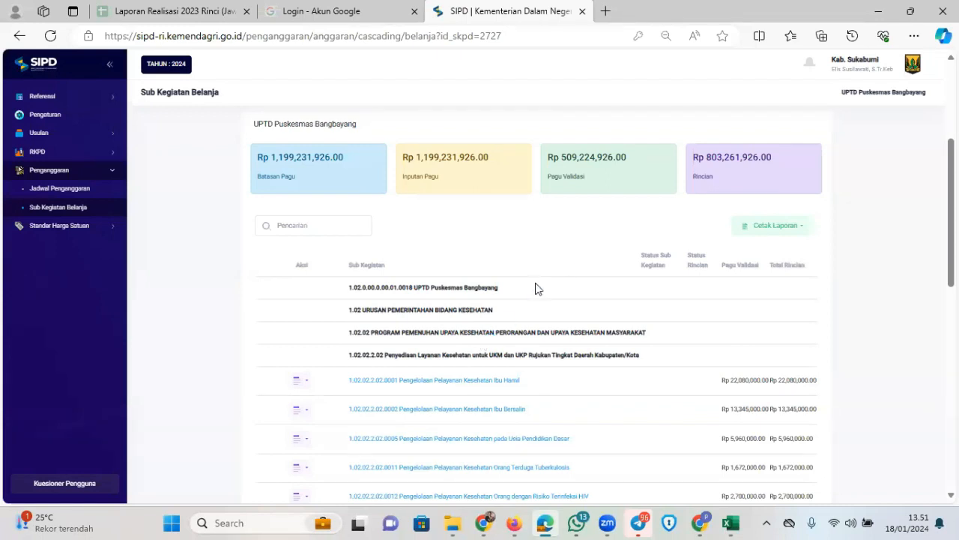
scroll(460, 282, "down", 2)
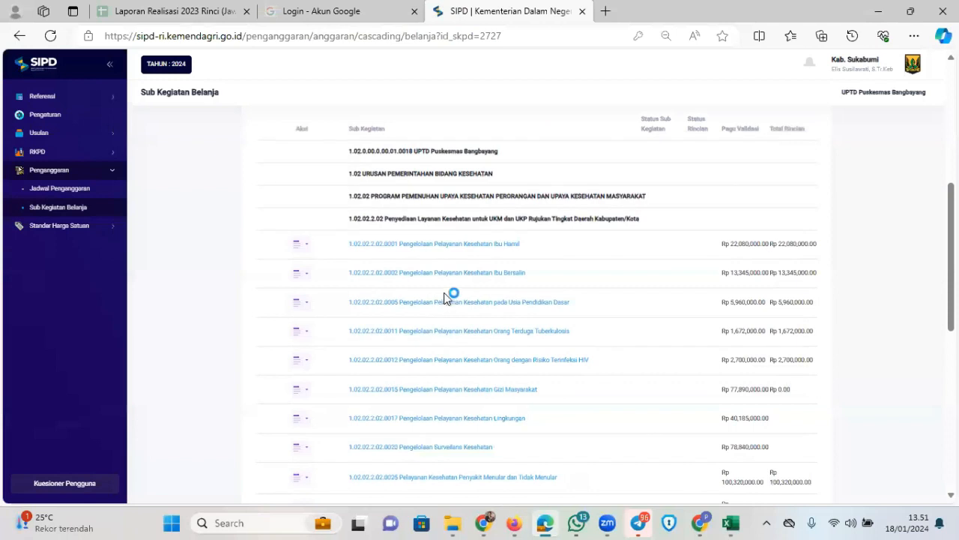
left_click(300, 245)
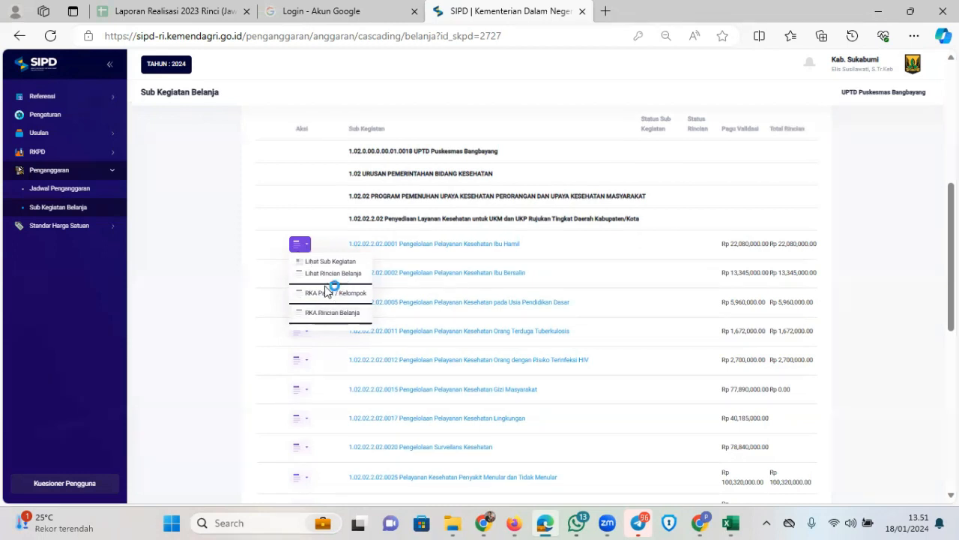
left_click(346, 275)
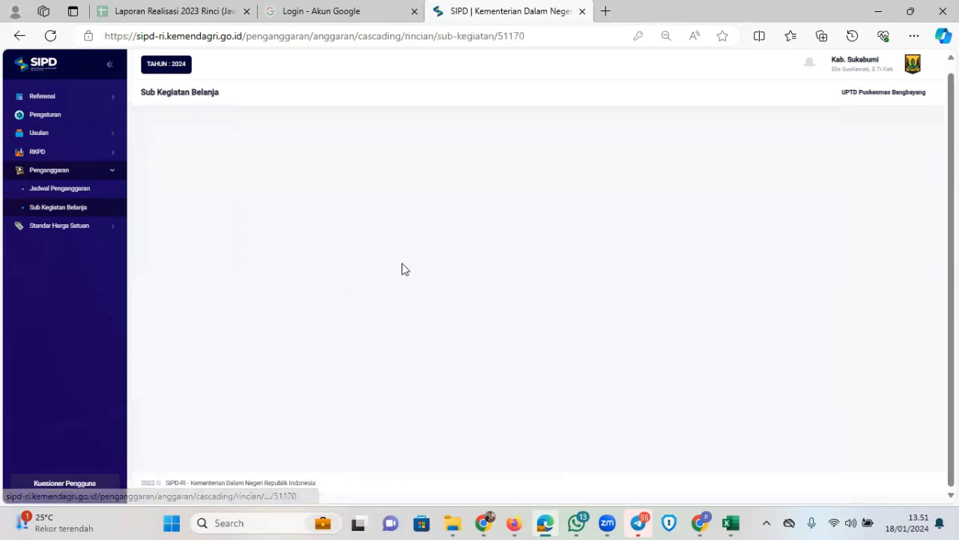
scroll(412, 261, "down", 4)
scroll(437, 295, "up", 1)
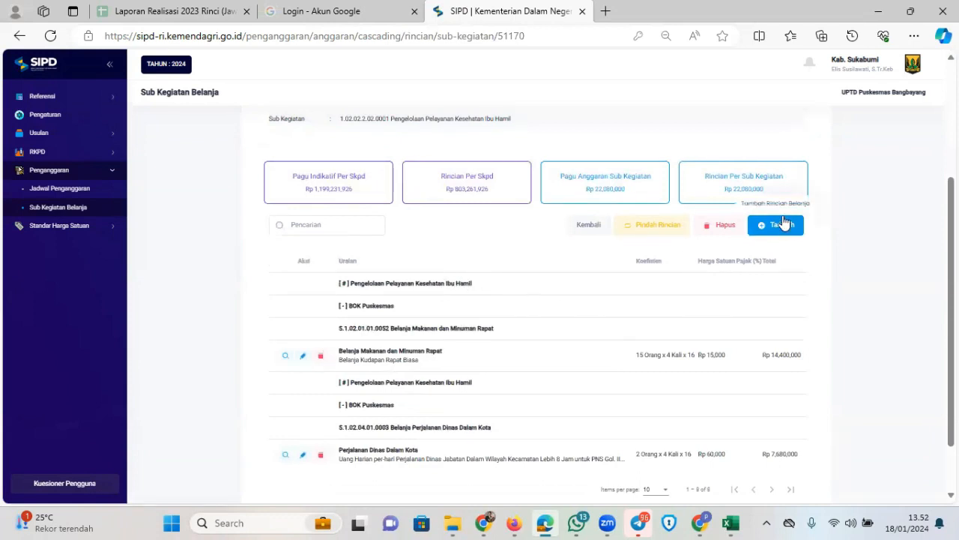
left_click(782, 222)
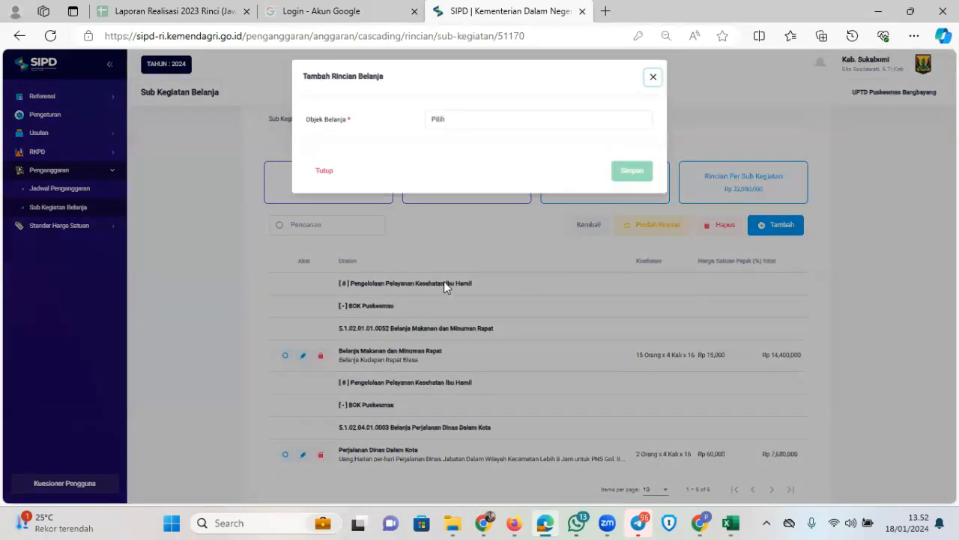
left_click(652, 81)
scroll(482, 337, "down", 2)
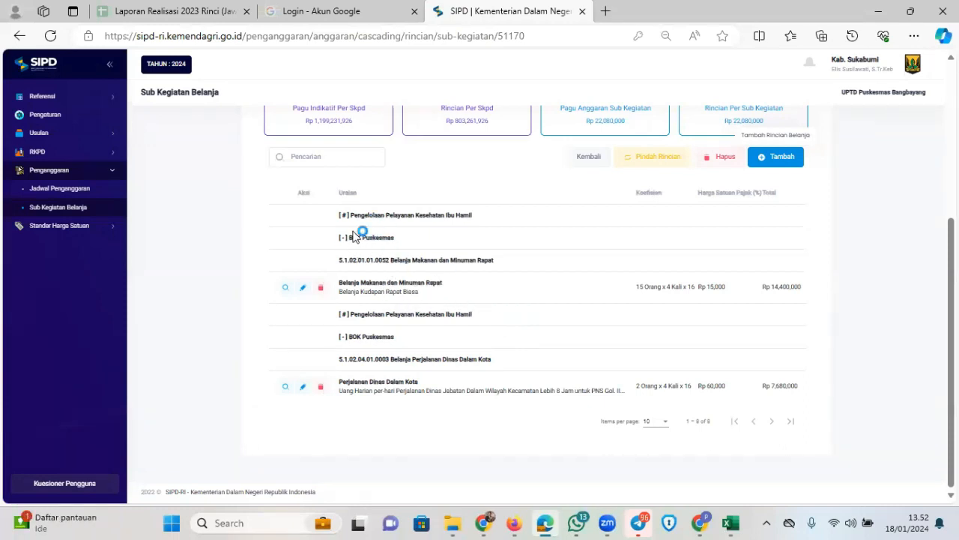
scroll(378, 248, "up", 2)
scroll(377, 324, "down", 1)
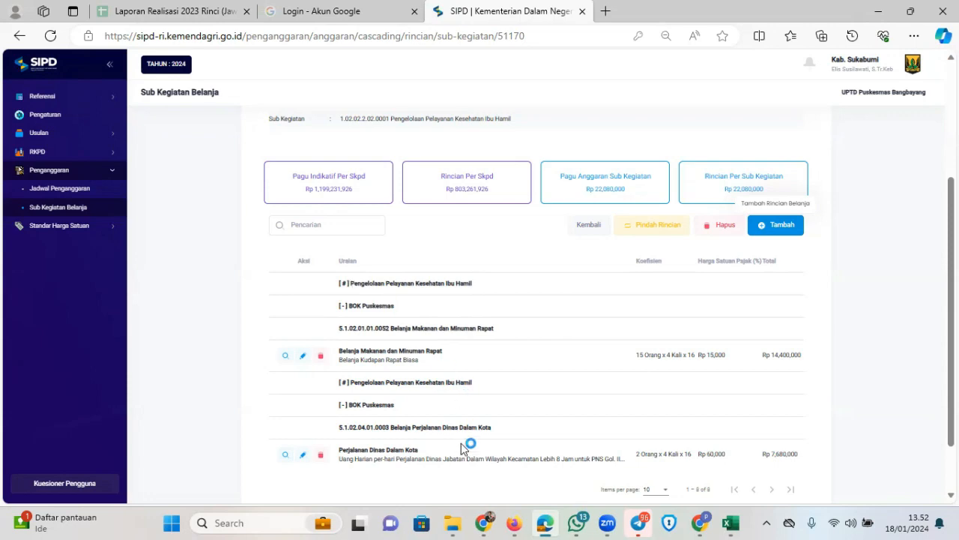
Browse the D: PERENCANAAN DAN EVALUASI > DAK > 2024 > Non Fisik folders to BOK Kabupaten
left_click(465, 522)
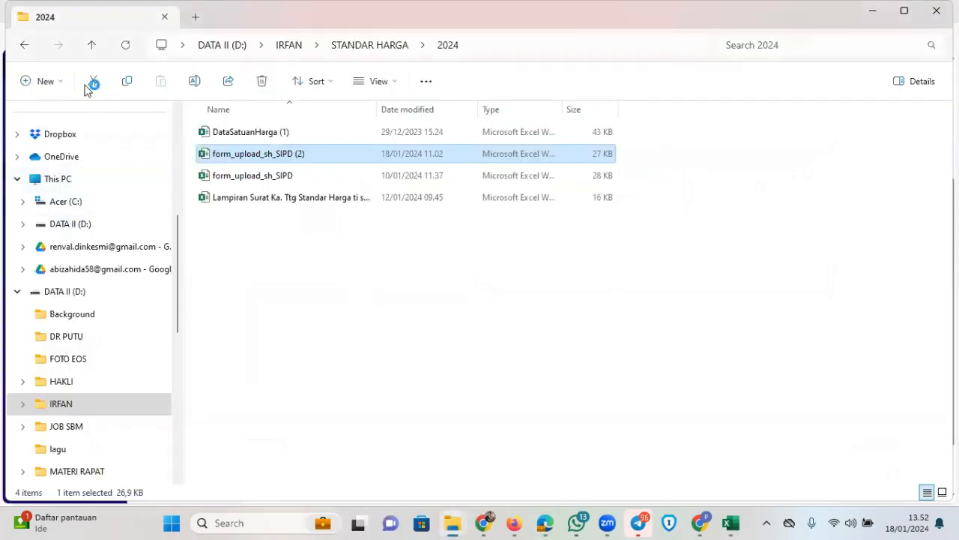
left_click(93, 46)
left_click(93, 47)
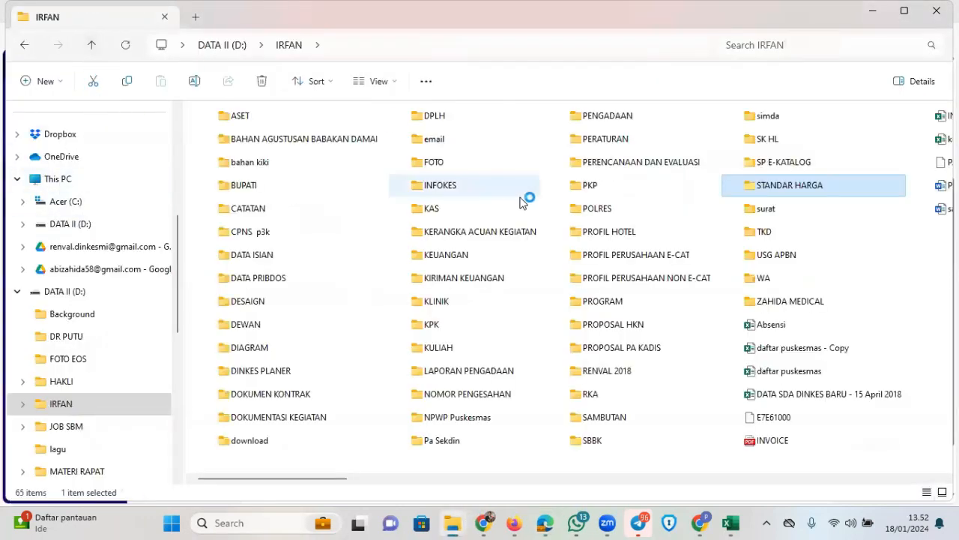
left_click(619, 163)
double_click(247, 421)
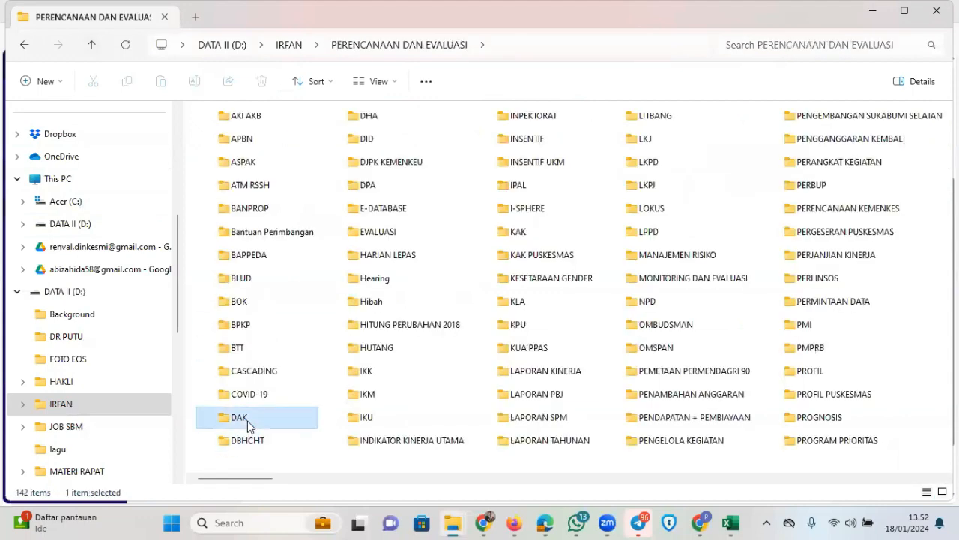
double_click(247, 240)
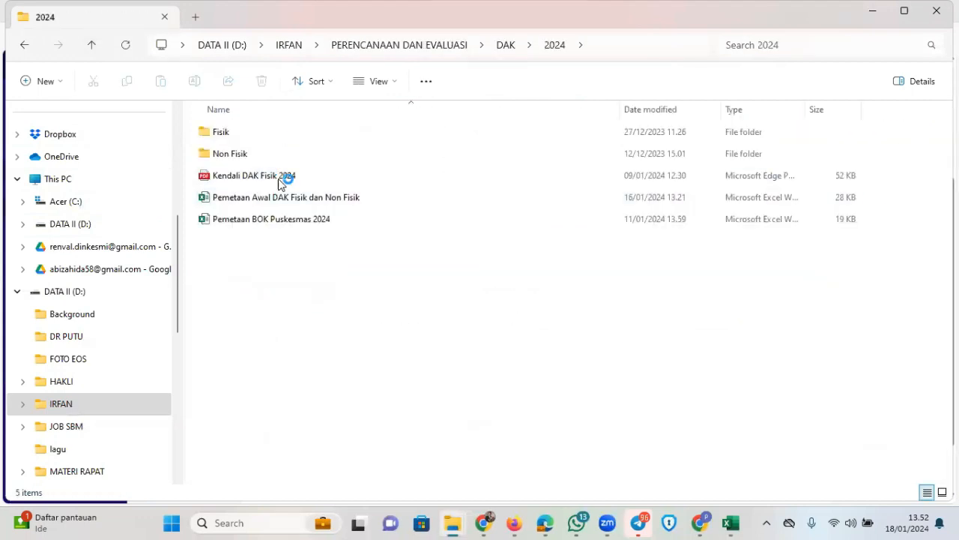
double_click(255, 157)
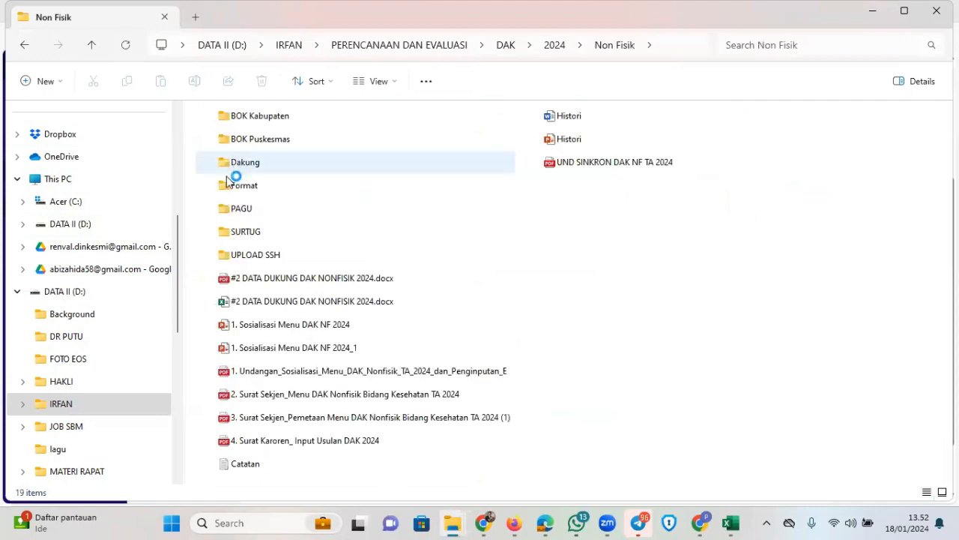
left_click(287, 120)
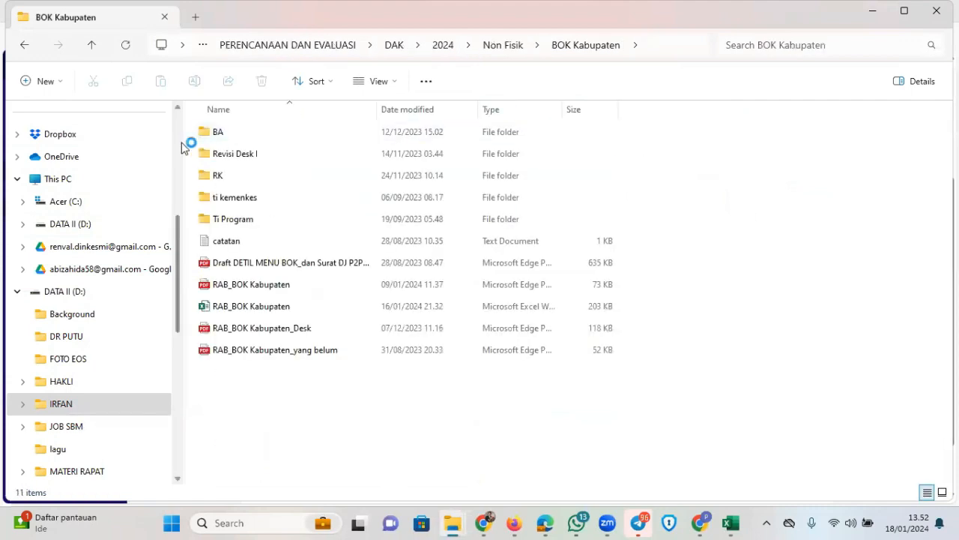
Go to Google Drive's DAK NON FISIK 2024 > USULAN BOK PUSKESMAS and select RAB_BOK Puskesmas_Final
left_click(102, 247)
double_click(255, 135)
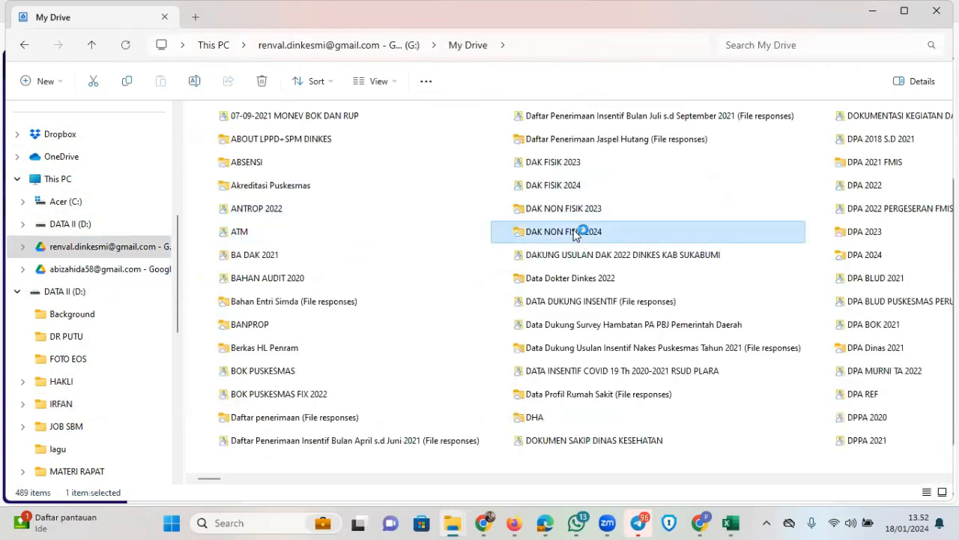
double_click(583, 231)
double_click(280, 175)
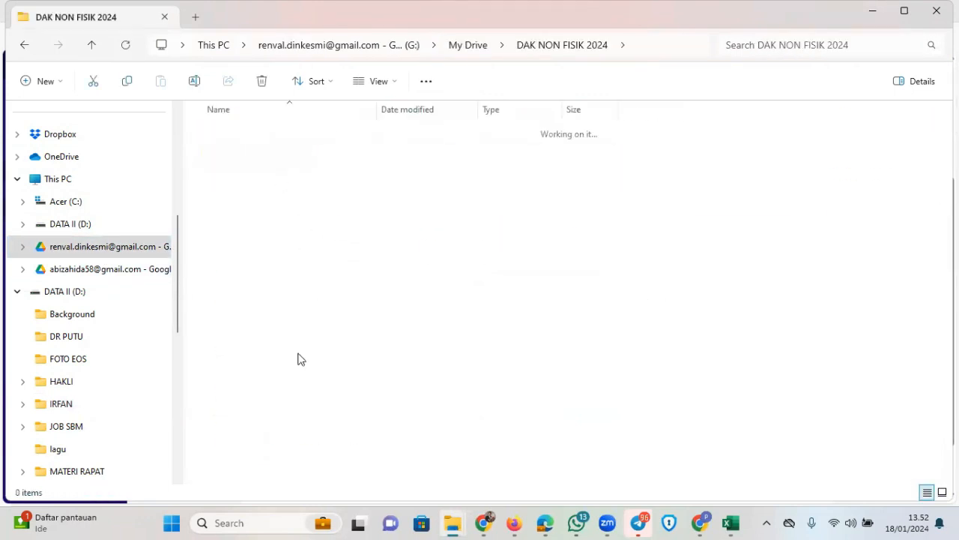
left_click(283, 227)
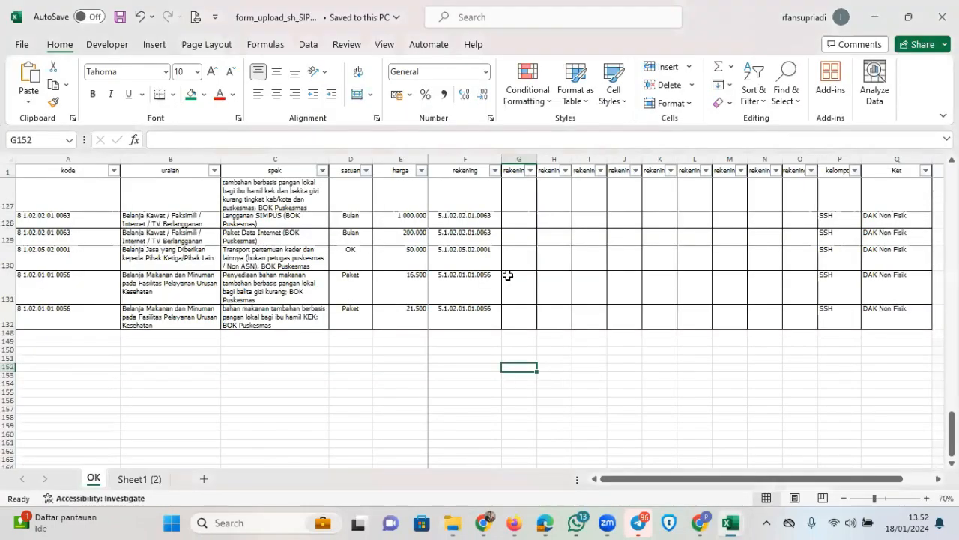
Open the RAB_BOK Puskesmas workbook and inspect columns E–G up to the CIEMAS header
left_click(629, 393)
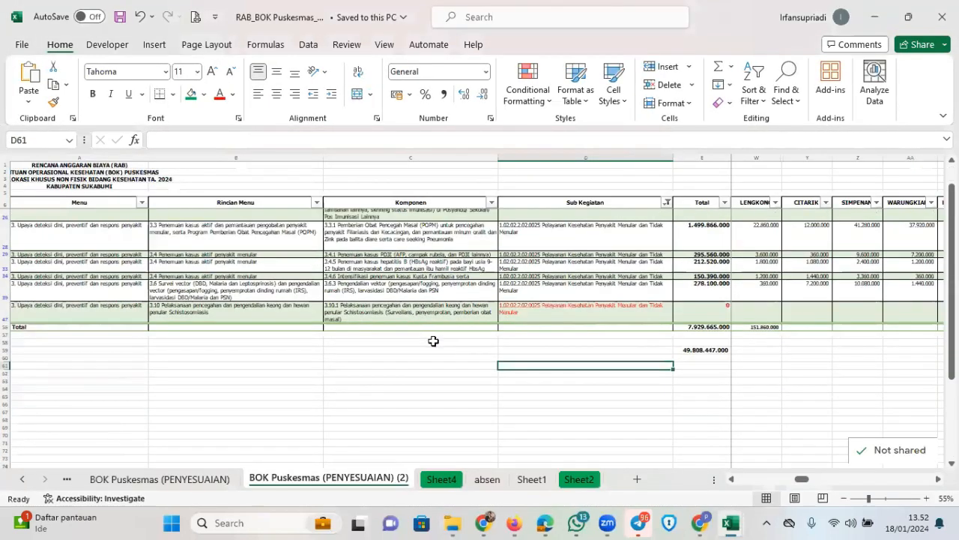
scroll(433, 341, "up", 2)
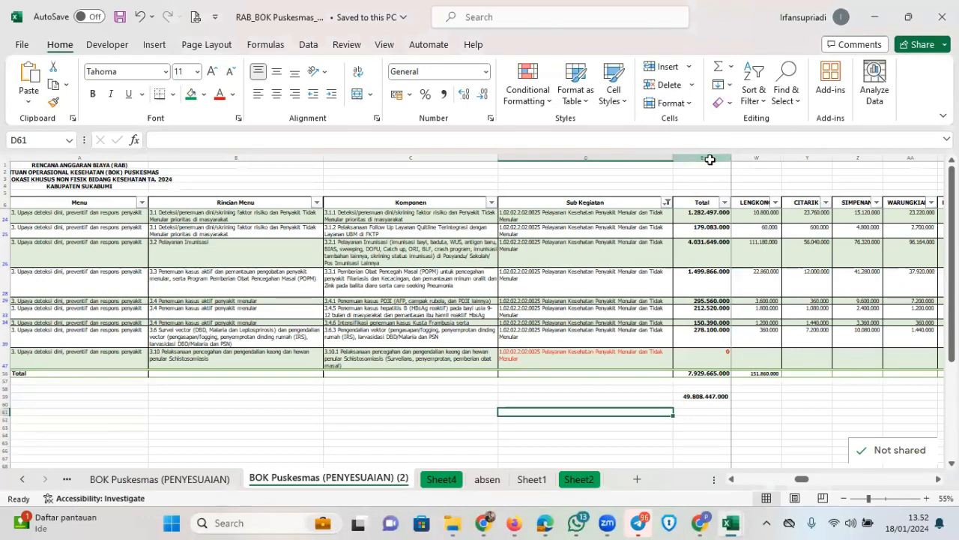
left_click_drag(710, 159, 797, 162)
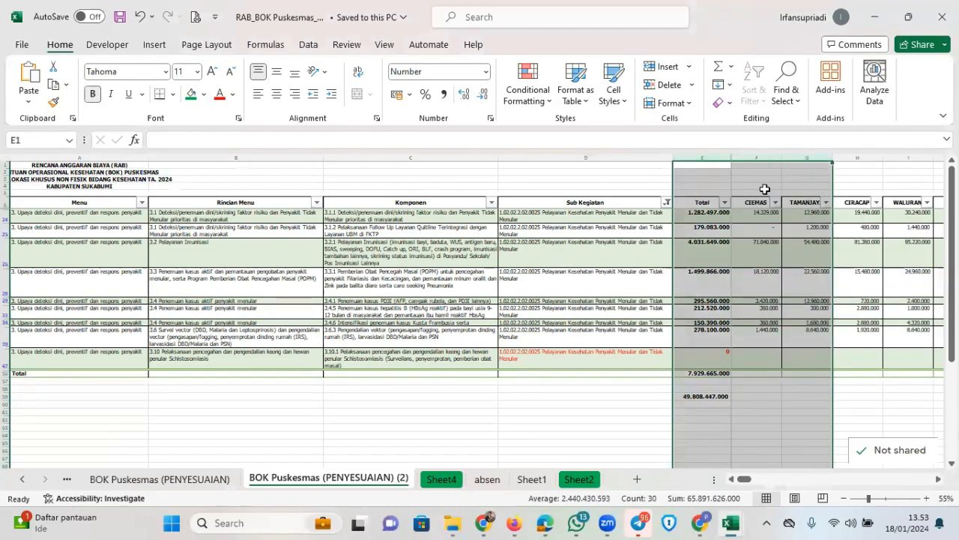
left_click(763, 188)
left_click(758, 206)
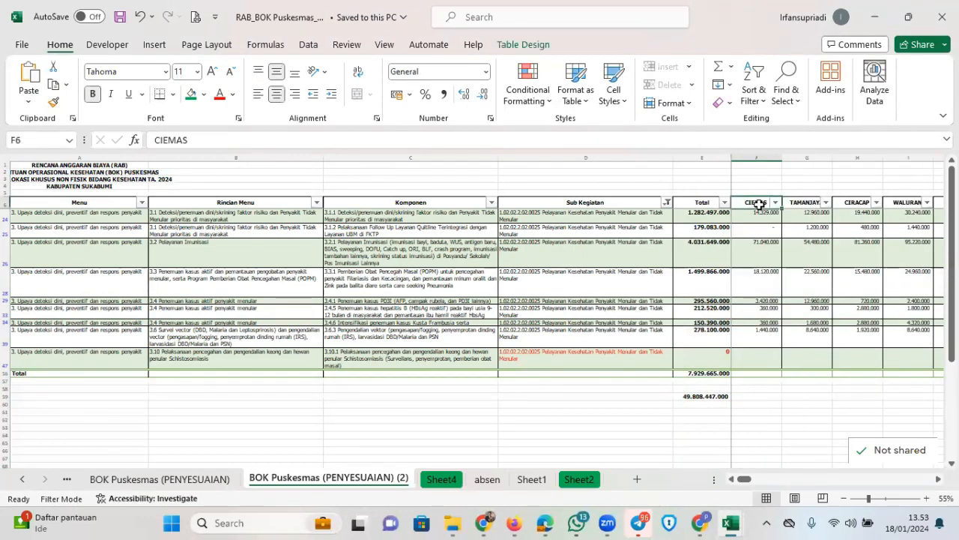
Find the BANGBAYAN column with Ctrl+F and view the columns beside it
key("ctrl+f")
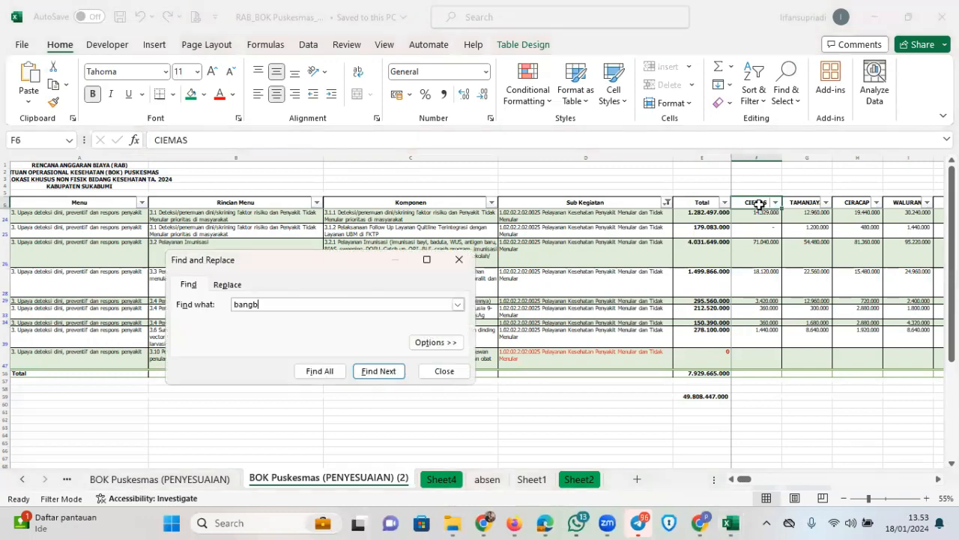
left_click(379, 370)
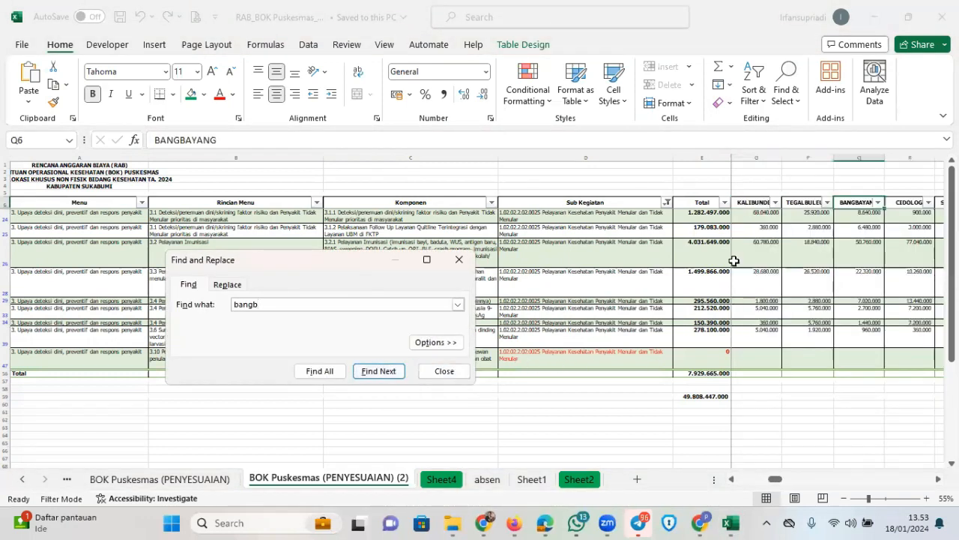
left_click(444, 371)
left_click(855, 420)
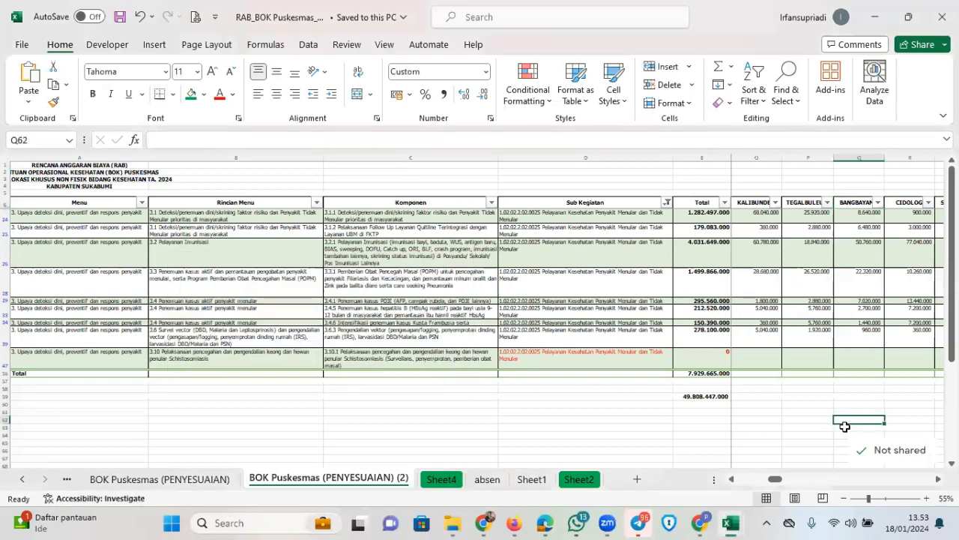
key("Right")
key("Right")
key("Right")
key("Left")
key("Left")
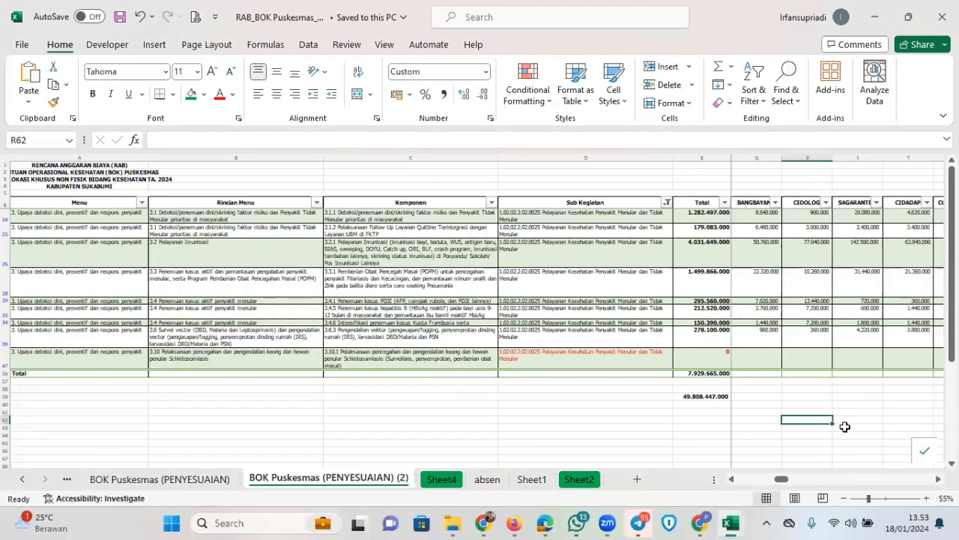
left_click(544, 522)
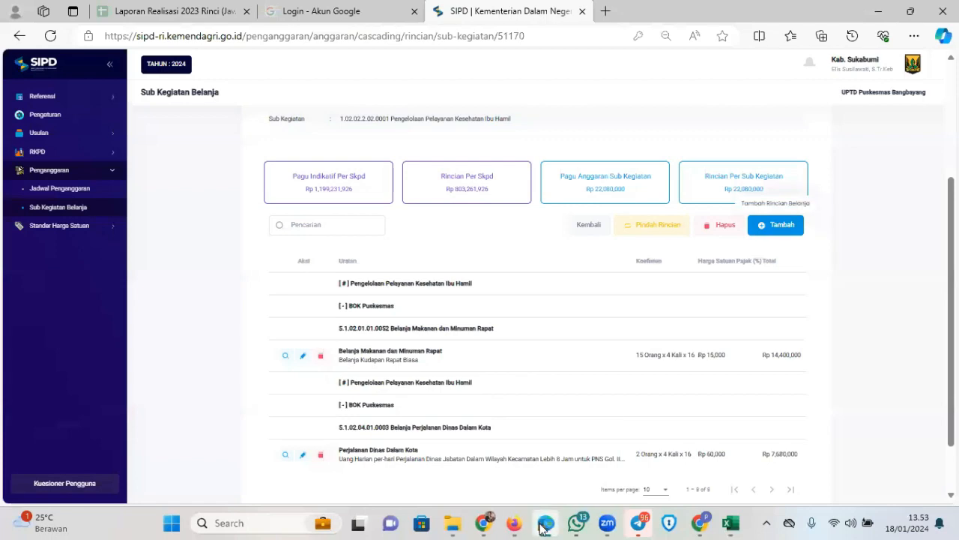
left_click(544, 527)
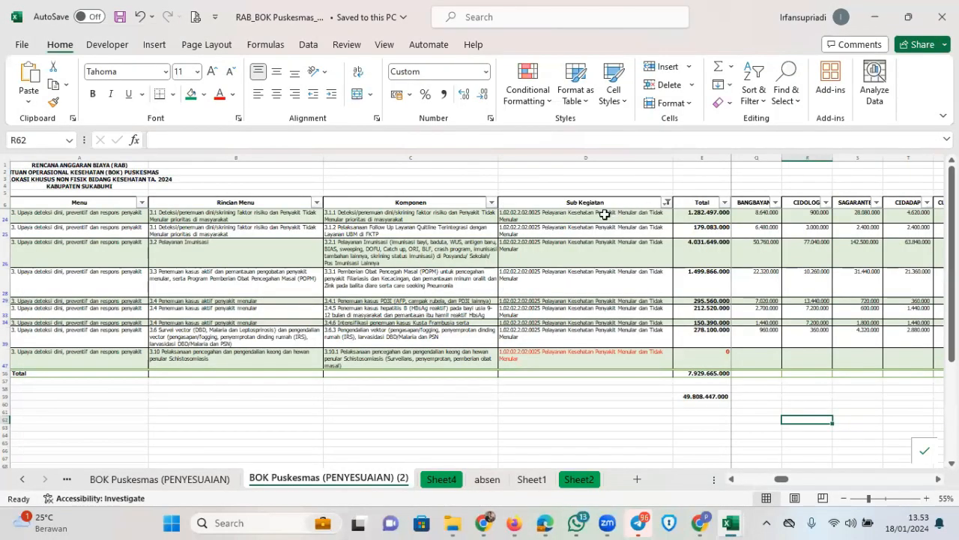
Filter the Sub Kegiatan column to 'ibu ham' so only the Ibu Hamil row remains
left_click(664, 204)
left_click(552, 336)
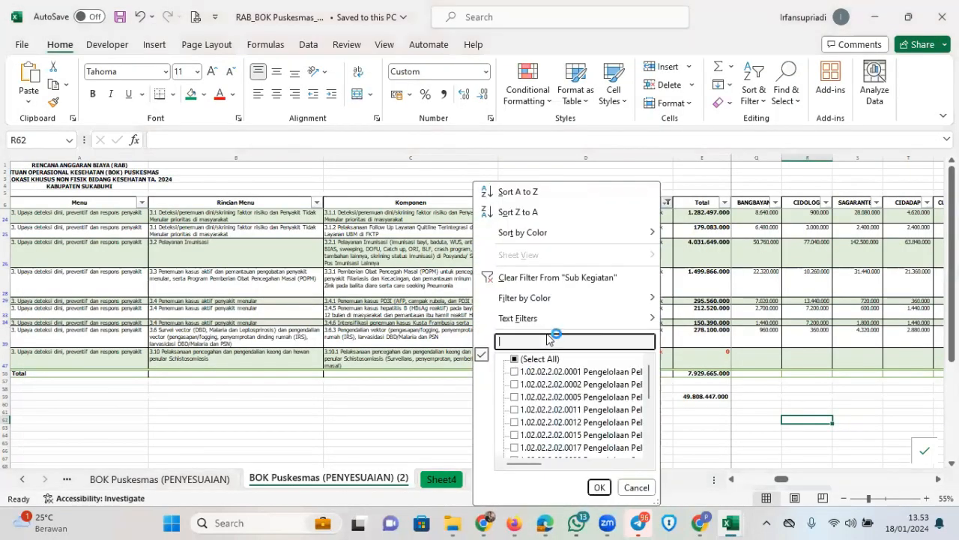
type("ibu ")
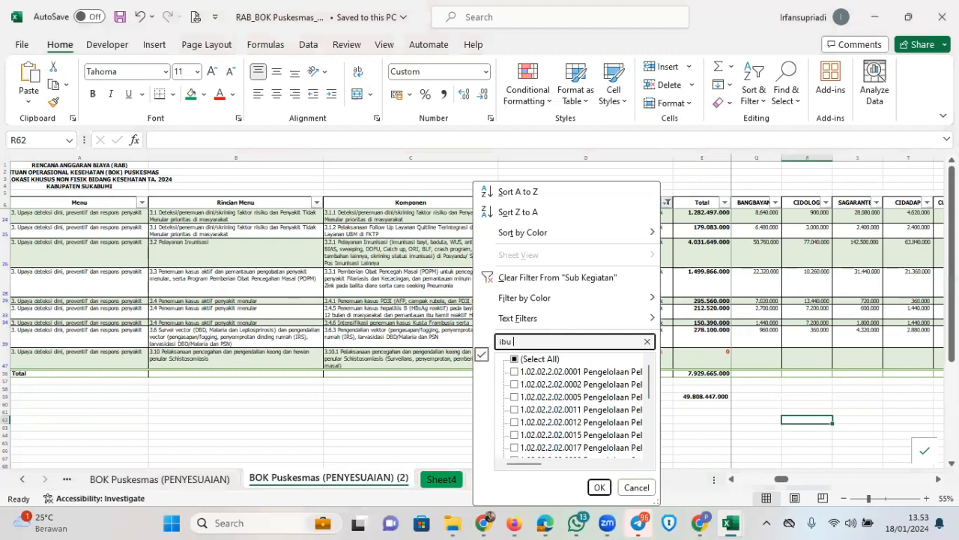
type("hamil")
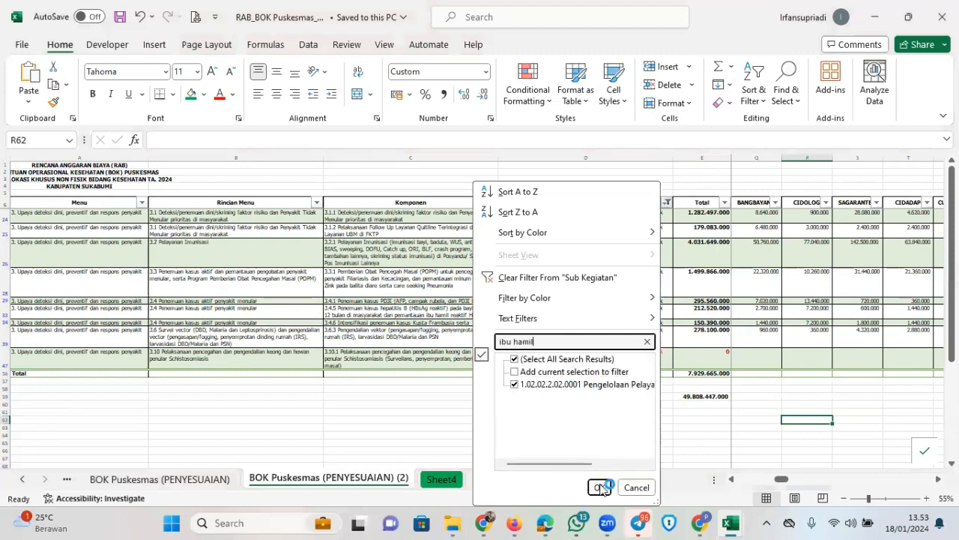
left_click(600, 487)
Check the filtered grand total of 1.807.312.000 in column E
left_click(552, 270)
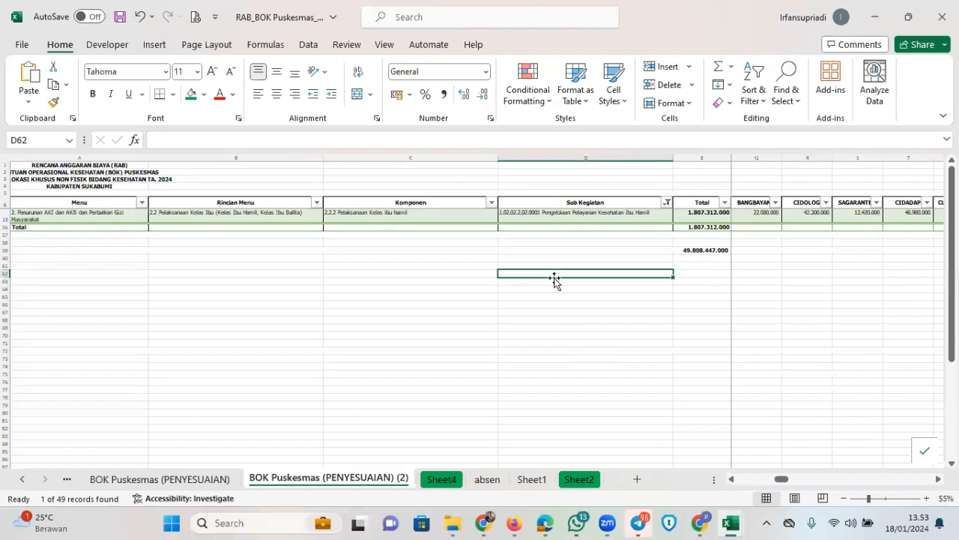
key("Up")
key("Up")
key("Up")
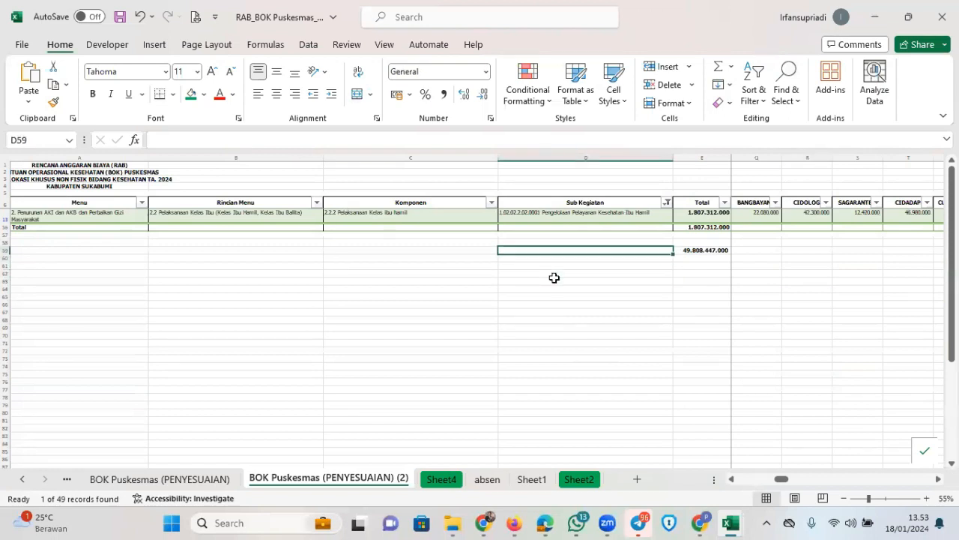
key("Right")
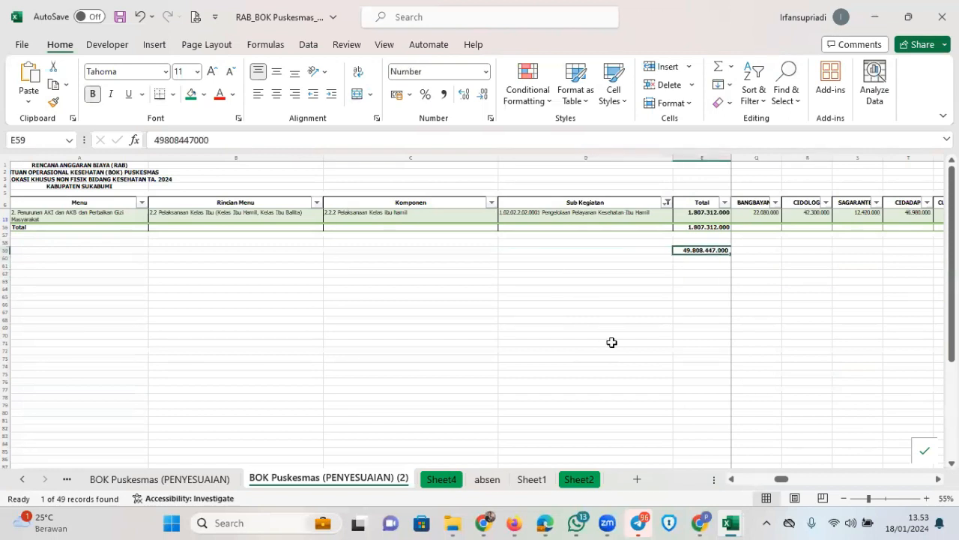
key("Left")
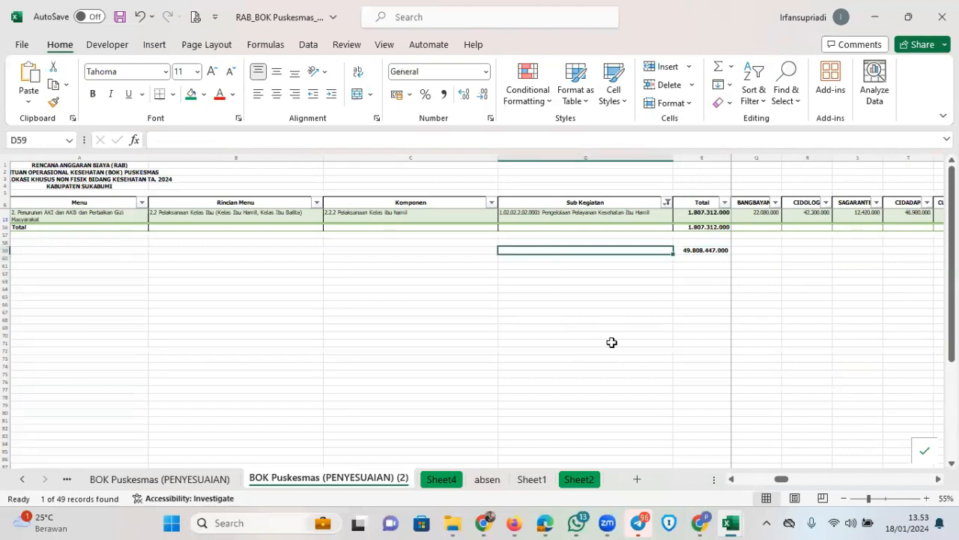
left_click(577, 523)
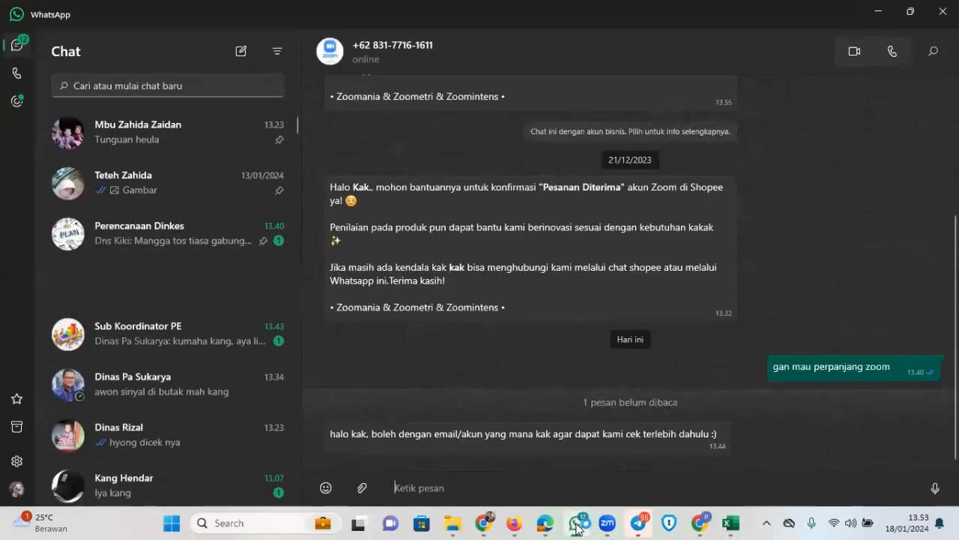
left_click(577, 523)
mouse_move(733, 525)
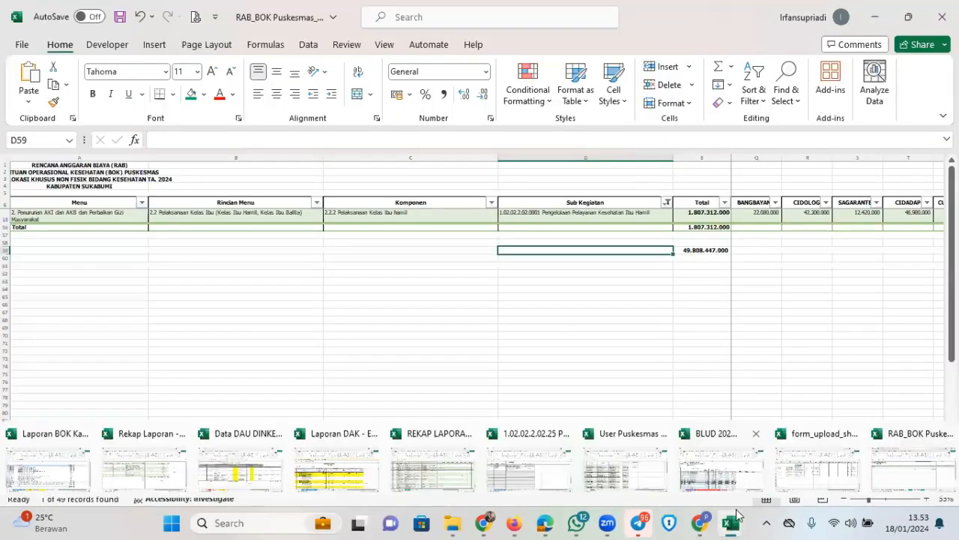
Switch between the SIPD rincian page and the workbook to compare them
left_click(544, 523)
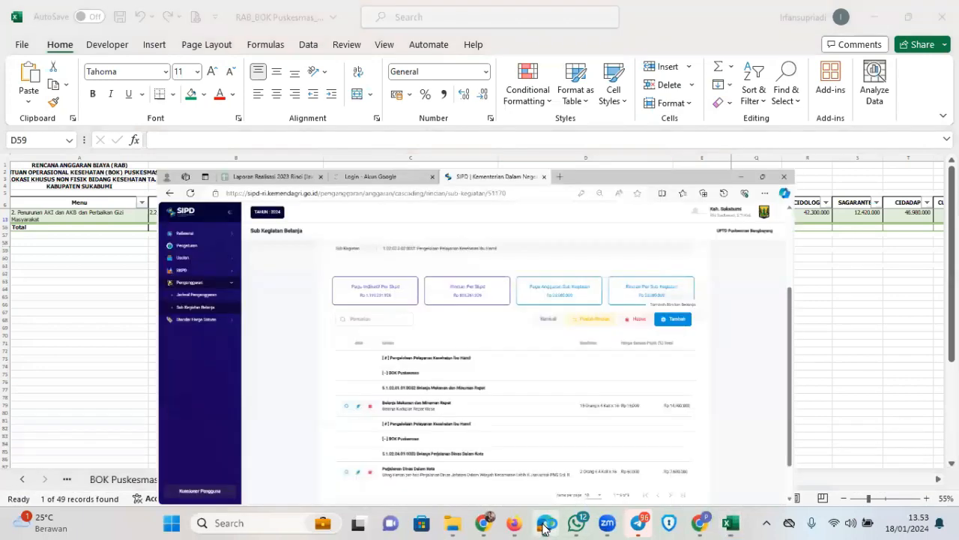
scroll(569, 371, "down", 2)
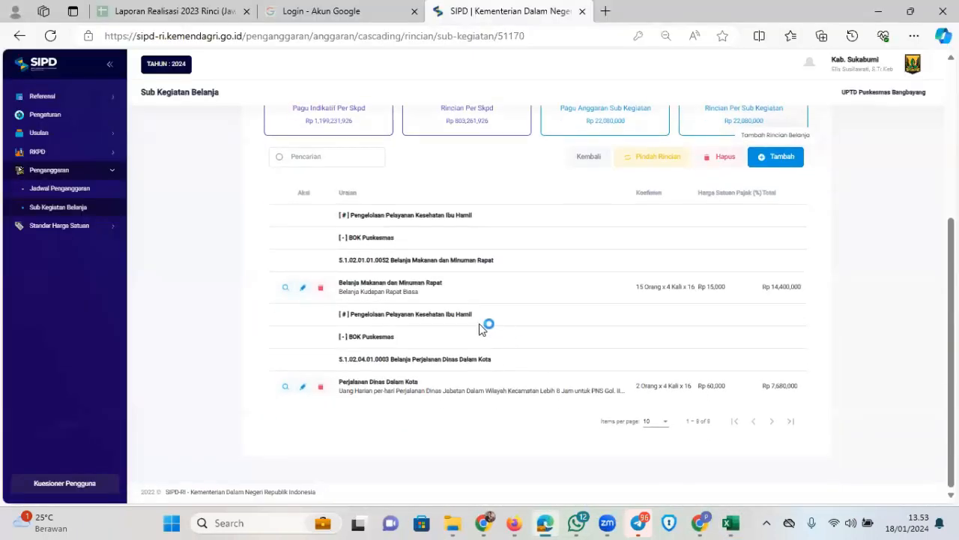
scroll(480, 327, "up", 2)
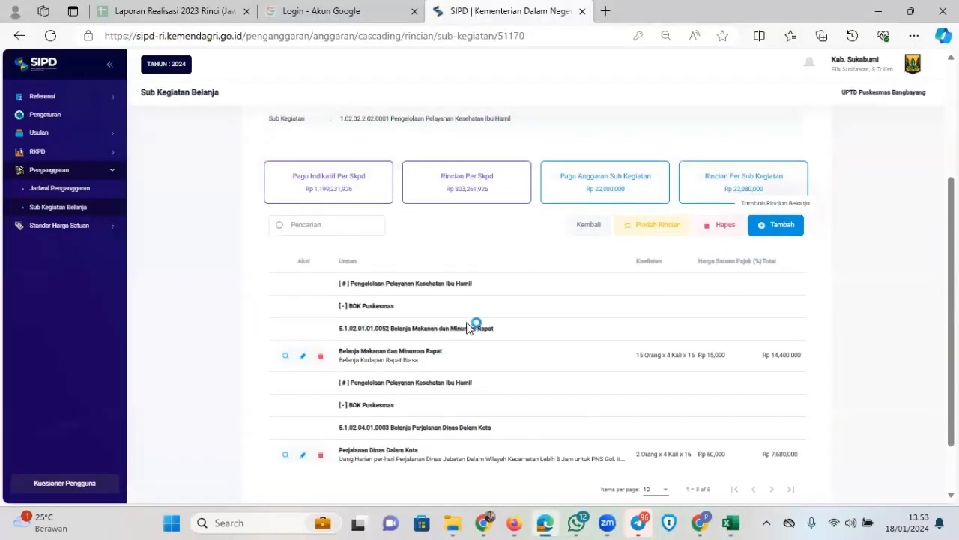
left_click(547, 527)
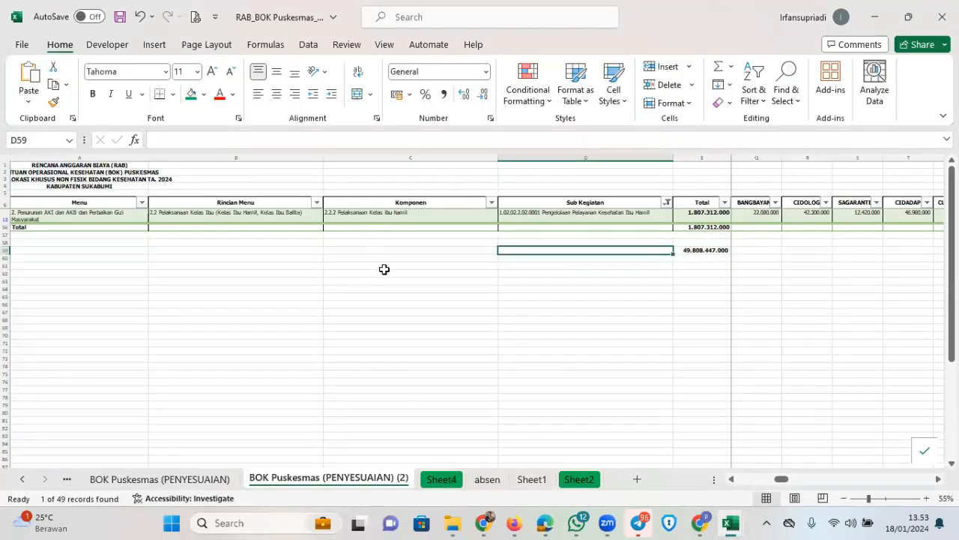
left_click(547, 522)
Open and cancel the Tambah form, then snip the rincian table with both spending items
left_click(781, 226)
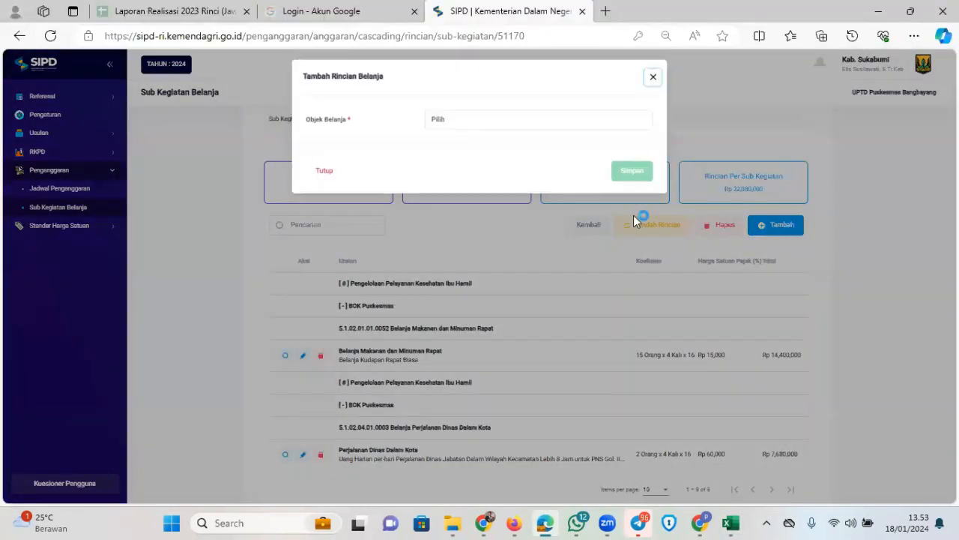
left_click(652, 78)
scroll(569, 300, "down", 2)
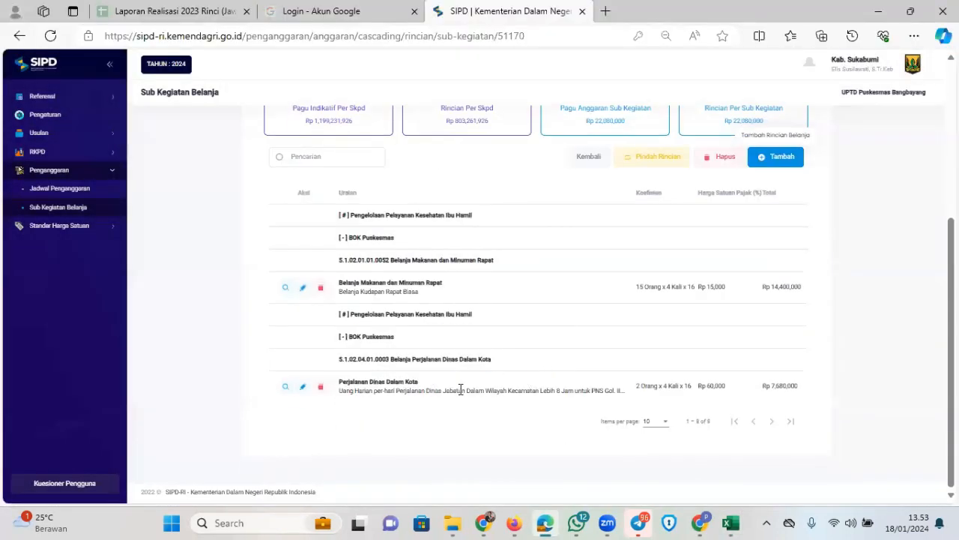
scroll(518, 381, "up", 1)
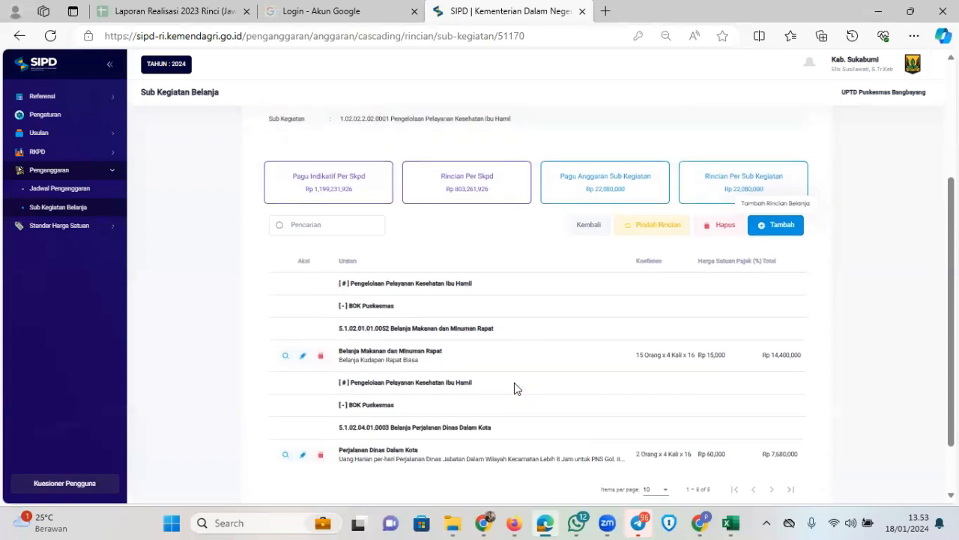
scroll(518, 380, "down", 1)
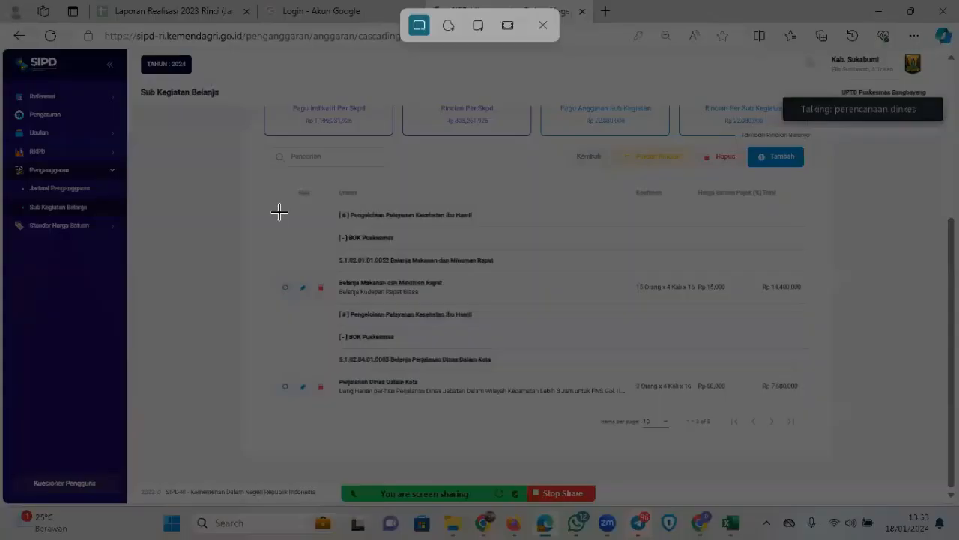
left_click_drag(266, 185, 823, 434)
Paste the SIPD rincian screenshot into the RAB_BOK sheet below the filtered Ibu Hamil row
mouse_move(731, 522)
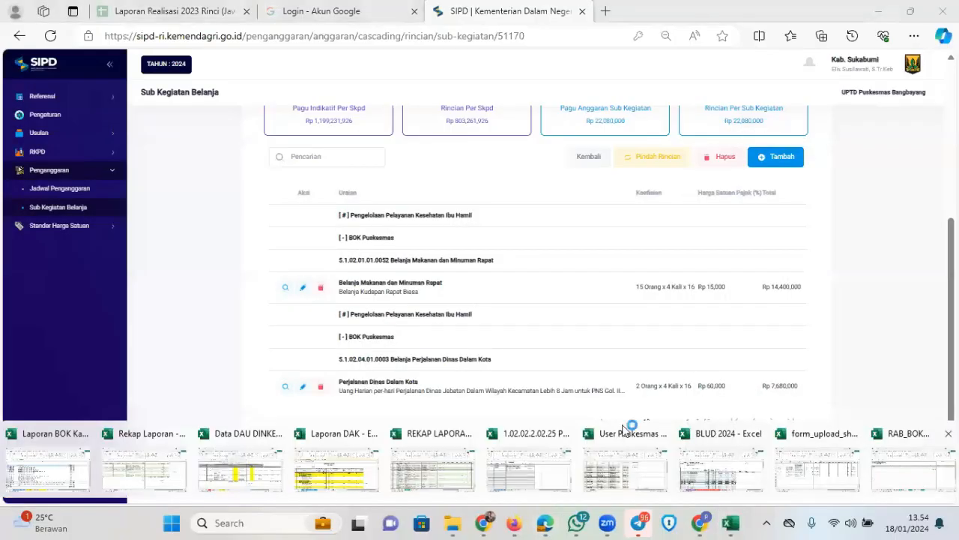
left_click(911, 468)
left_click(273, 307)
key("ctrl+v")
Enlarge Picture 1 and position it just under the Ibu Hamil row, then return to SIPD
left_click_drag(332, 370, 406, 339)
left_click_drag(515, 401, 636, 455)
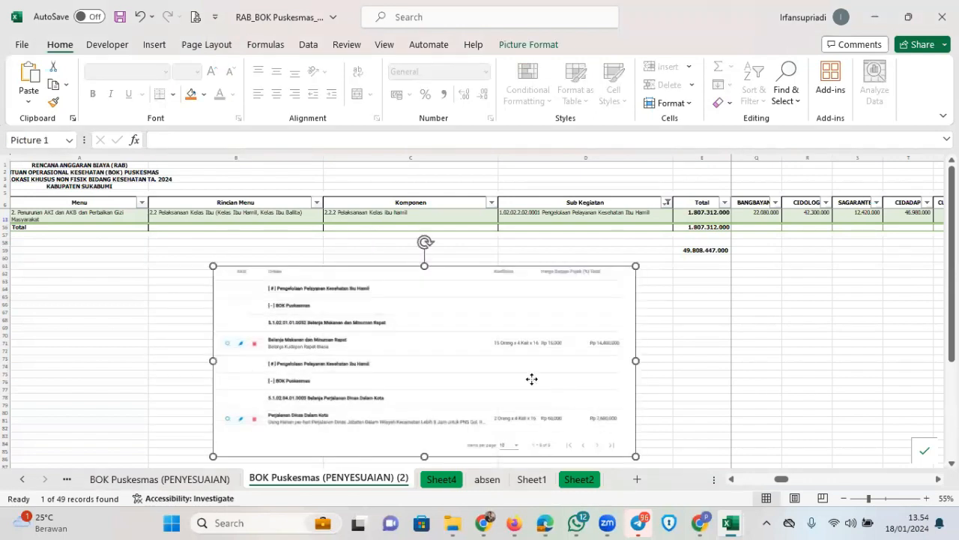
left_click_drag(531, 379, 481, 369)
left_click_drag(585, 446, 603, 455)
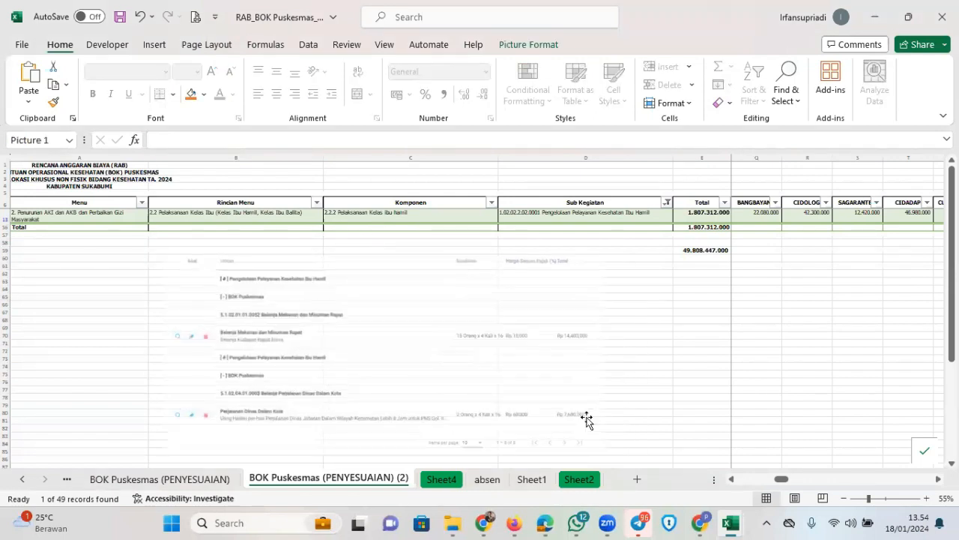
left_click_drag(586, 421, 692, 360)
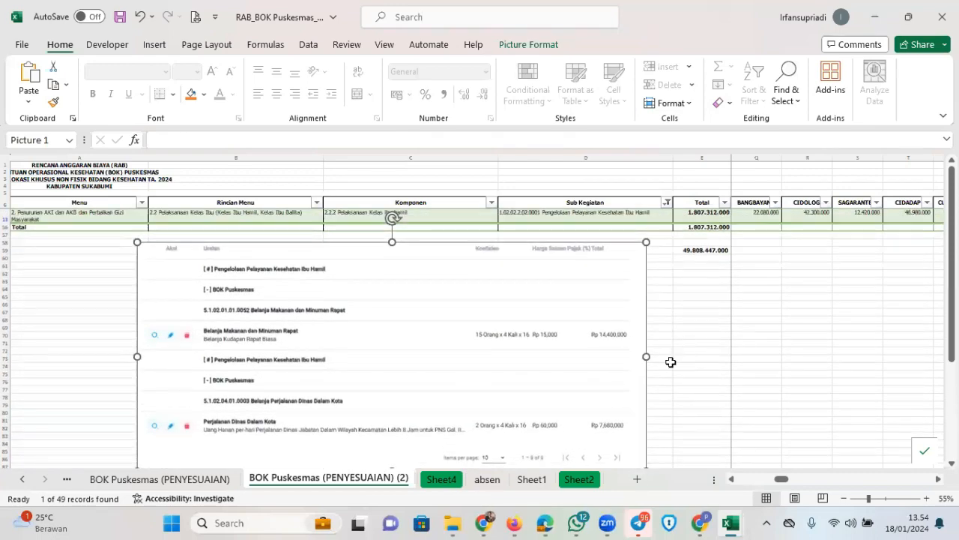
left_click(739, 338)
left_click_drag(484, 350, 477, 343)
left_click(852, 377)
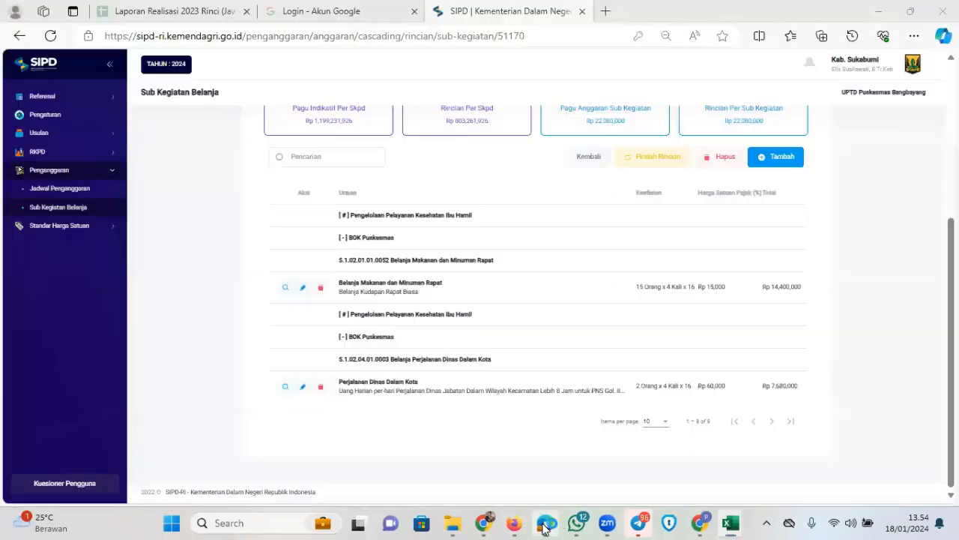
left_click(545, 522)
scroll(464, 322, "up", 2)
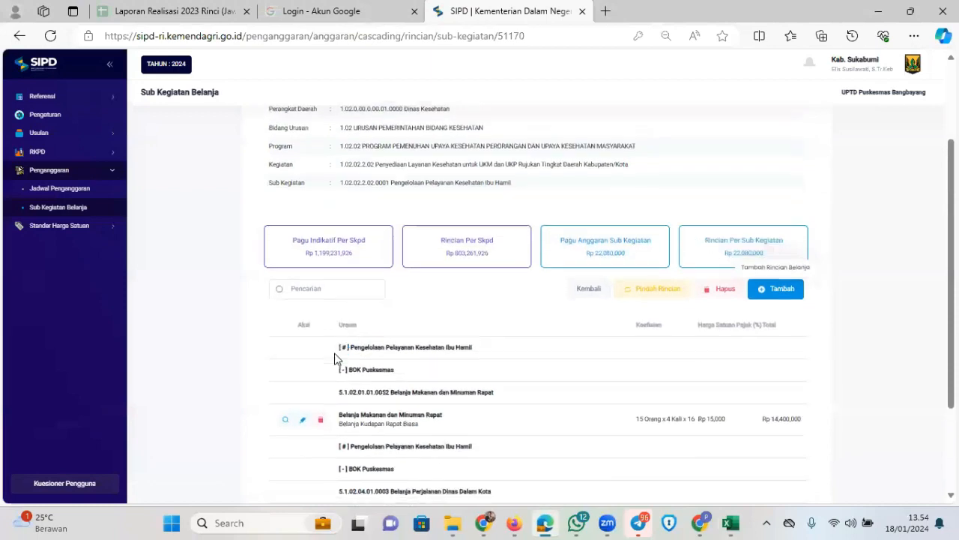
Delete the Kudapan Rapat Biasa and Perjalanan Dinas Dalam Kota items, confirming each with Ya
scroll(334, 358, "down", 2)
left_click(320, 287)
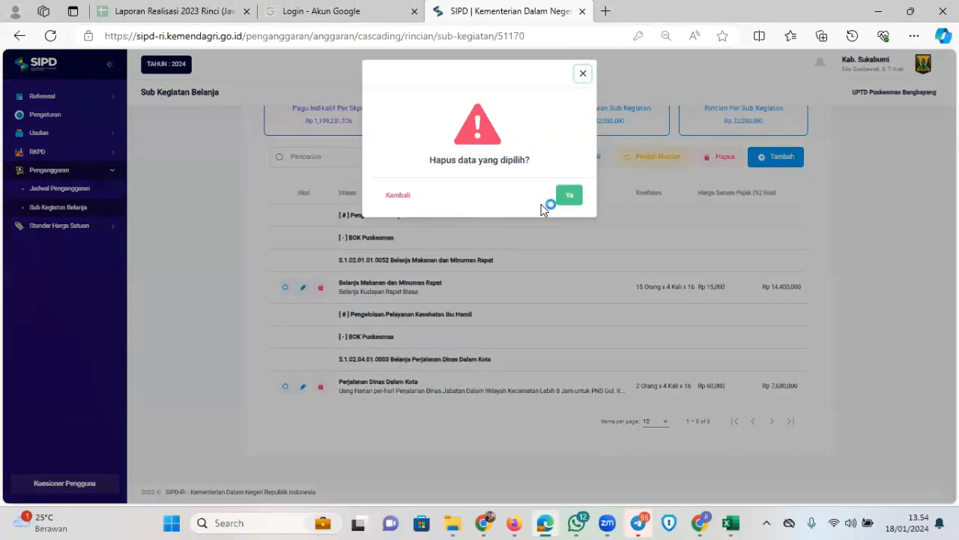
left_click(568, 196)
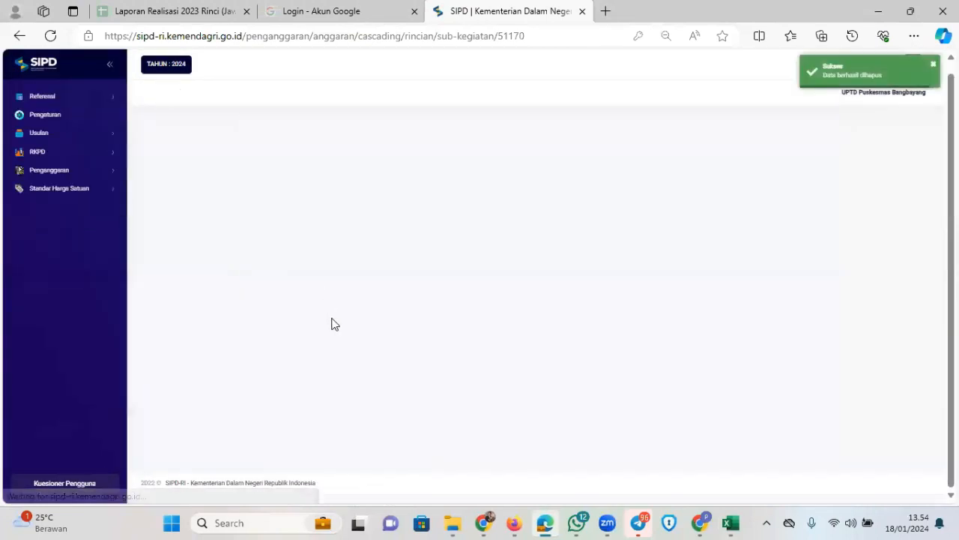
scroll(344, 319, "down", 2)
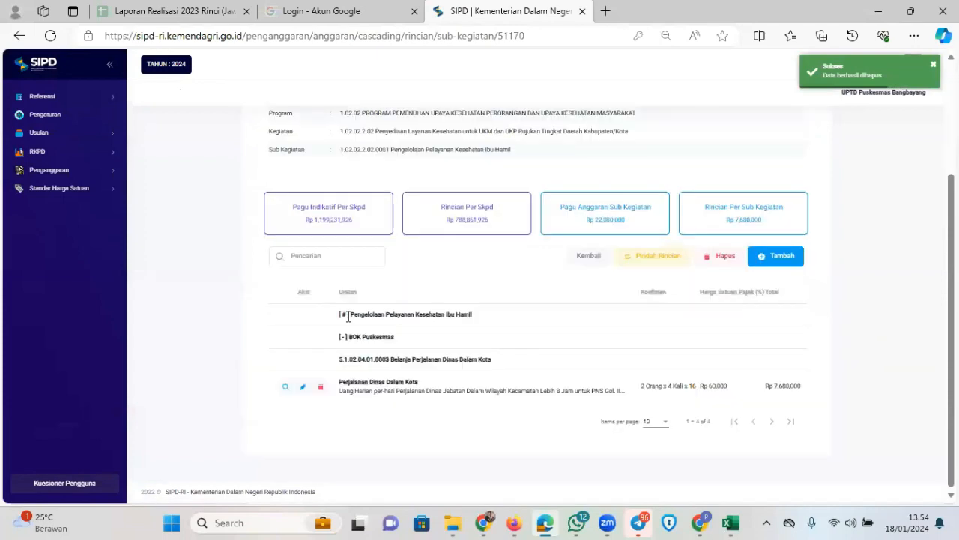
left_click(321, 387)
left_click(568, 196)
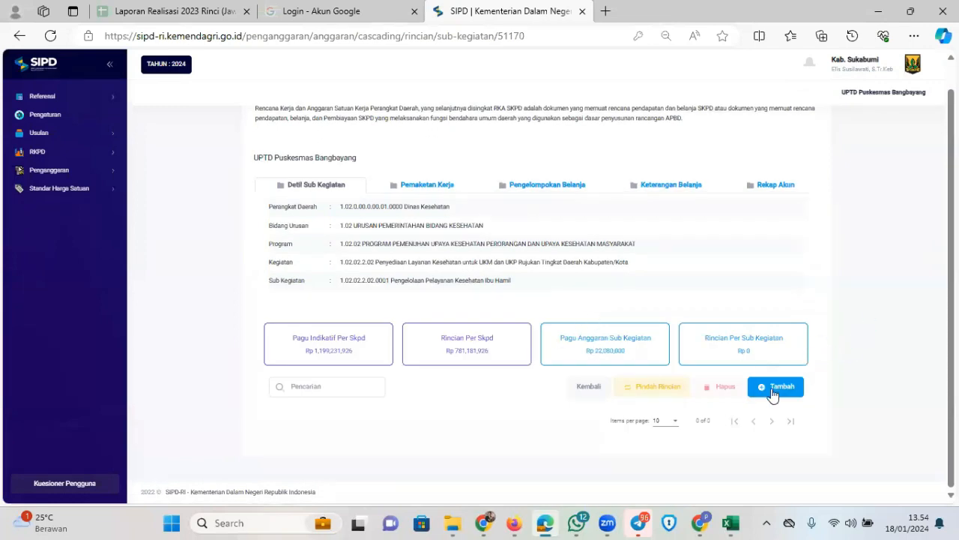
Start a new rincian belanja with Objek Belanja set to Belanja Barang Jasa dan Modal
left_click(774, 389)
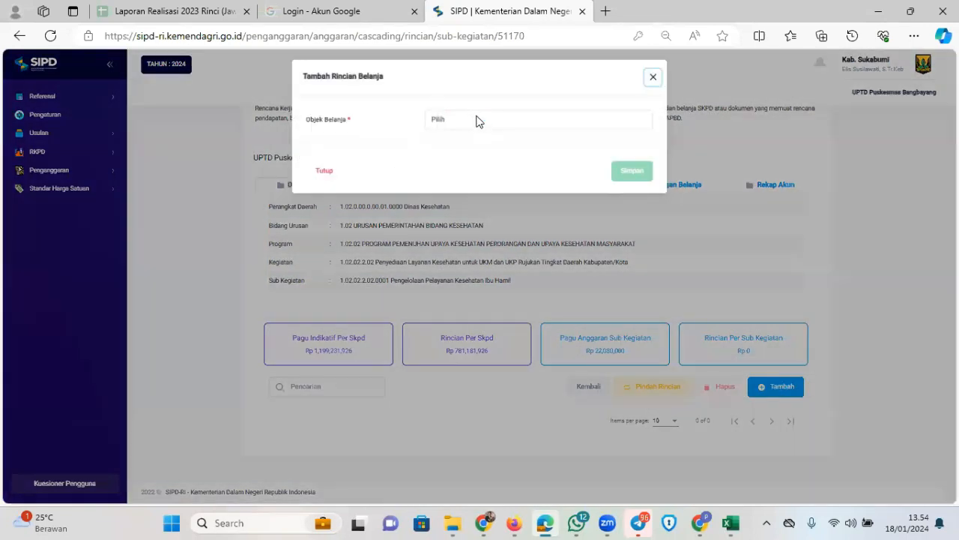
left_click(479, 121)
key("Down")
key("Down")
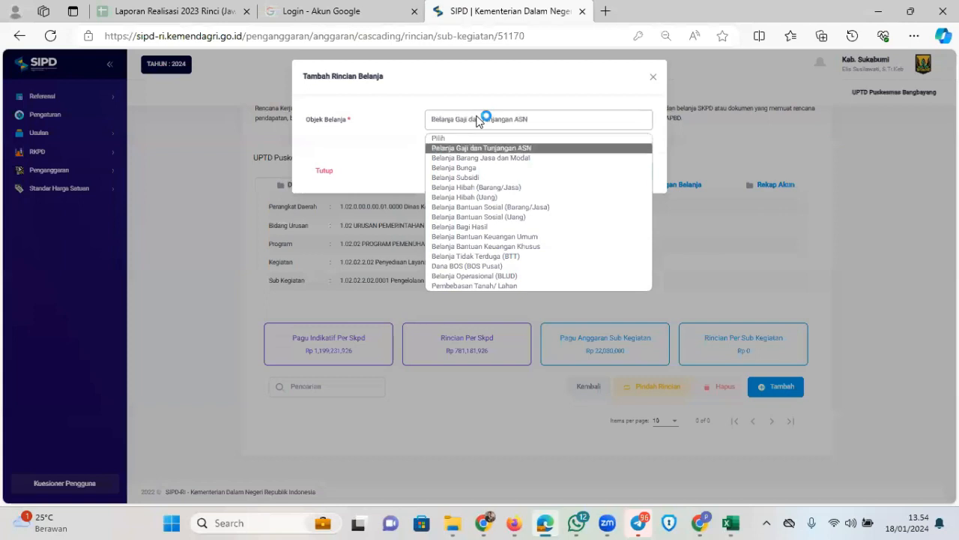
key("Return")
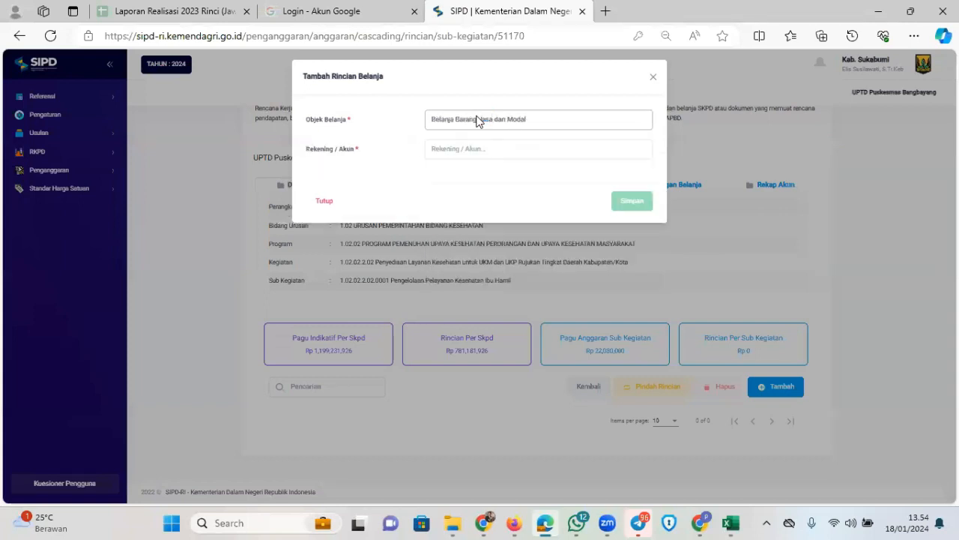
left_click(479, 122)
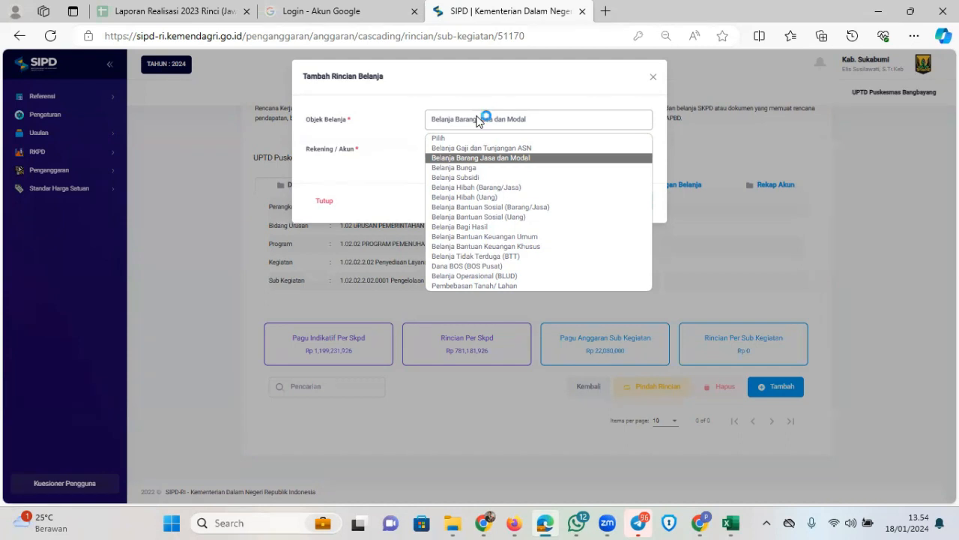
key("Up")
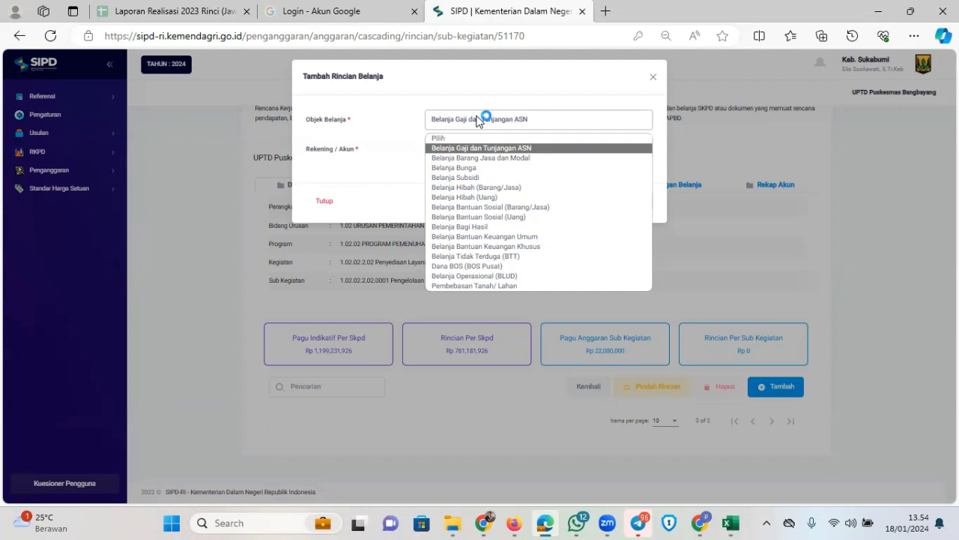
key("Return")
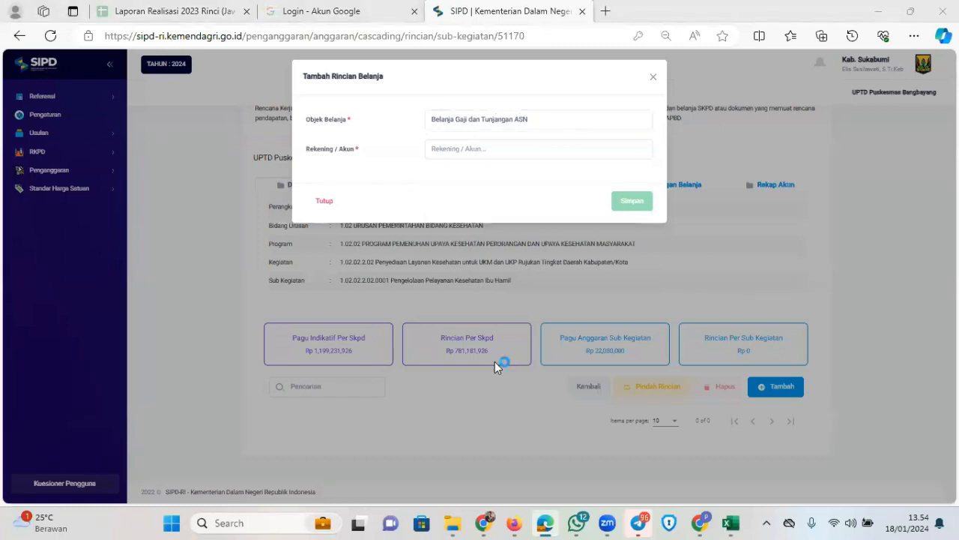
left_click(562, 120)
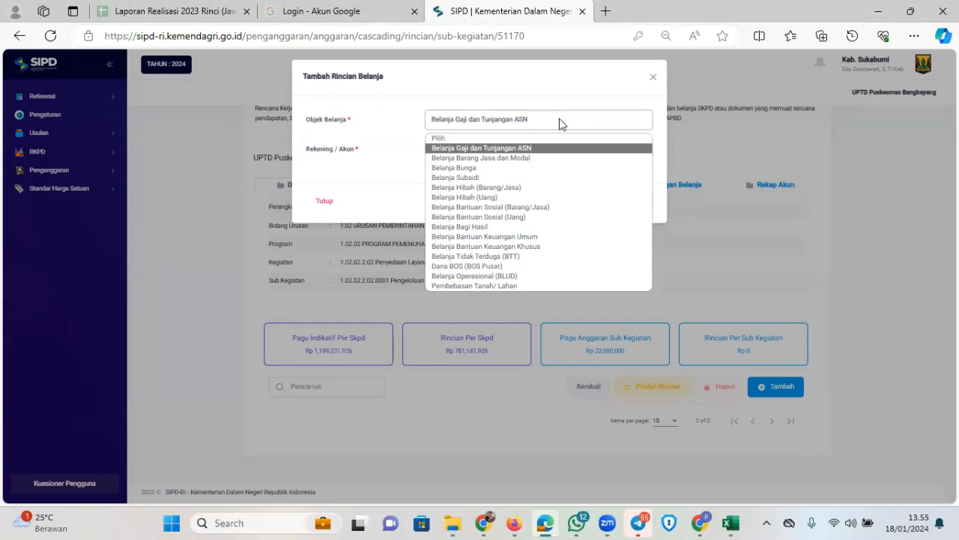
left_click(556, 148)
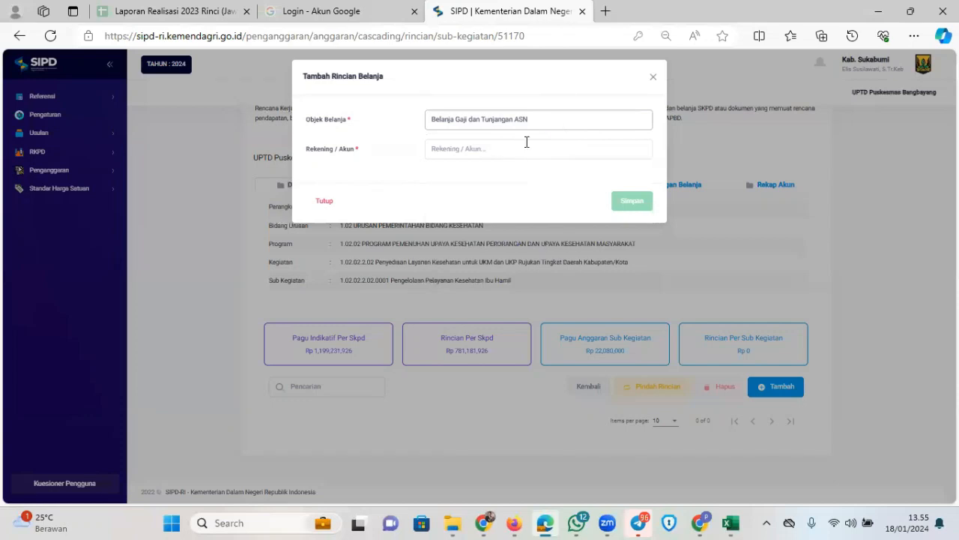
left_click(559, 122)
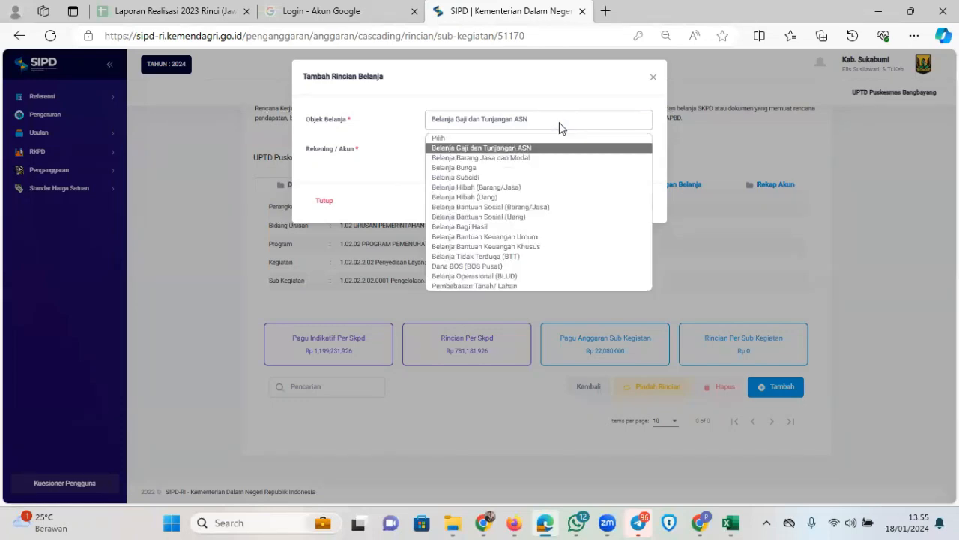
key("Down")
key("Return")
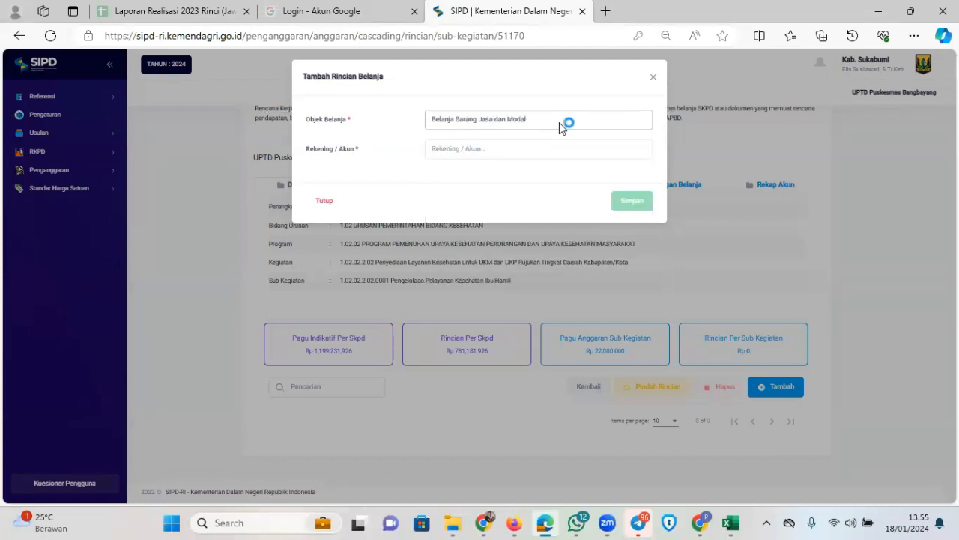
Filter the Rekening / Akun list with 'makan' after checking the Excel RAB
left_click(544, 150)
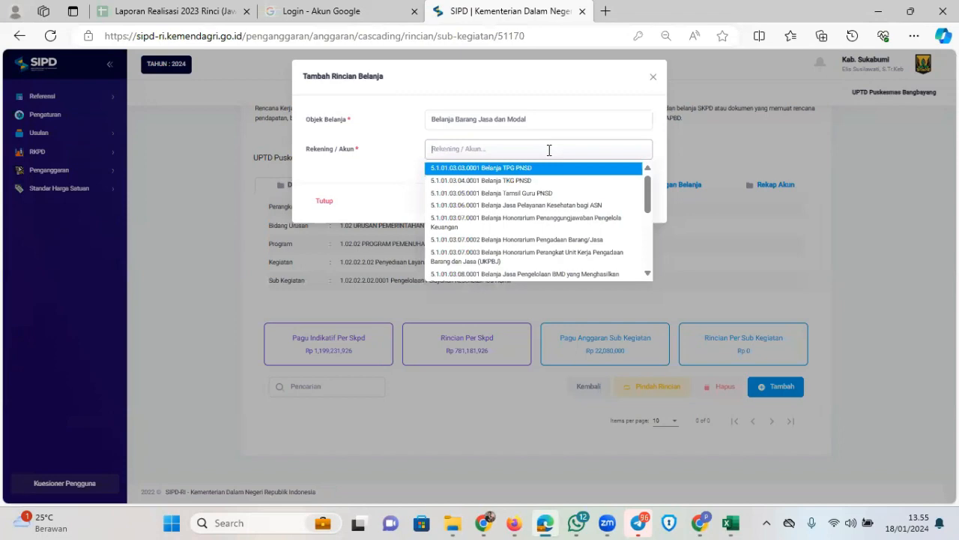
mouse_move(731, 522)
left_click(899, 477)
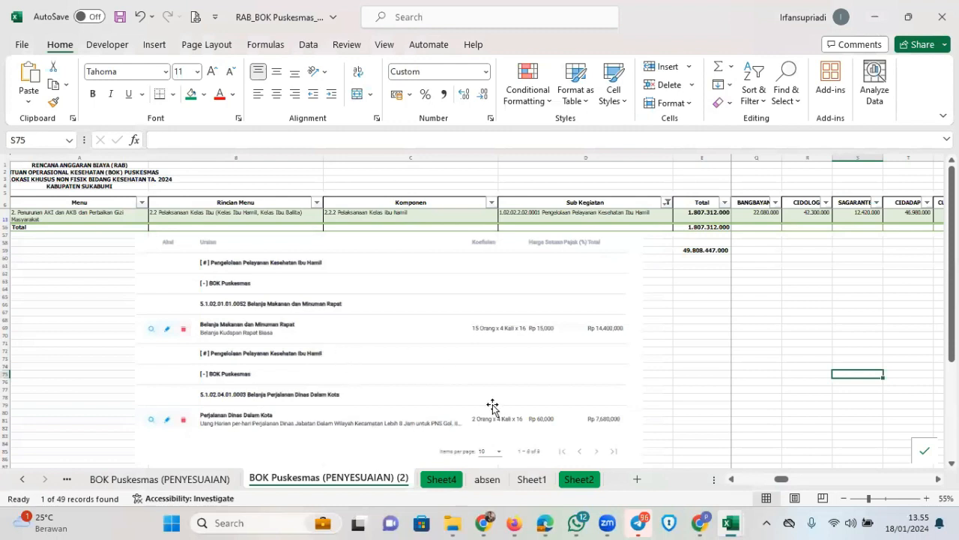
key("alt+Tab")
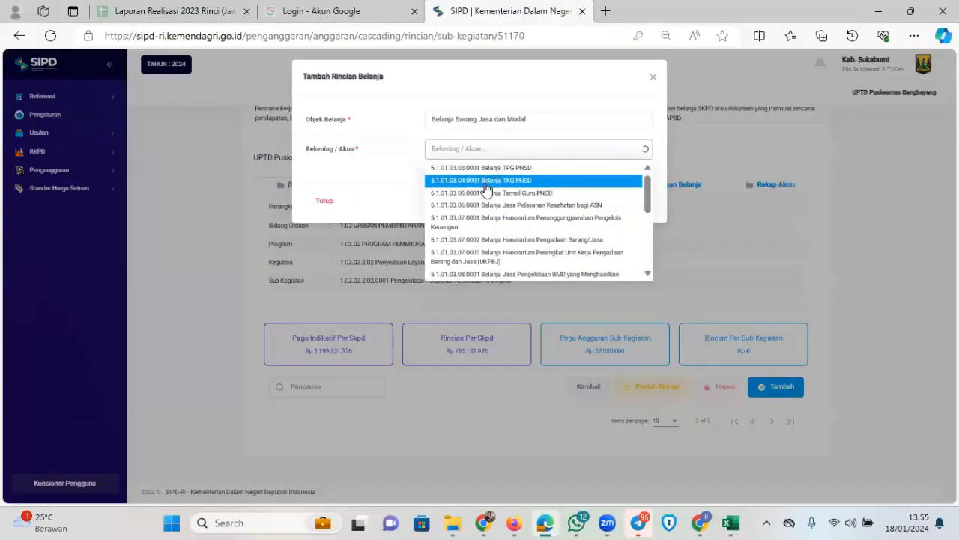
type("makan")
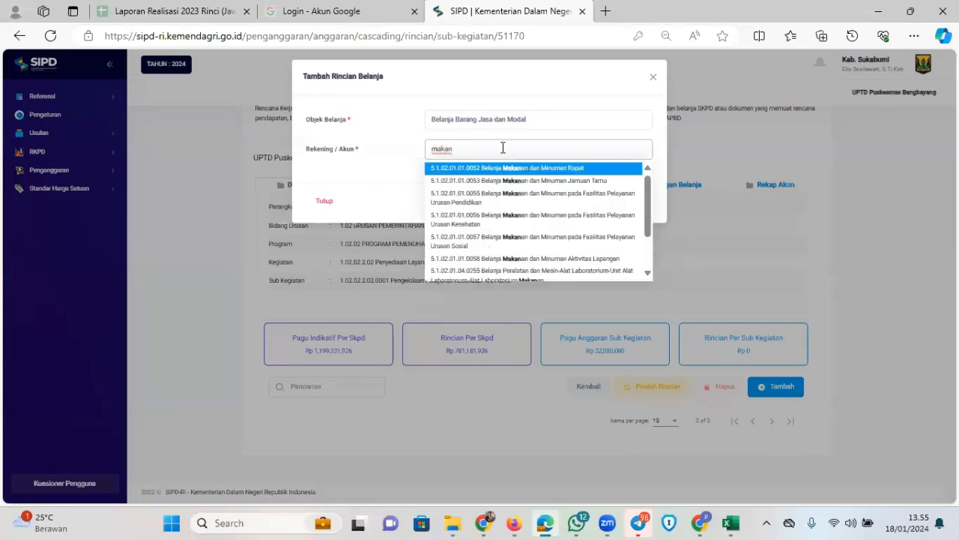
Select account 5.1.02.01.01.0052 Belanja Makanan dan Minuman Rapat and grouping Pengelompokan Belanja
key("Return")
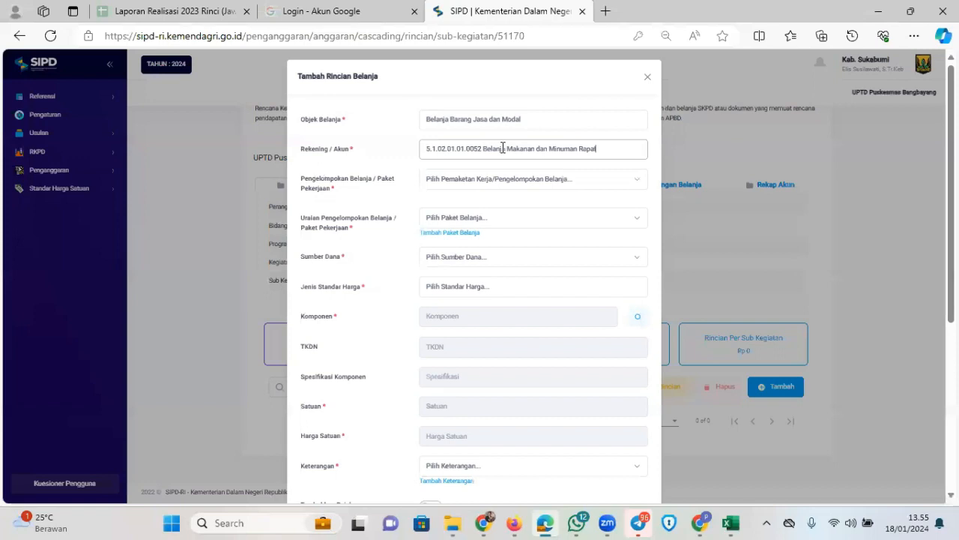
left_click(542, 180)
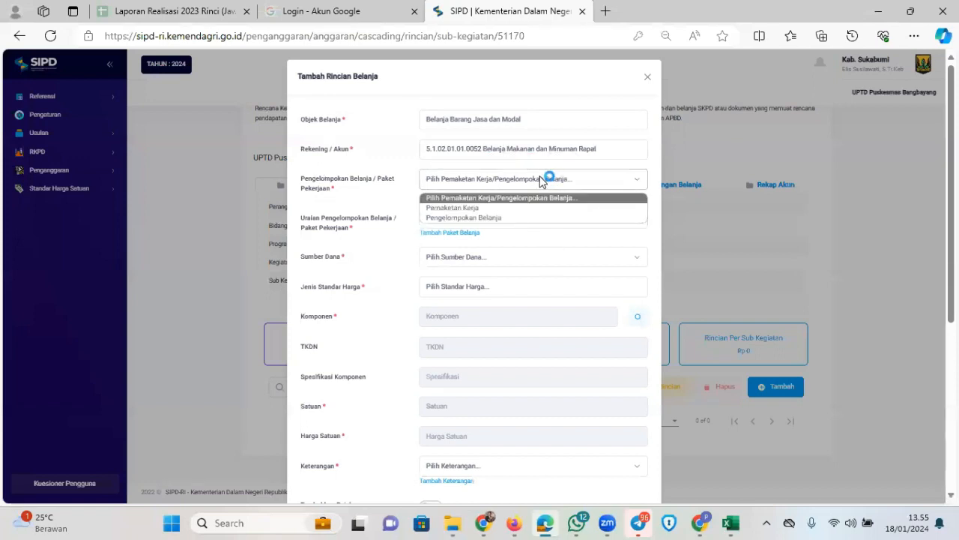
left_click(503, 218)
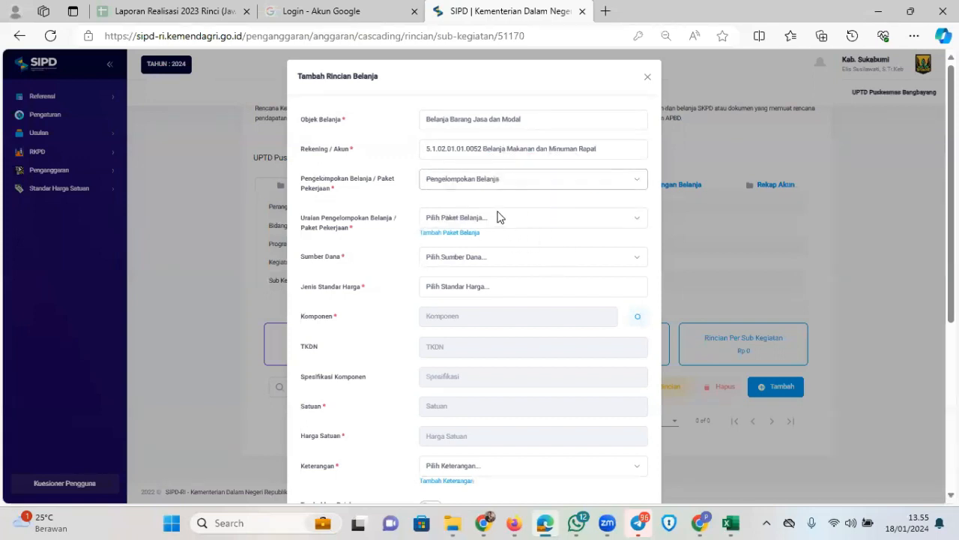
Check the spending package list, then begin a new package via Tambah Paket Belanja
left_click(501, 217)
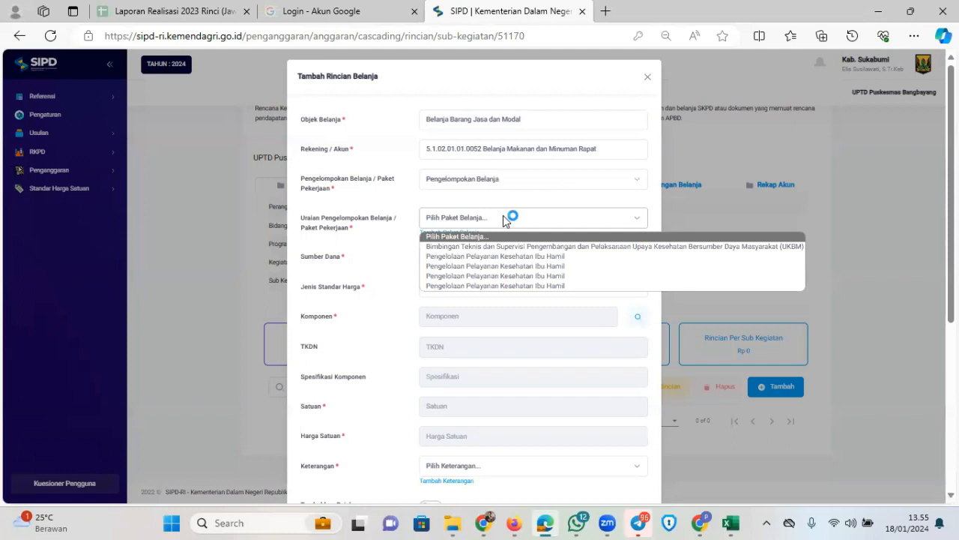
left_click(504, 218)
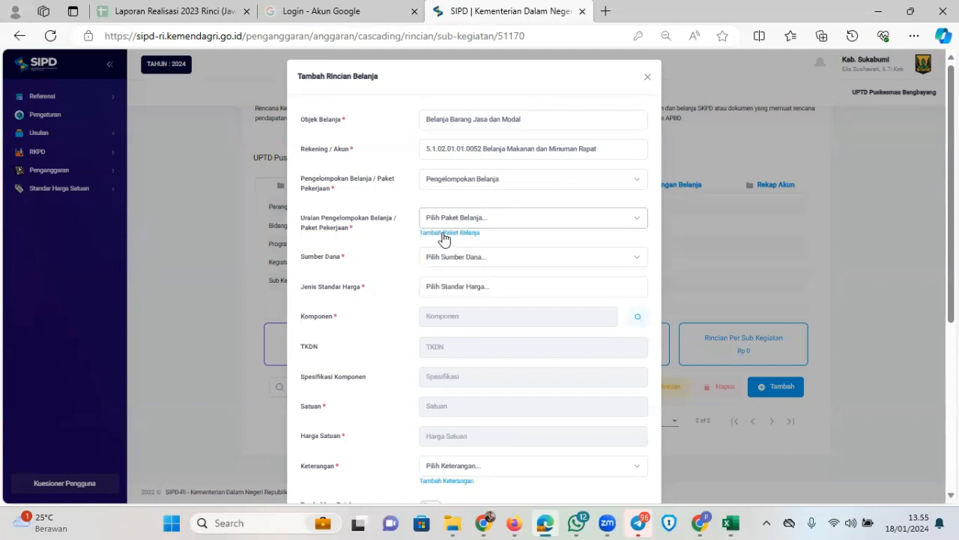
left_click(468, 222)
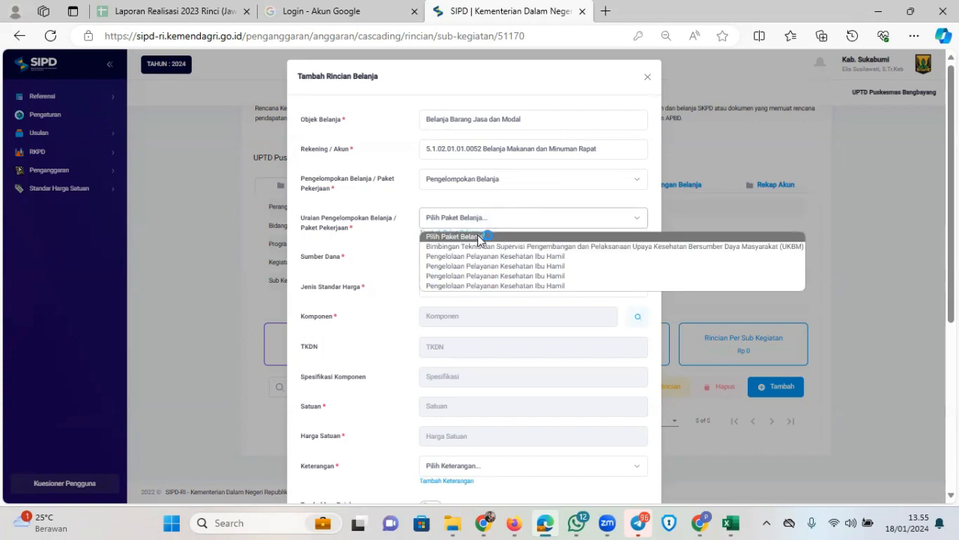
left_click_drag(488, 179, 494, 179)
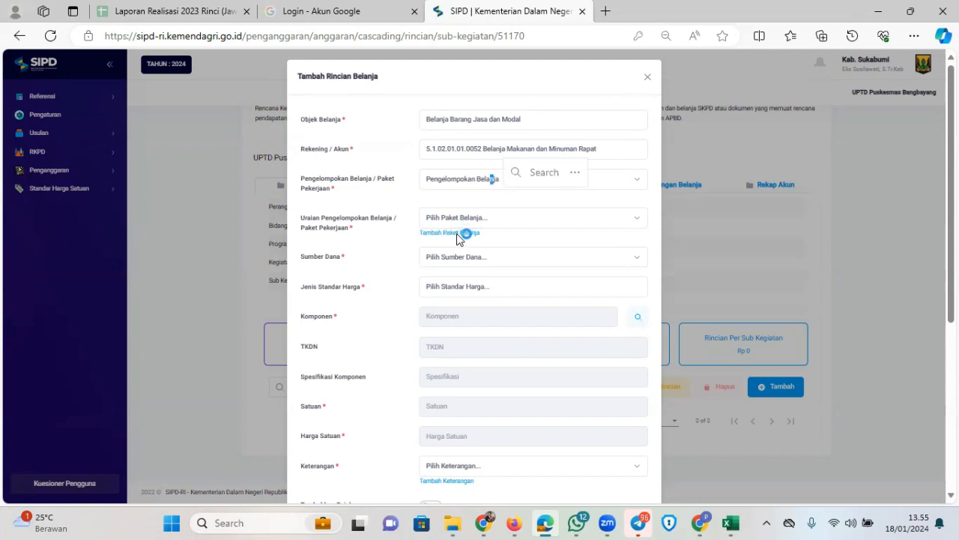
left_click(460, 234)
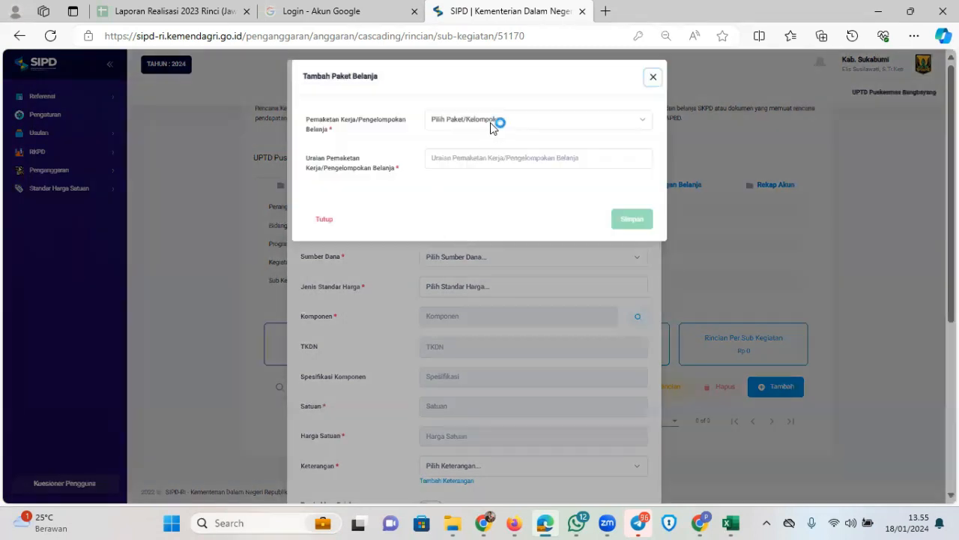
Set the package type to Pengelompokan Belanja and copy 'Pelaksanaan Kelas ibu hamil' from Excel cell C13
left_click(493, 125)
left_click(489, 160)
left_click(482, 159)
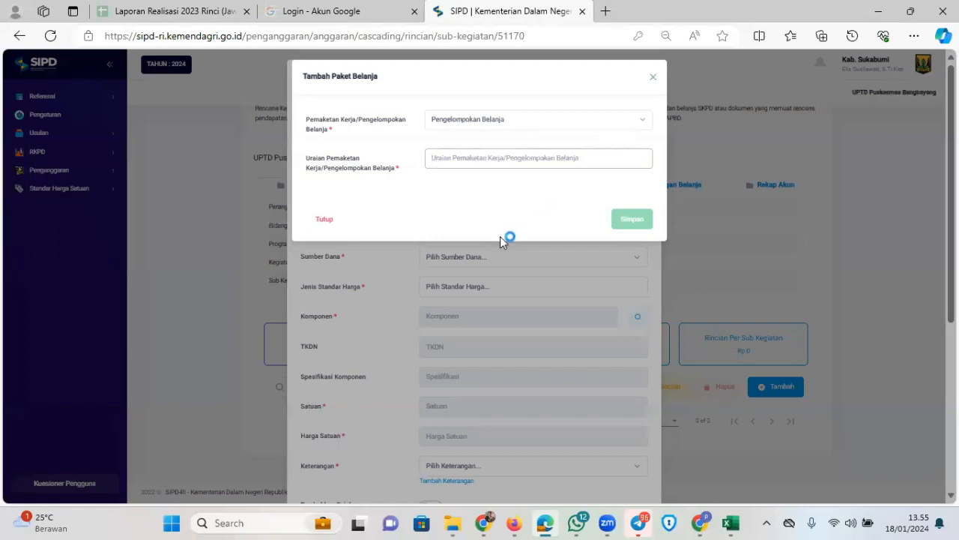
left_click(730, 522)
left_click(907, 463)
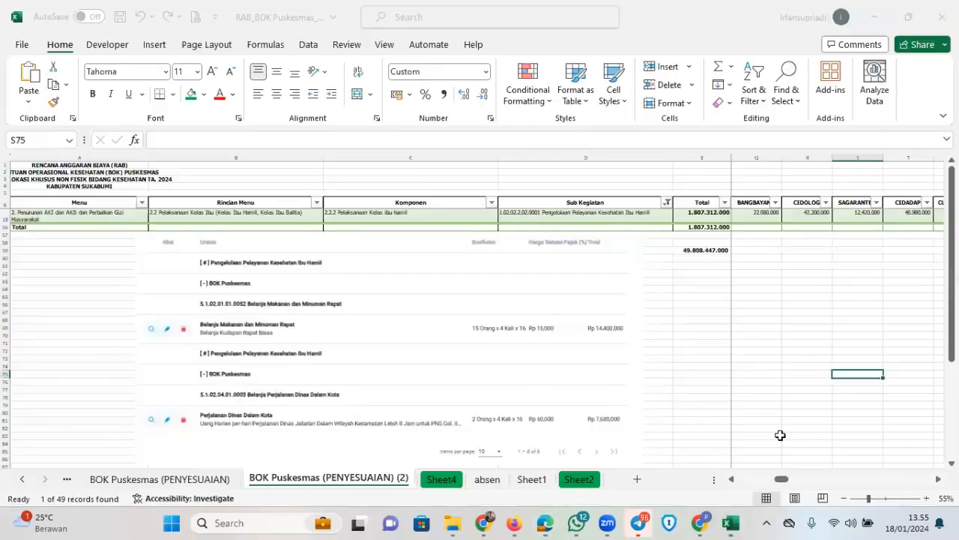
left_click(415, 215)
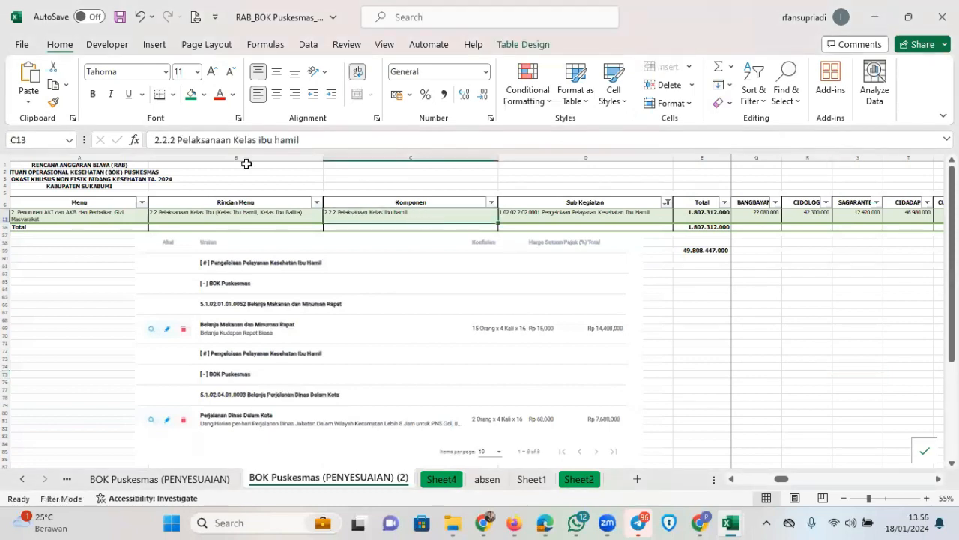
left_click(207, 140)
left_click_drag(207, 140, 323, 141)
key("ctrl+c")
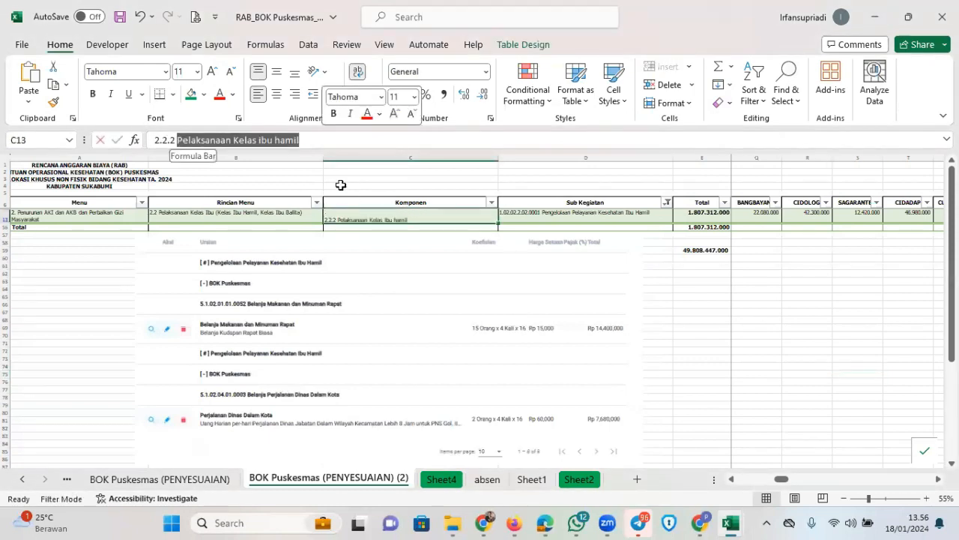
Paste 'Pelaksanaan Kelas ibu hamil' into Uraian and save the new package
mouse_move(519, 528)
left_click(546, 519)
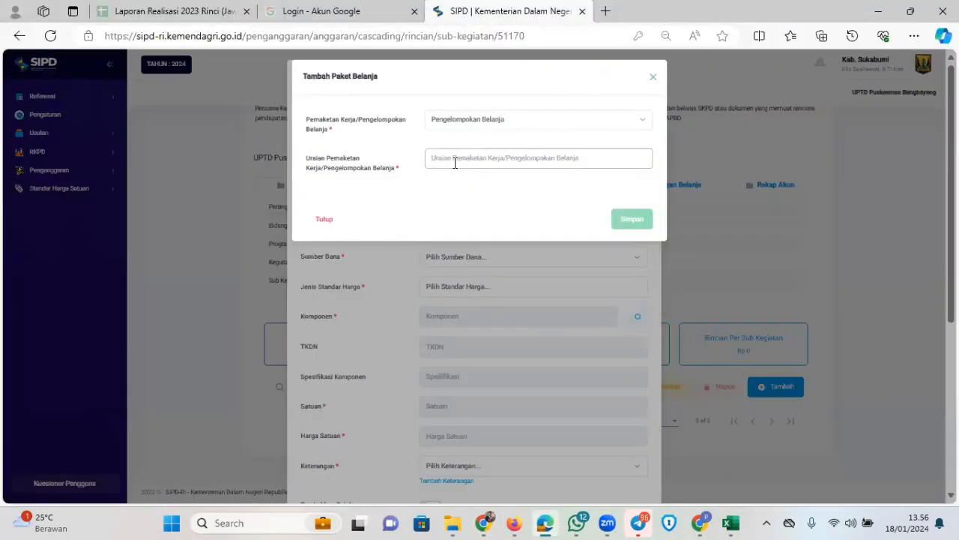
left_click(454, 162)
key("ctrl+v")
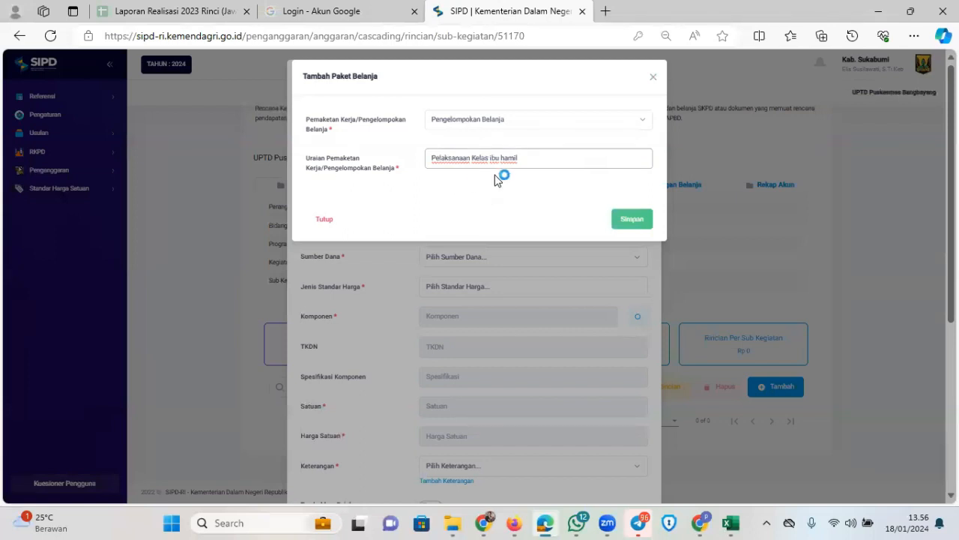
left_click(633, 224)
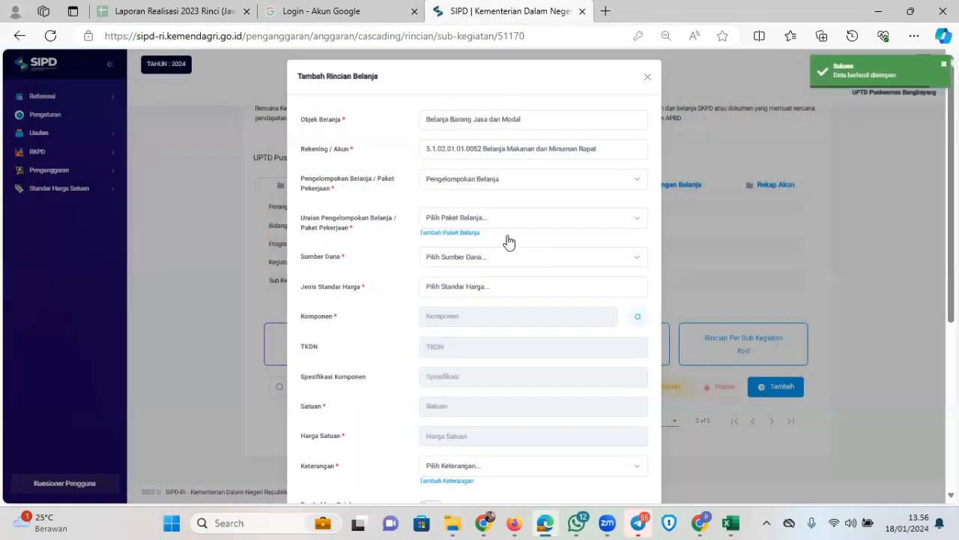
left_click(530, 219)
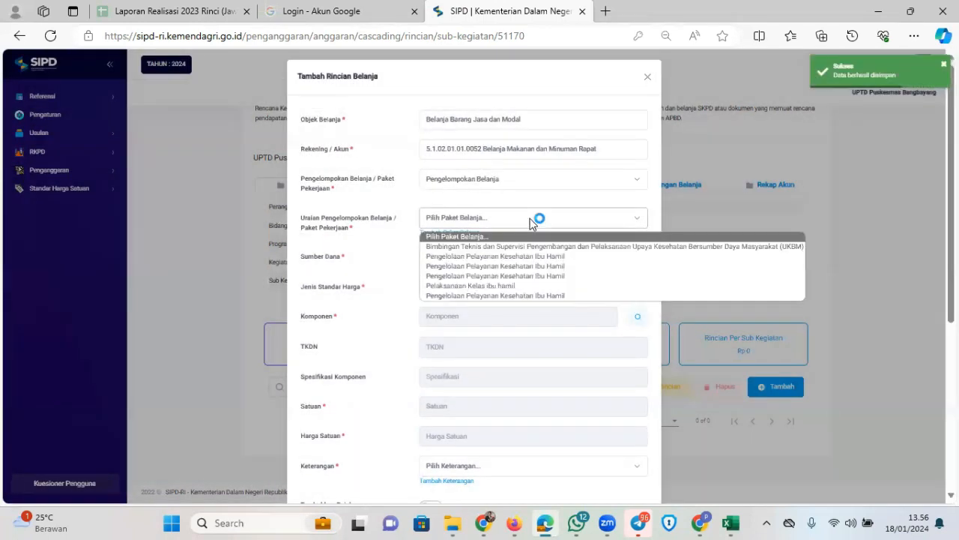
Choose package Pelaksanaan Kelas ibu hamil and funding source Dana Alokasi Khusus Non Fisik
key("Down")
key("Down")
key("Down")
key("Down")
key("Down")
key("Down")
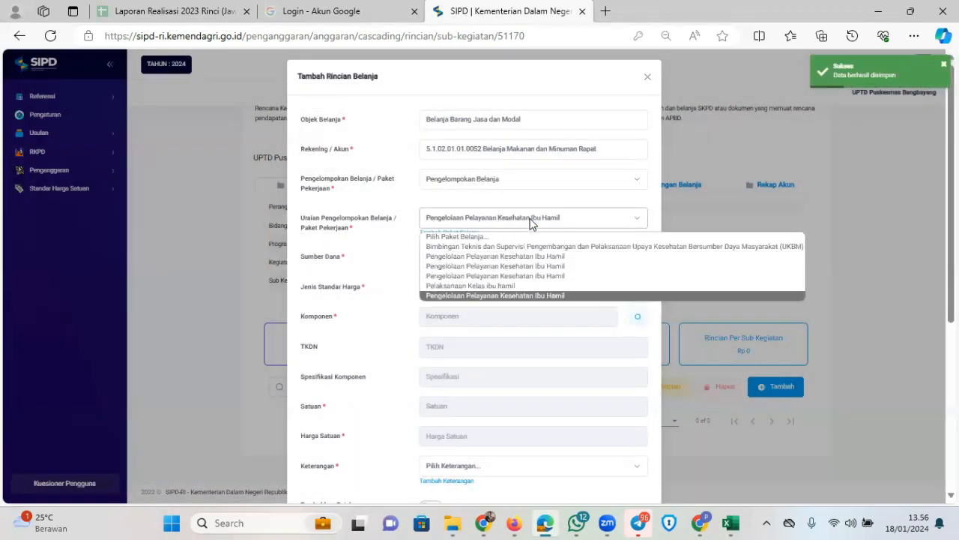
key("Up")
key("Return")
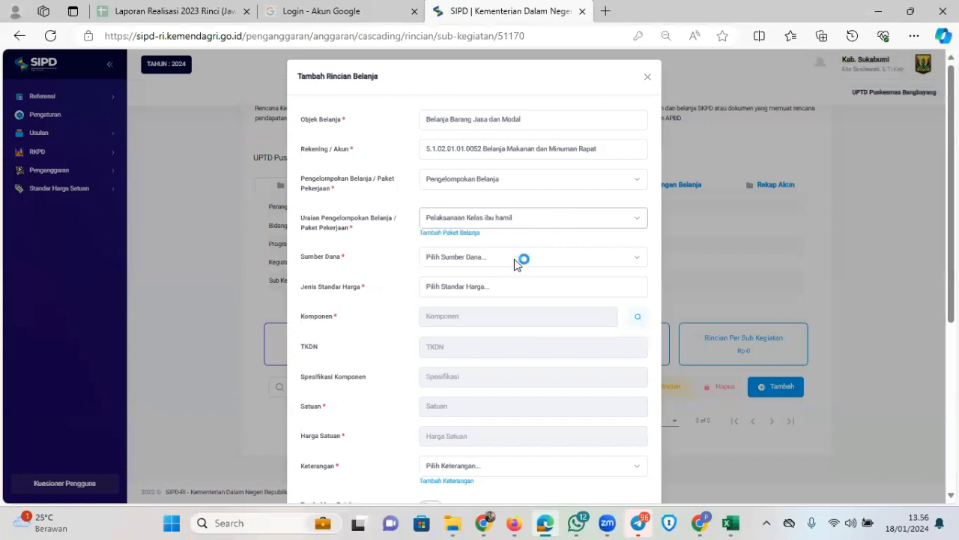
left_click(515, 259)
key("Down")
key("Return")
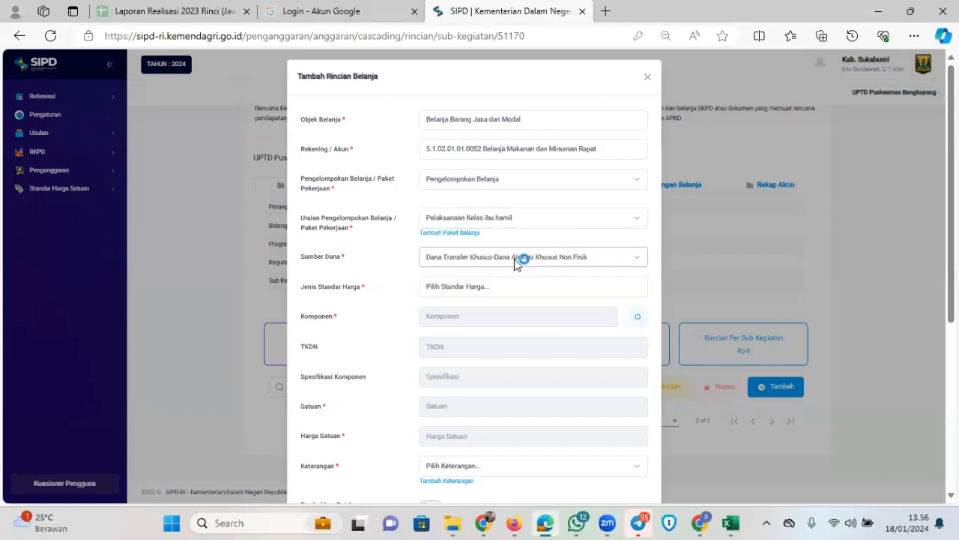
Set the price standard type to SBU
left_click(523, 294)
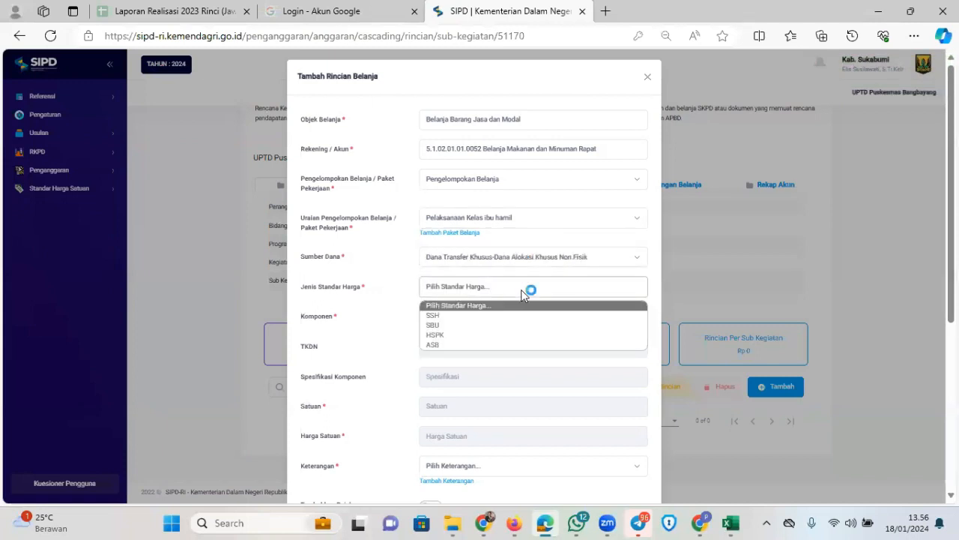
key("Down")
key("Up")
key("Down")
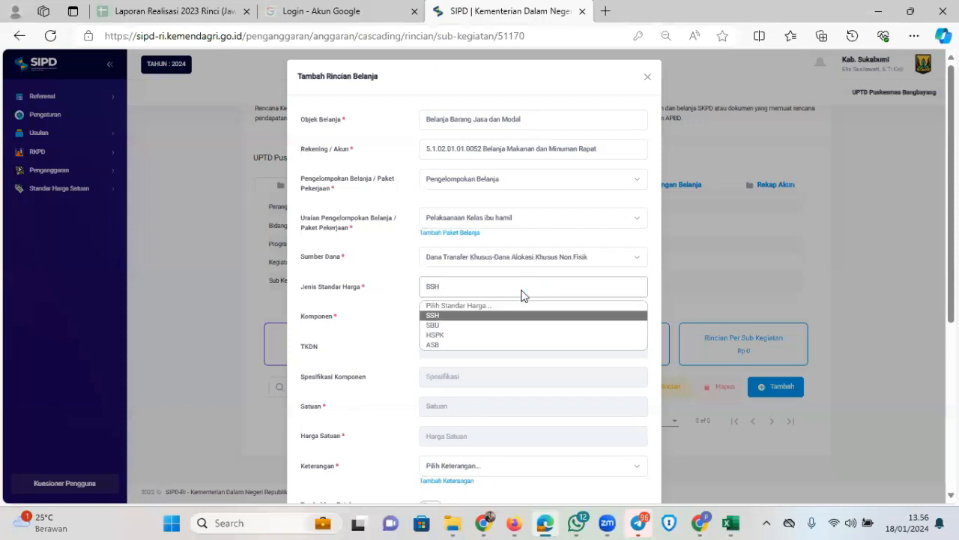
key("Down")
key("Up")
key("Down")
key("Return")
Pick component Belanja Makan Rapat Biasa (Rp 35,000) with Keterangan BOK Puskesmas, then view the Excel RAB
left_click(639, 318)
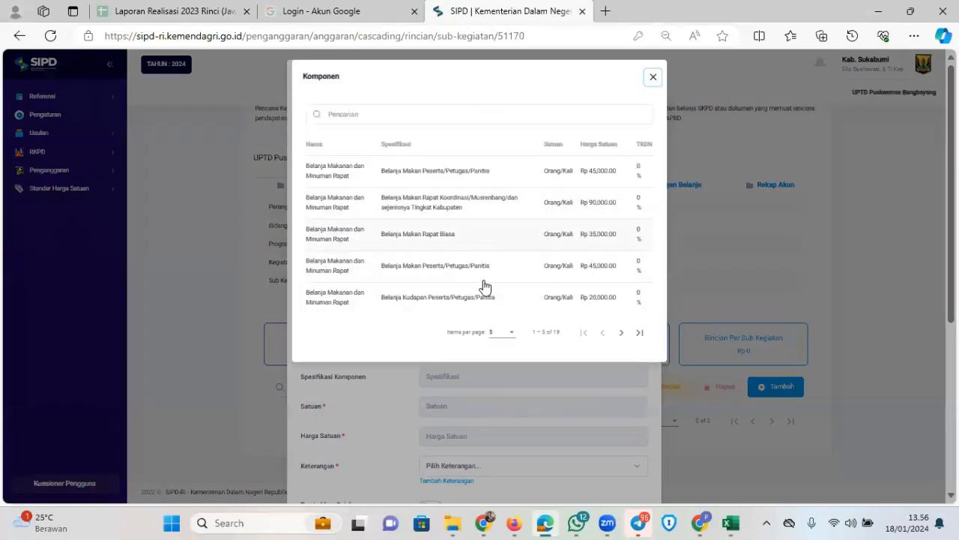
left_click(500, 240)
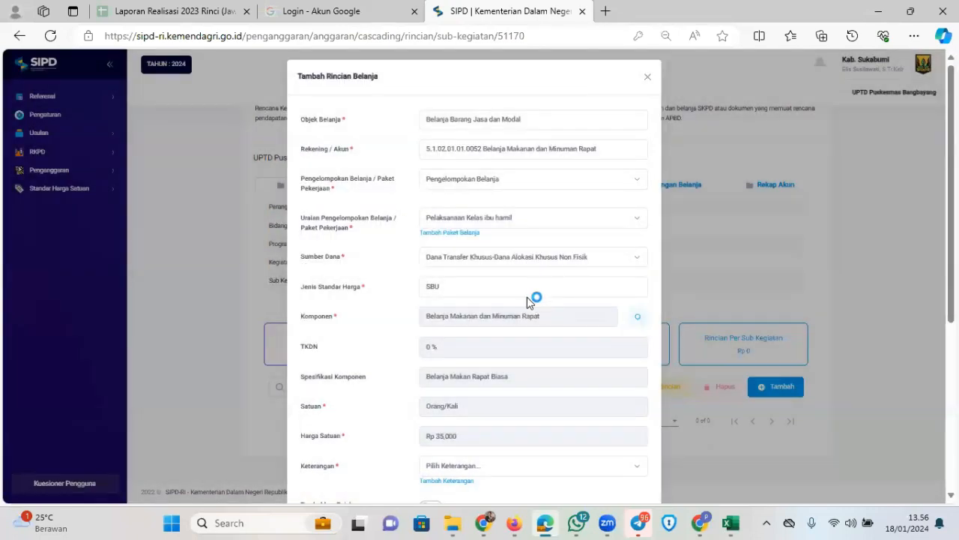
scroll(527, 297, "down", 3)
left_click(517, 266)
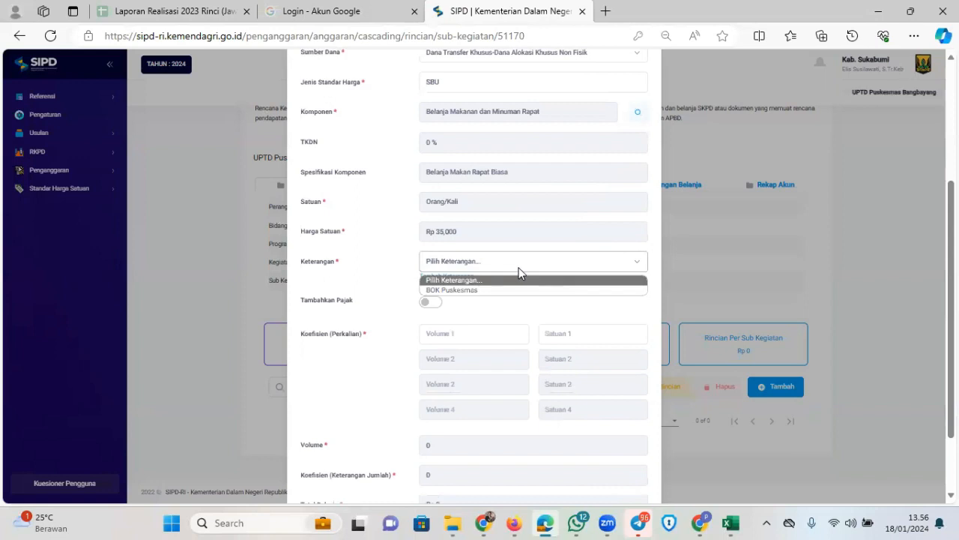
left_click(498, 289)
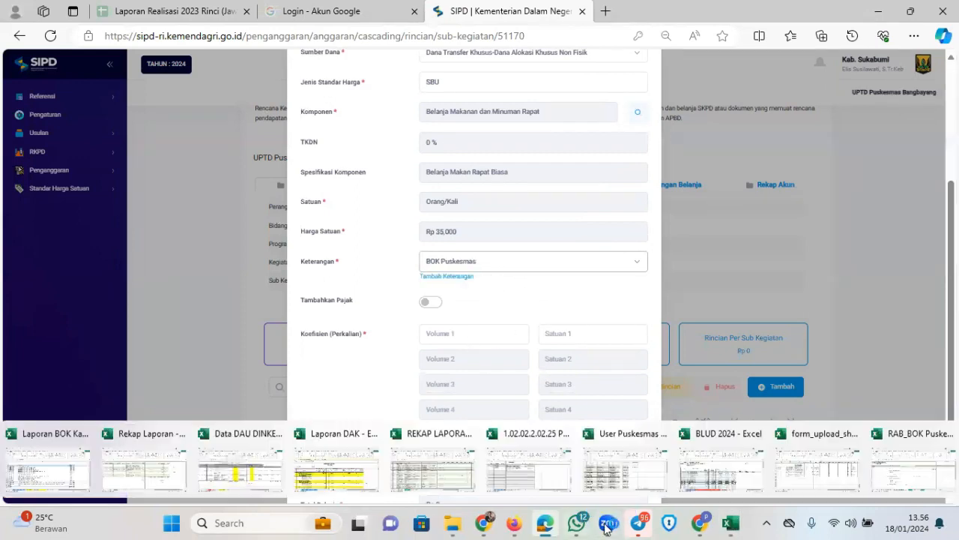
left_click(731, 523)
left_click(897, 471)
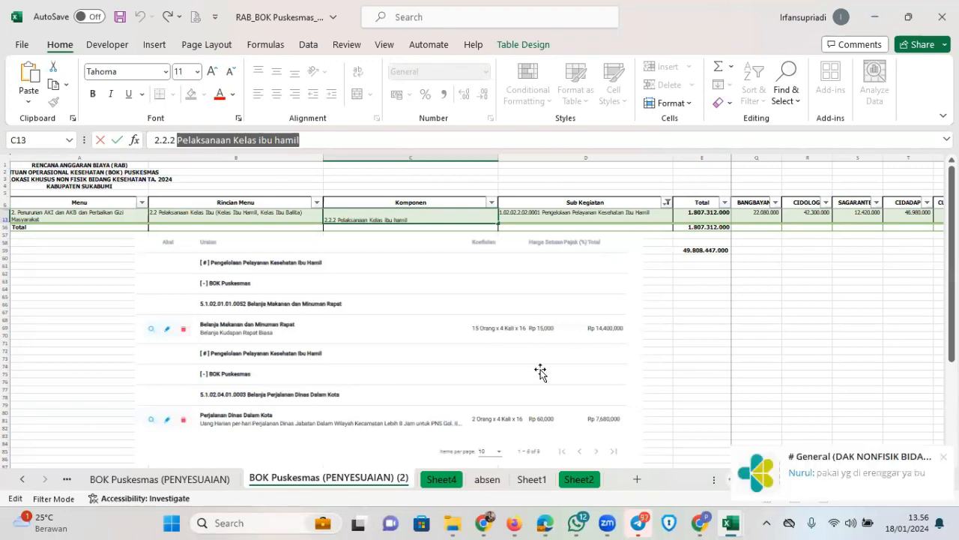
Enter the first two coefficients as 15 Orang and 4 Kali
left_click(545, 523)
left_click(449, 334)
type("15")
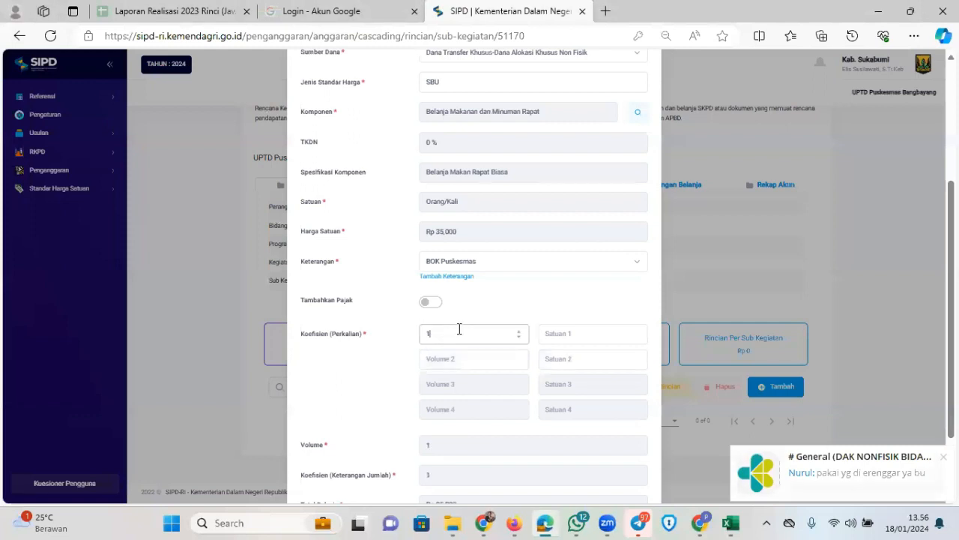
left_click(561, 335)
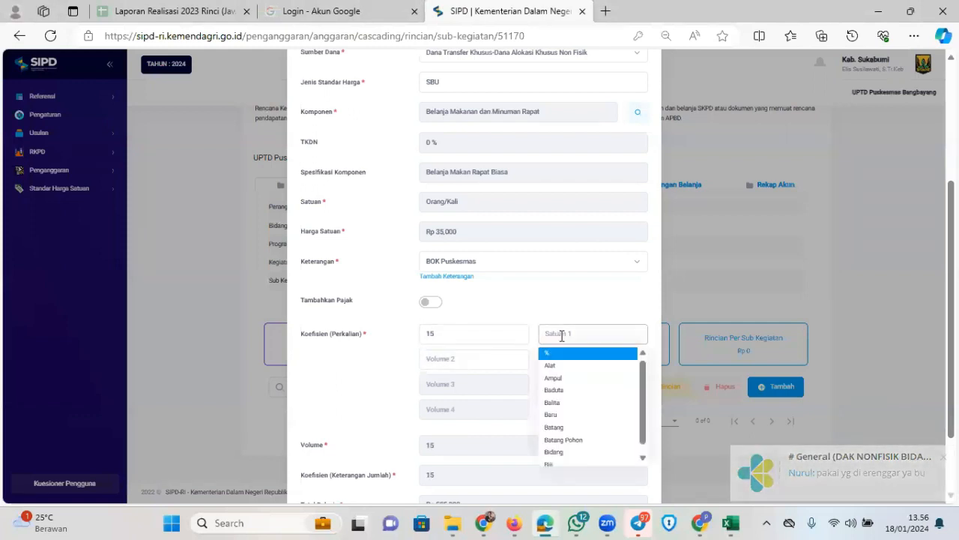
type("orang")
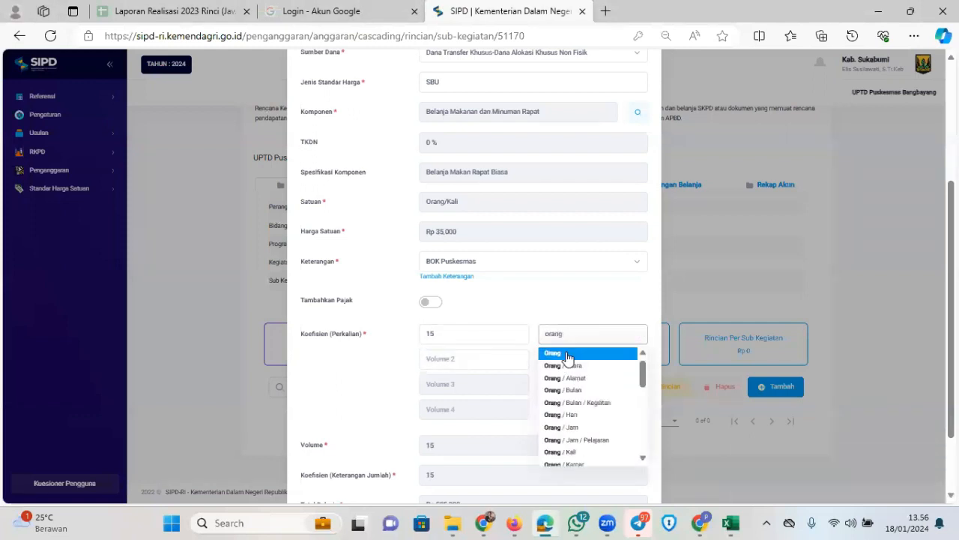
left_click(567, 354)
left_click(467, 359)
type("4")
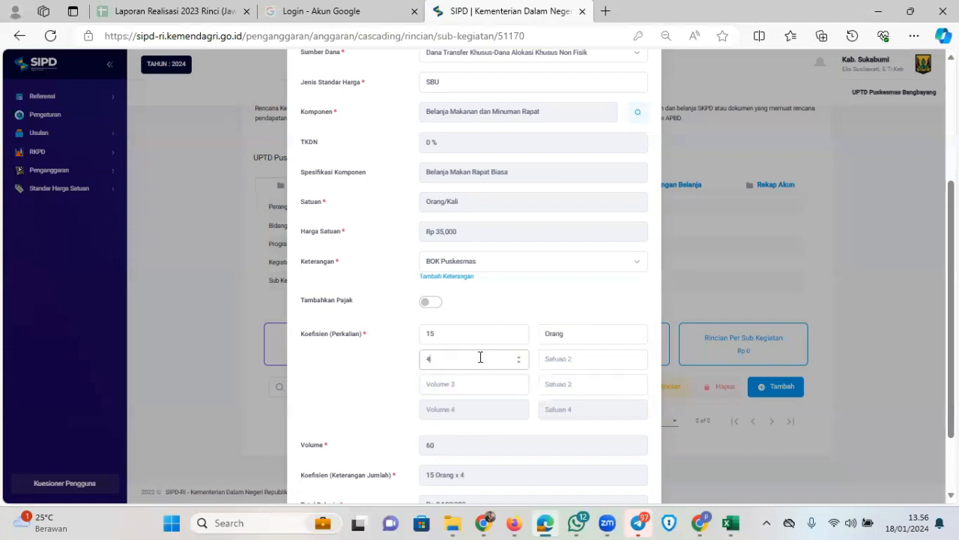
left_click(567, 358)
type("kali")
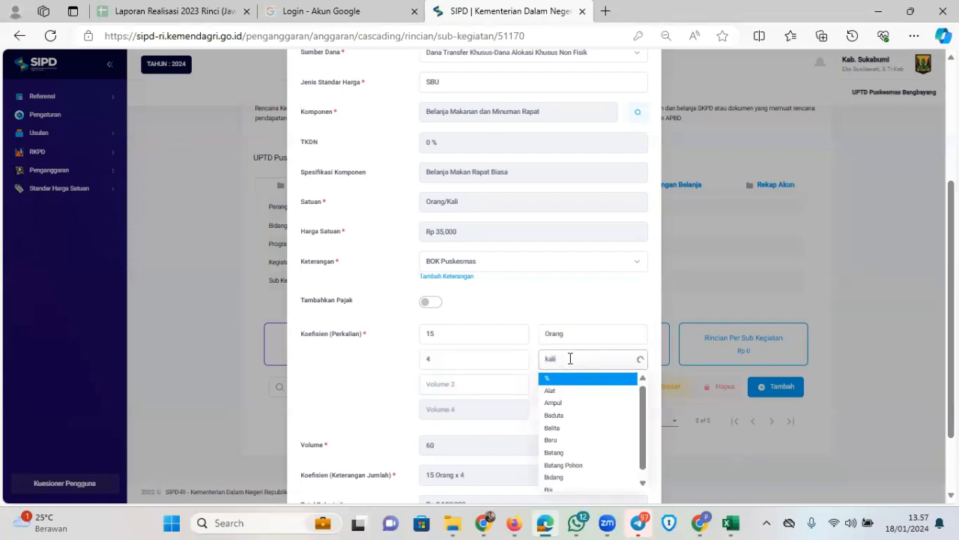
left_click(558, 377)
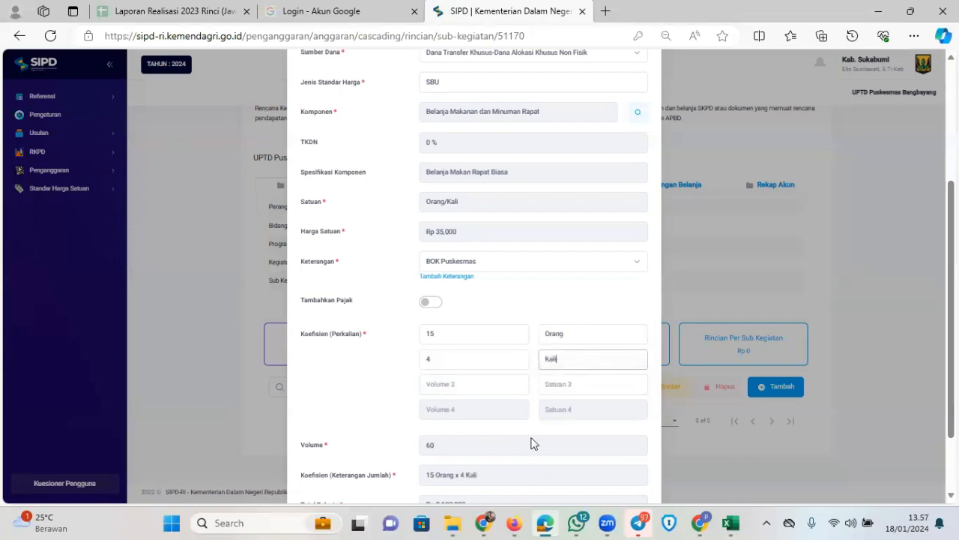
Add a third coefficient of 16 Lokasi, giving volume 960 and Rp 33,600,000
left_click(543, 522)
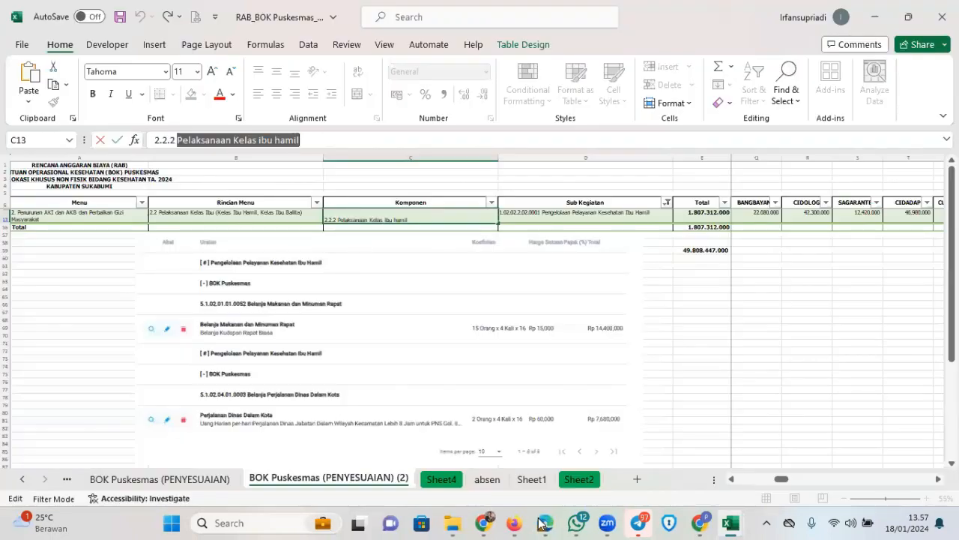
left_click(542, 522)
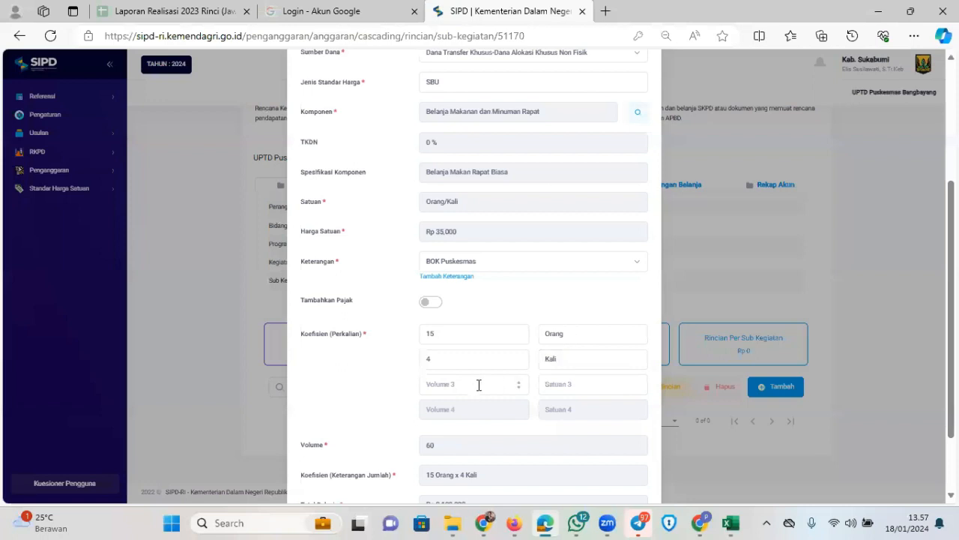
left_click(479, 385)
type("16")
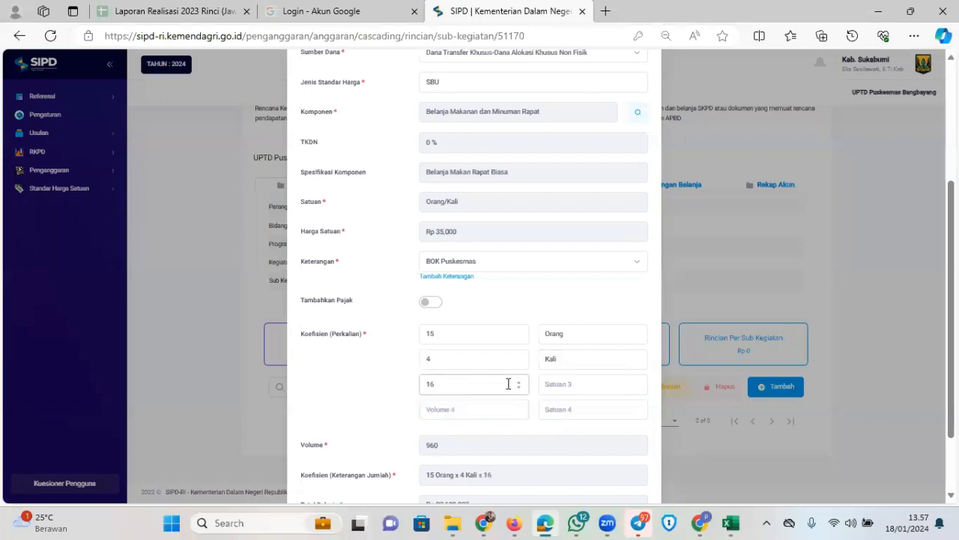
left_click(569, 384)
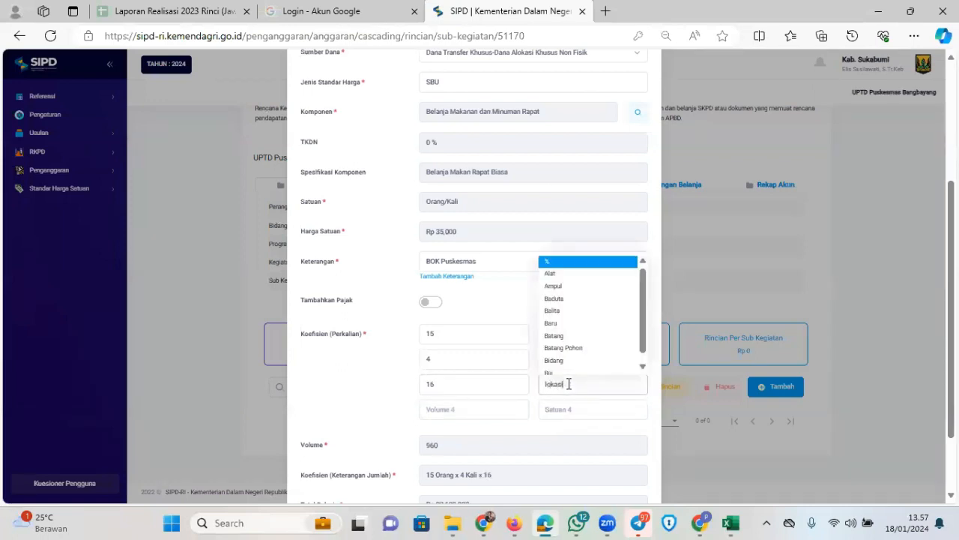
left_click(565, 403)
scroll(539, 360, "down", 1)
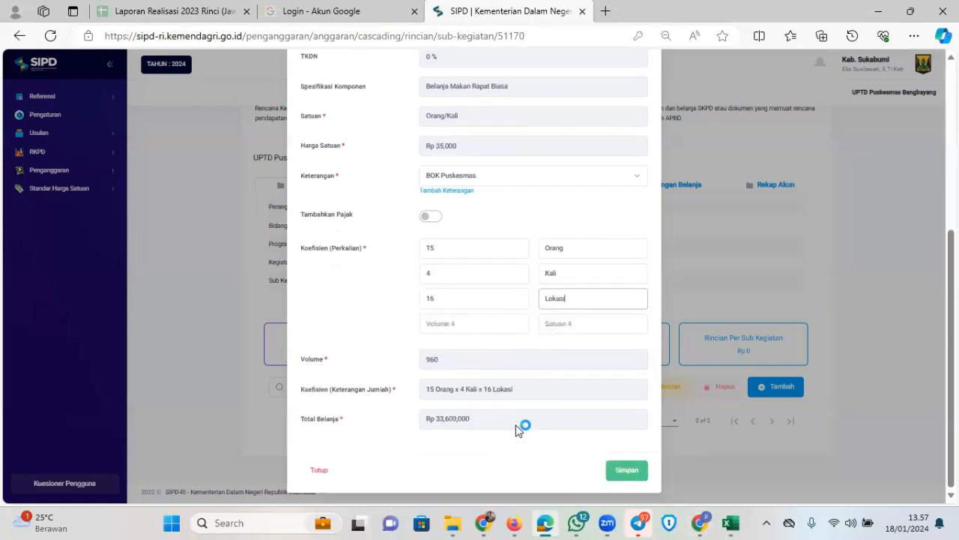
left_click(730, 522)
After comparing with the Excel RAB, delete the third coefficient volume 16
left_click(887, 477)
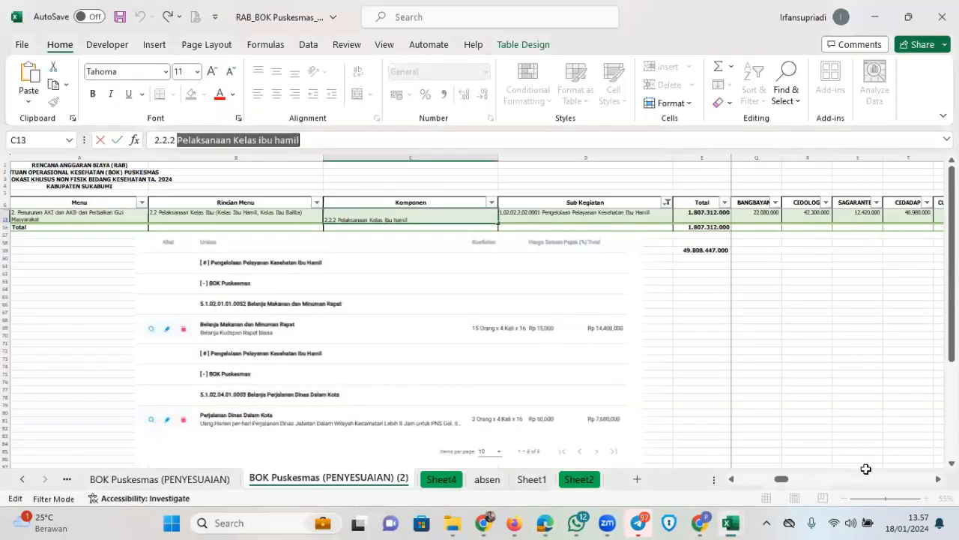
left_click(545, 526)
left_click(546, 528)
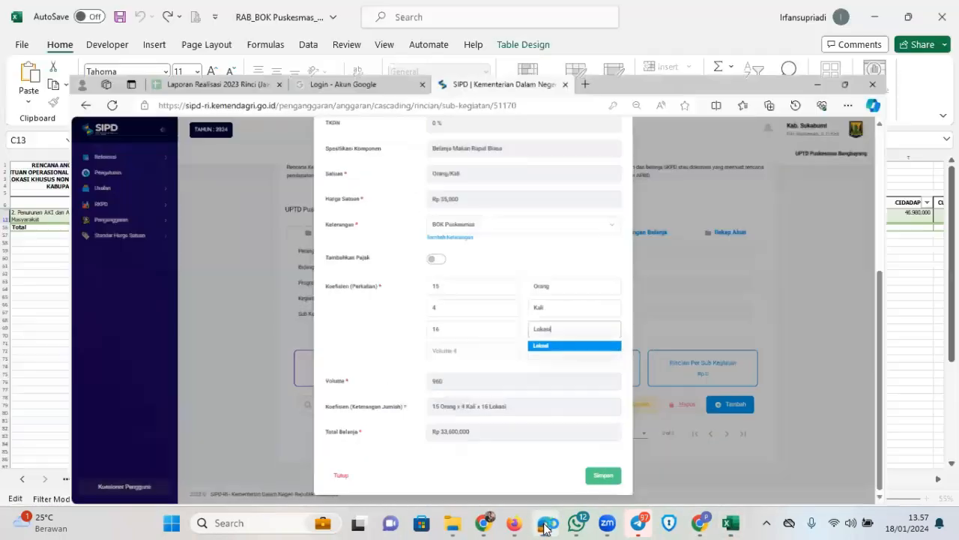
left_click(544, 524)
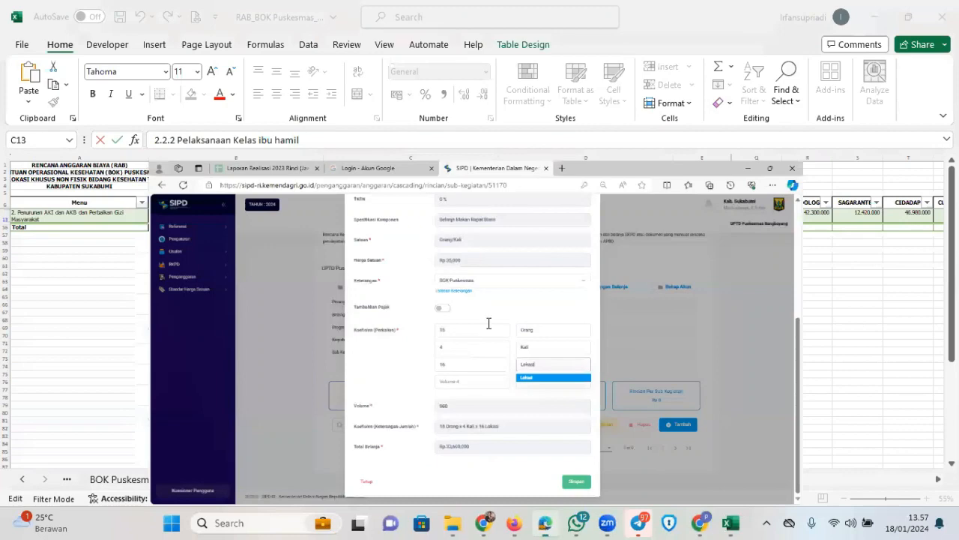
key("shift+Tab")
key("BackSpace")
Clear the Lokasi unit, leaving 15 Orang × 4 Kali at volume 60, Rp 2,100,000
left_click(572, 298)
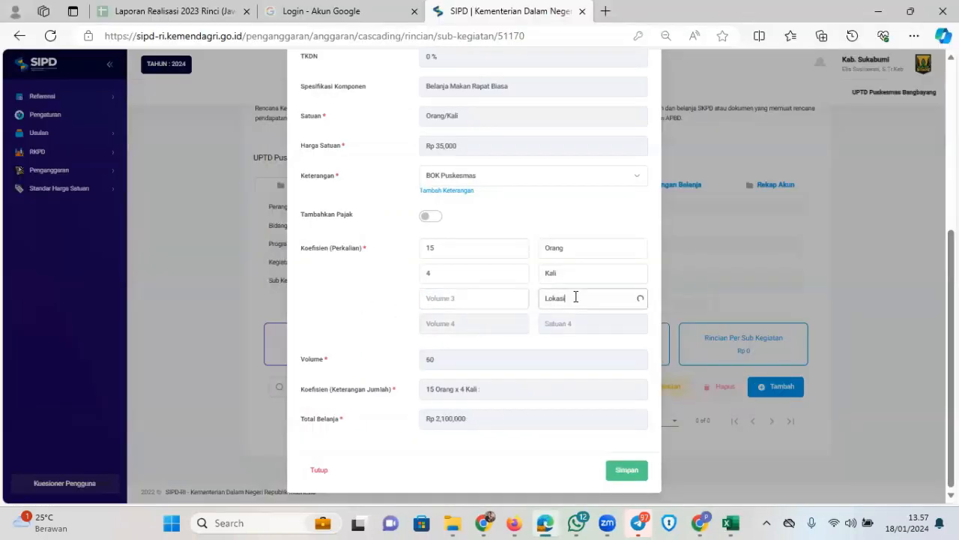
left_click(544, 526)
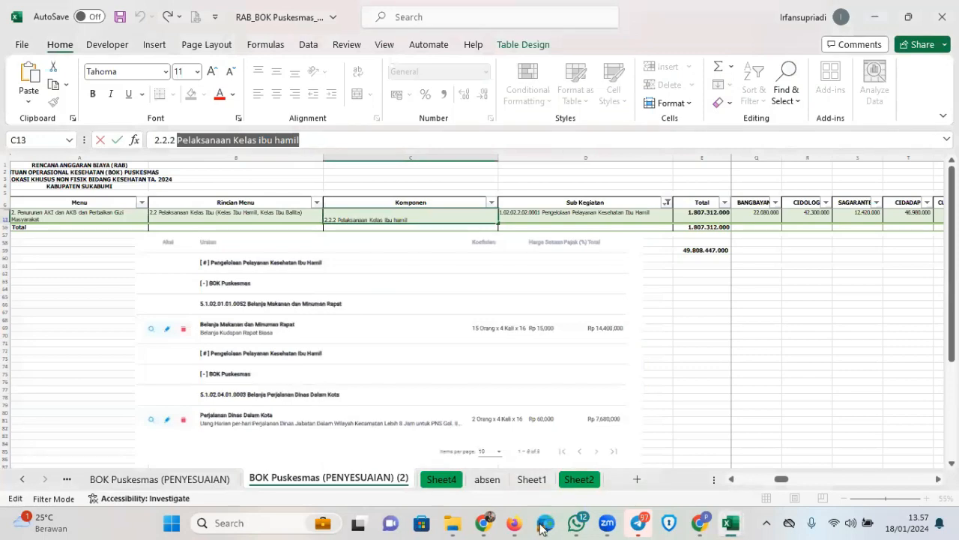
left_click(544, 526)
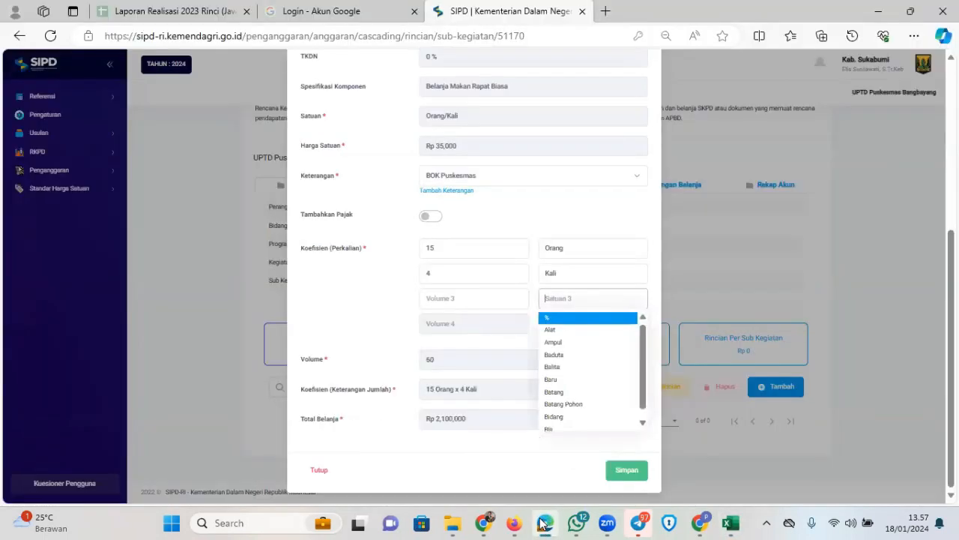
left_click(544, 527)
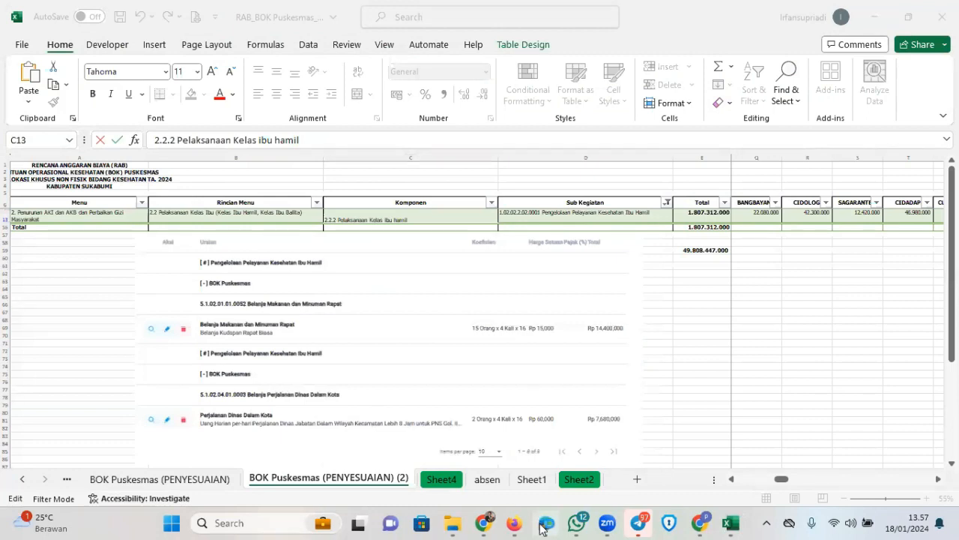
left_click(544, 526)
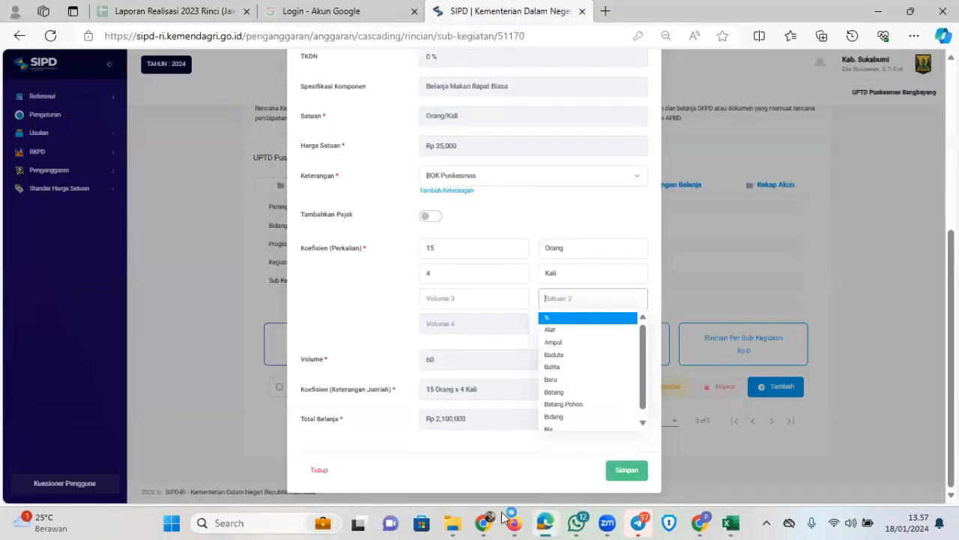
left_click(551, 232)
scroll(531, 261, "up", 3)
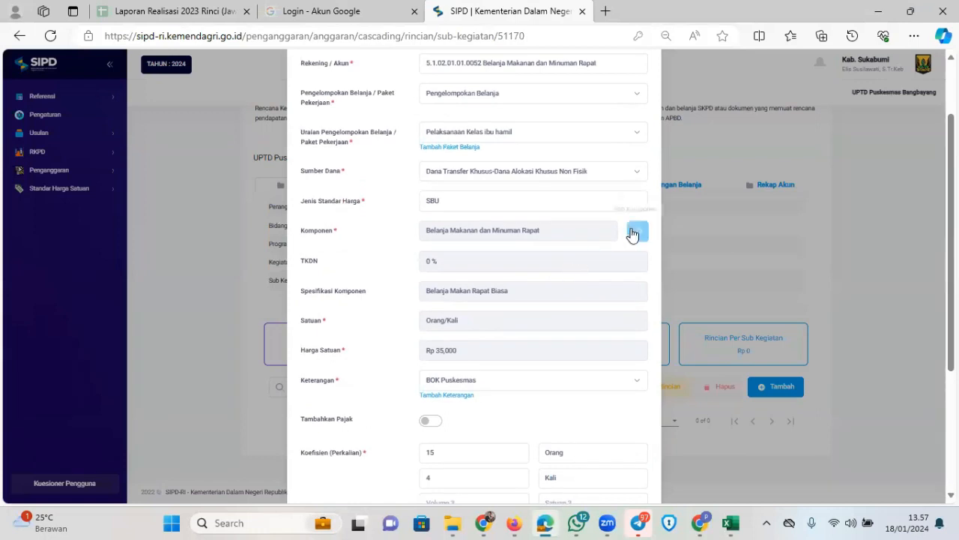
Change the component to Belanja Kudapan Rapat Biasa by searching 'kuda'
left_click(632, 233)
left_click(442, 116)
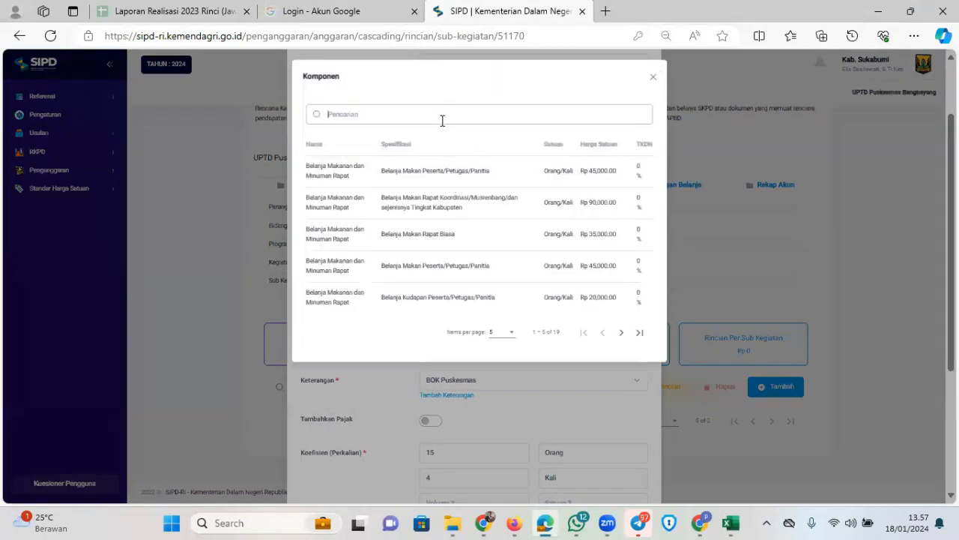
type("kudapan")
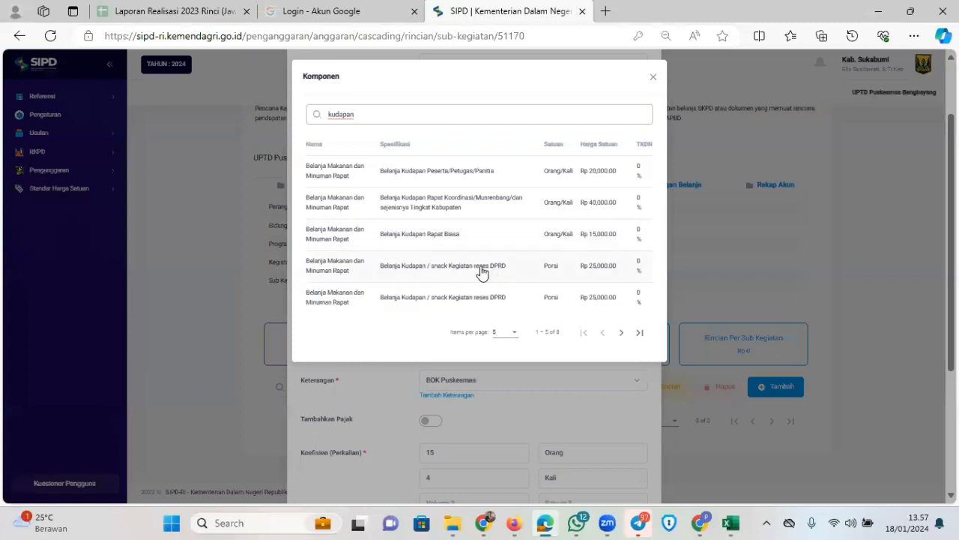
left_click(478, 239)
scroll(514, 314, "down", 5)
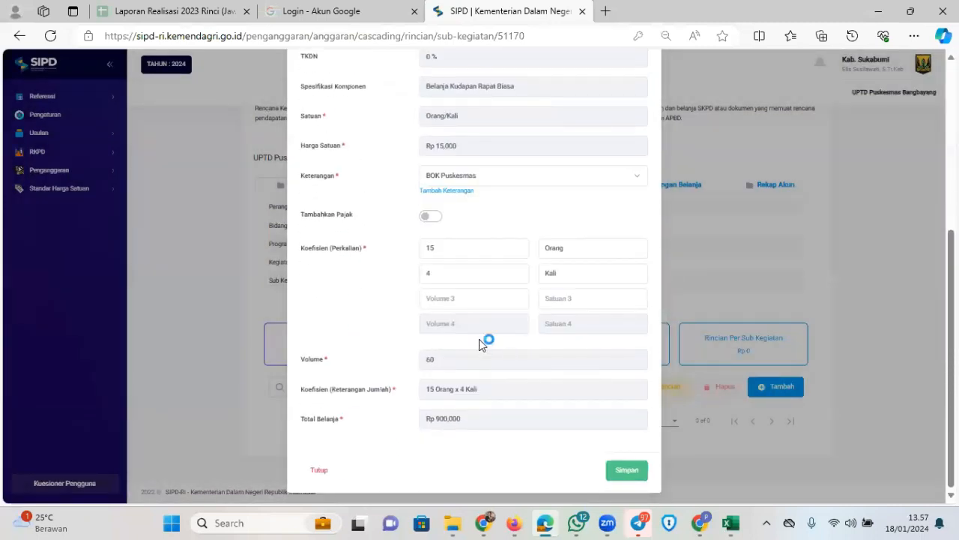
Add a third coefficient of 16 Lokasi and save the item totalling Rp 14,400,000
left_click(460, 297)
type("16")
left_click(578, 298)
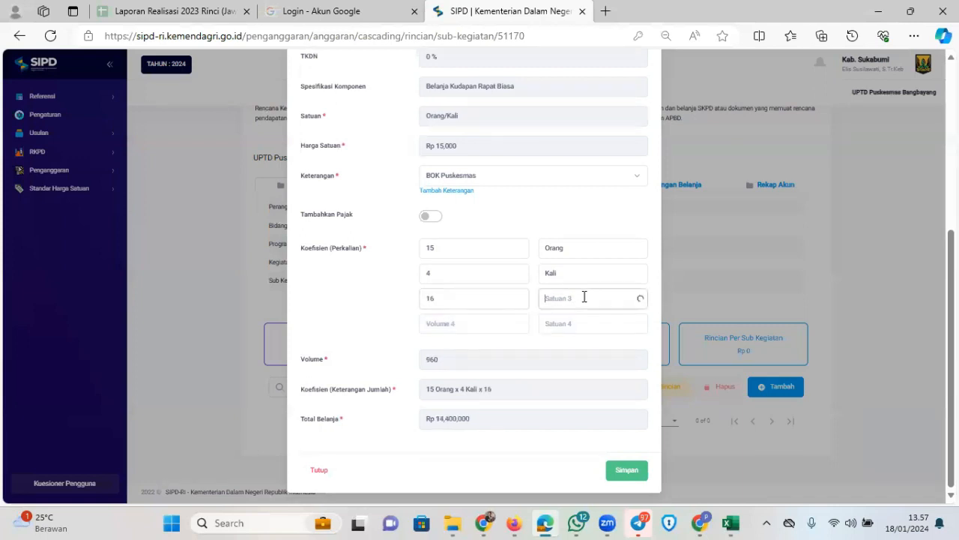
type("lokasi")
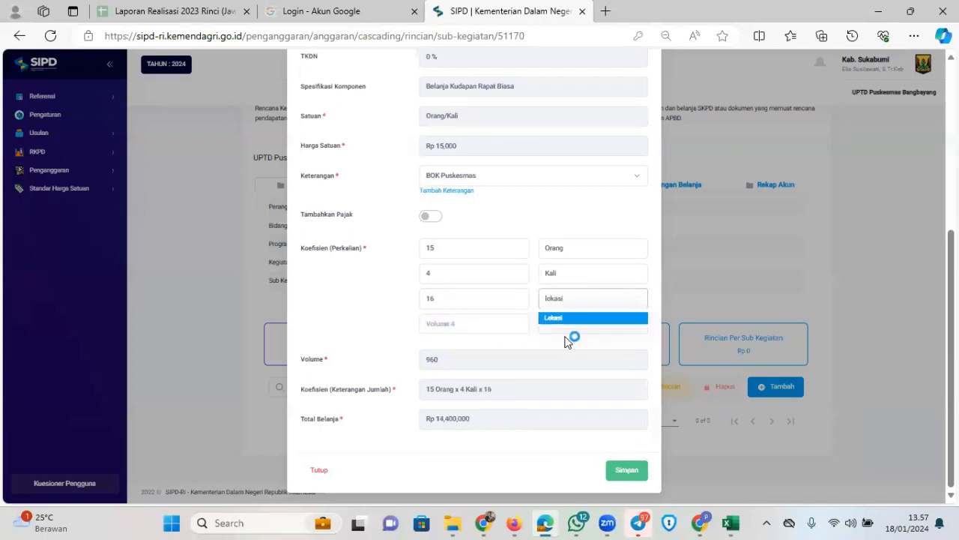
left_click(572, 322)
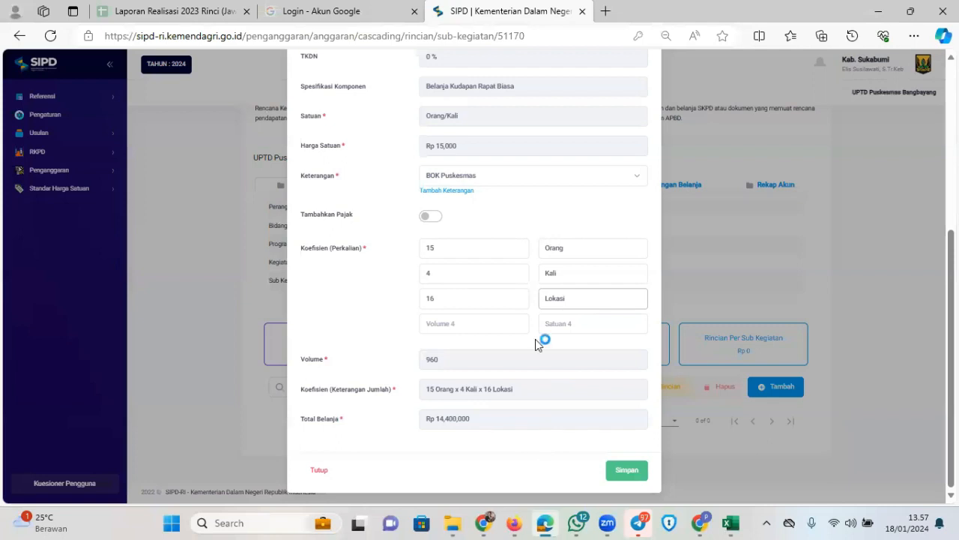
key("Return")
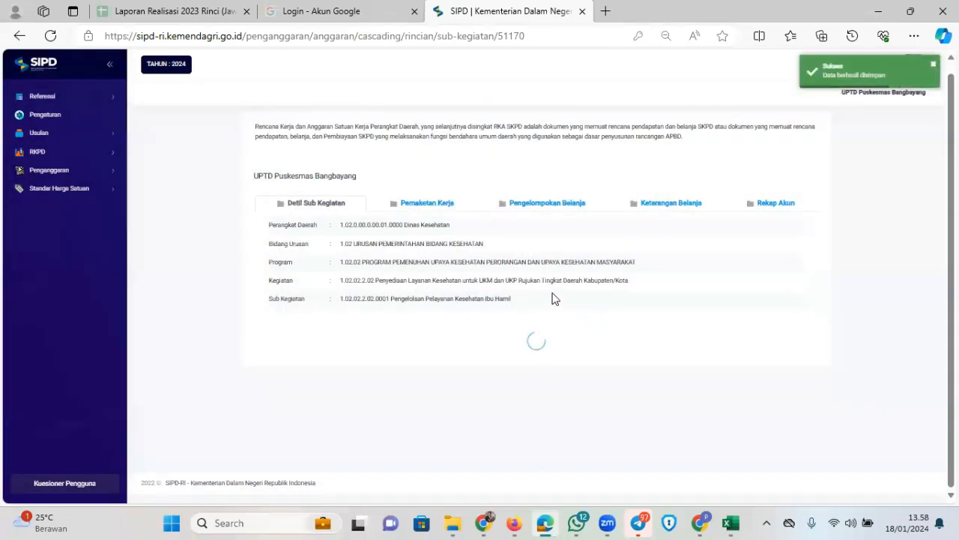
scroll(585, 285, "down", 2)
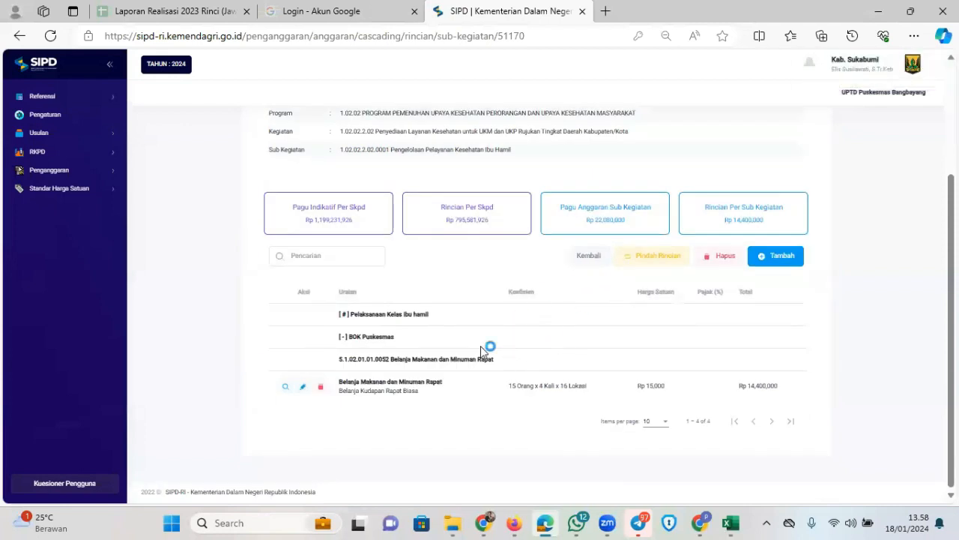
Start a new Belanja Barang Jasa dan Modal line using account Belanja Perjalanan Dinas Dalam Kota
left_click(779, 257)
left_click(774, 254)
left_click(514, 124)
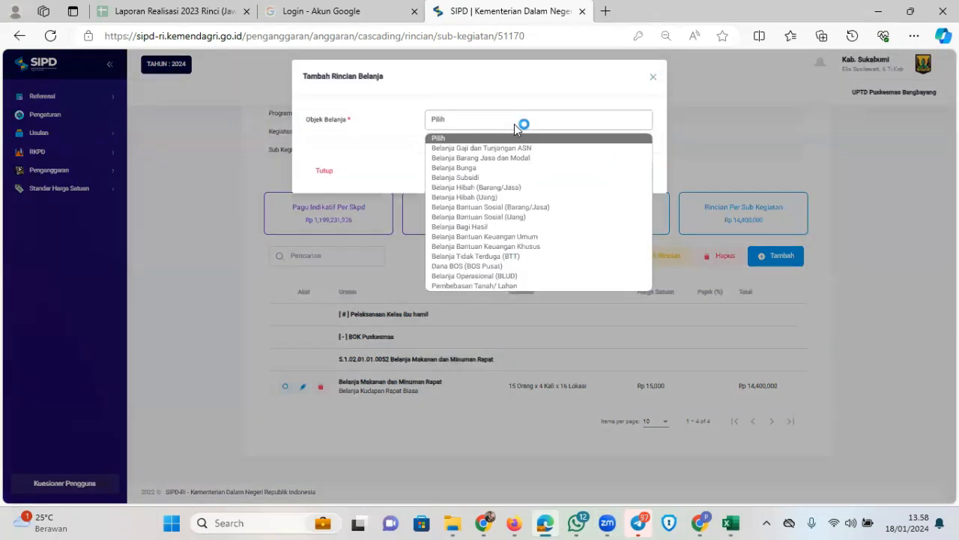
left_click(516, 154)
left_click(498, 149)
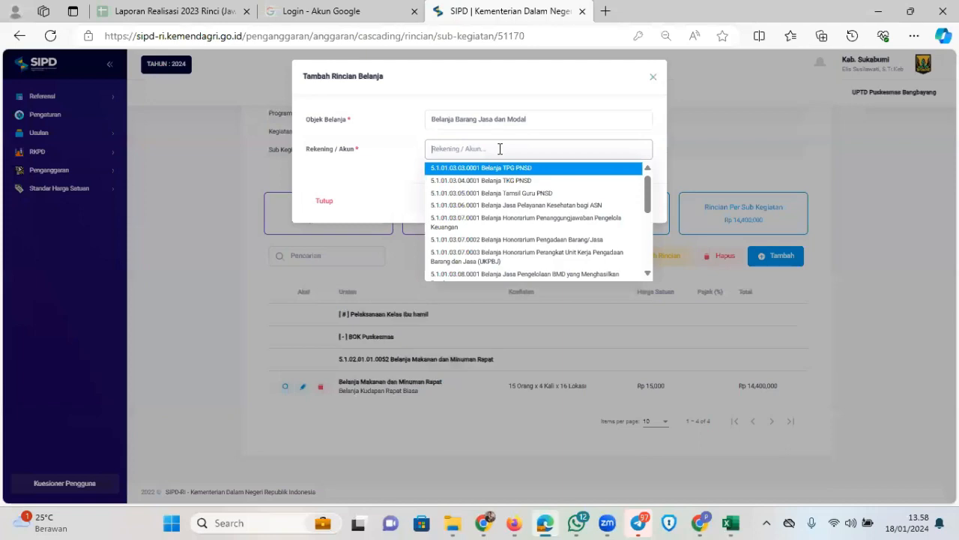
left_click(547, 524)
left_click(548, 527)
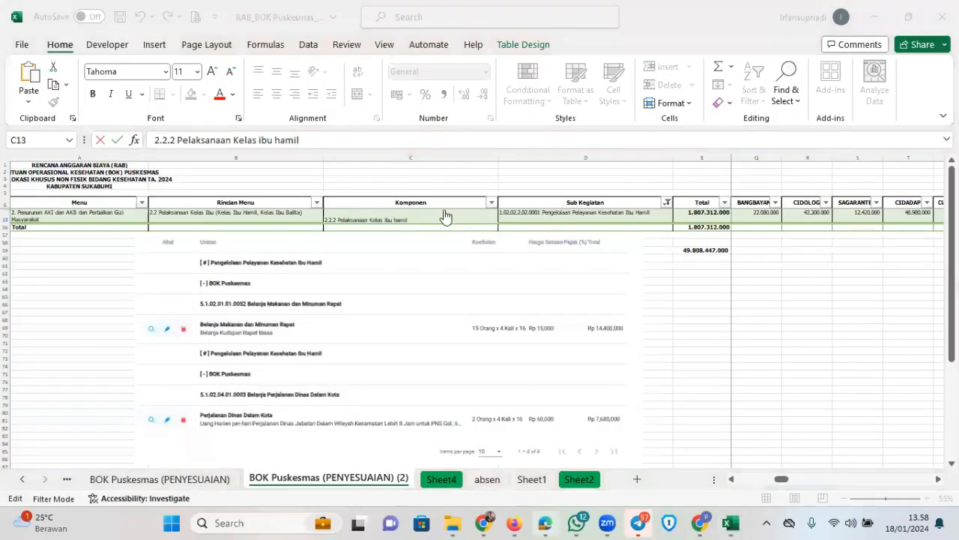
type("dalam kota")
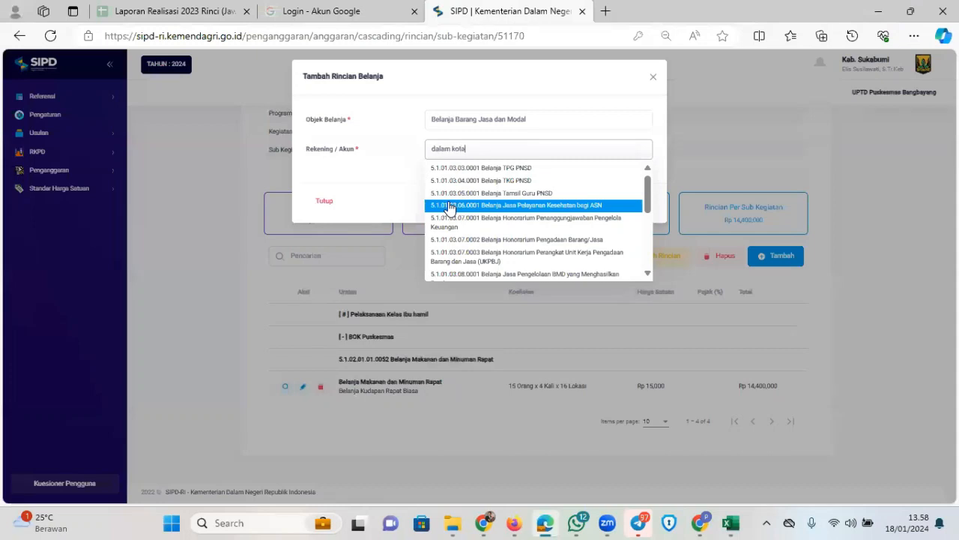
left_click(547, 167)
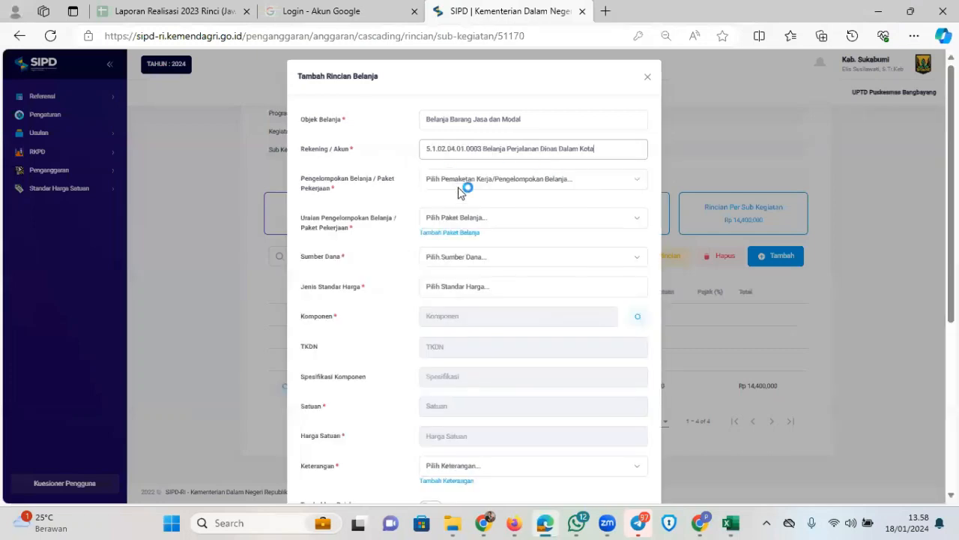
Set package Pelaksanaan Kelas ibu hamil, Dana Alokasi Khusus Non Fisik funding, and SBU price standard
left_click(556, 180)
left_click(490, 217)
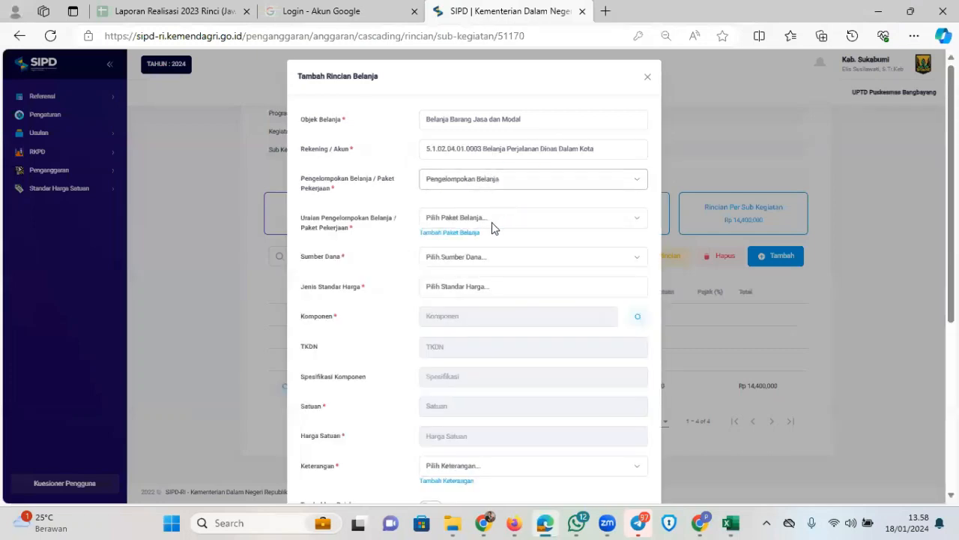
left_click(502, 223)
left_click(497, 286)
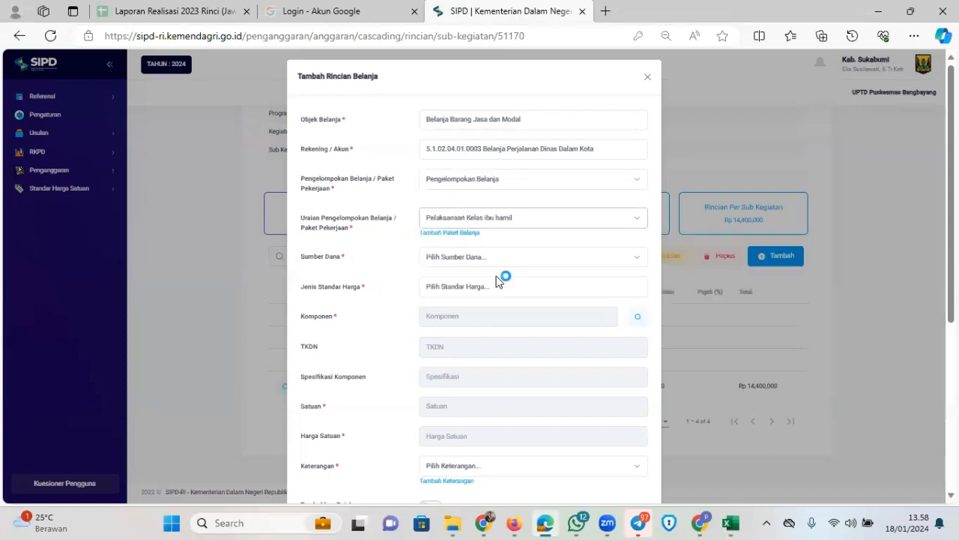
left_click(526, 257)
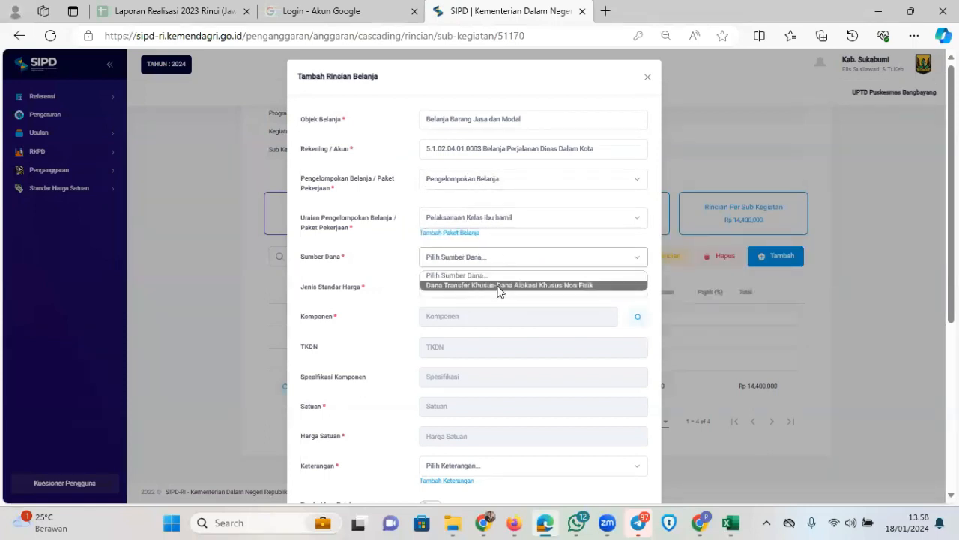
left_click(497, 288)
left_click(480, 292)
left_click(457, 327)
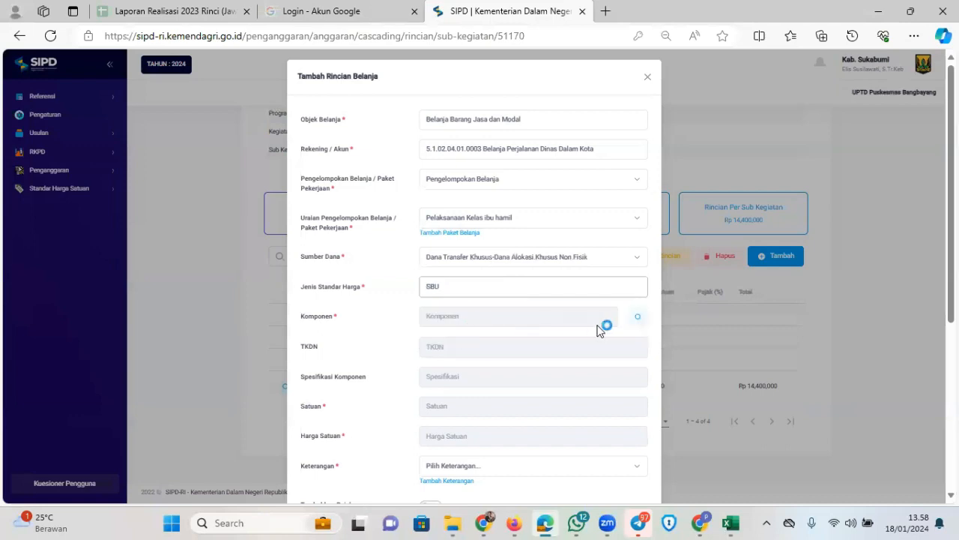
left_click(637, 317)
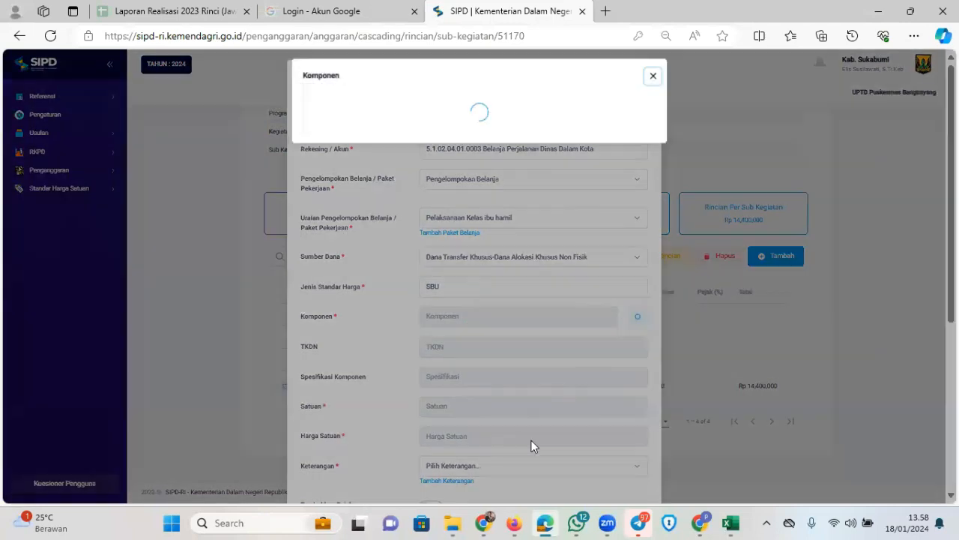
Search components for 'keca' and pick the Rp 60,000 Uang Harian for Gol. III/b and below
left_click(549, 524)
left_click(549, 523)
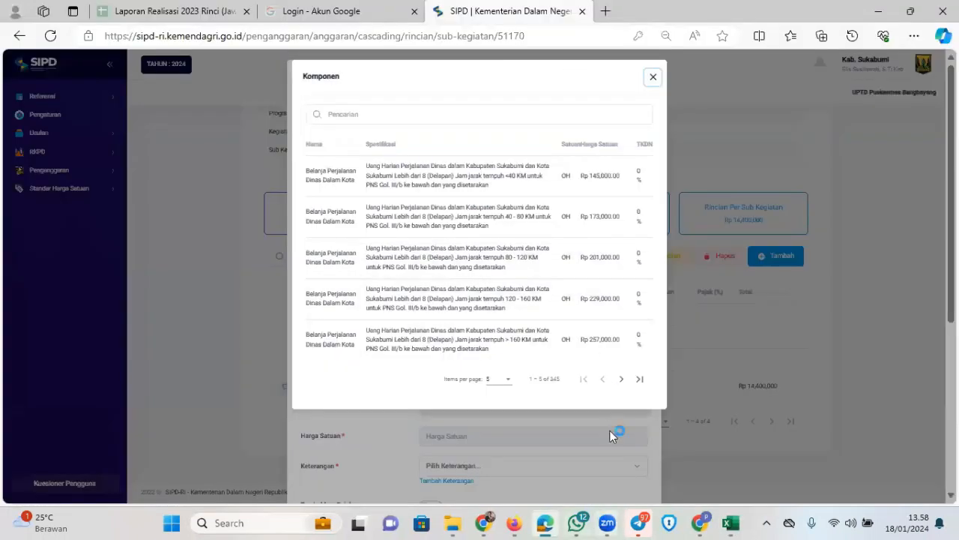
left_click(621, 379)
left_click(621, 380)
left_click(621, 379)
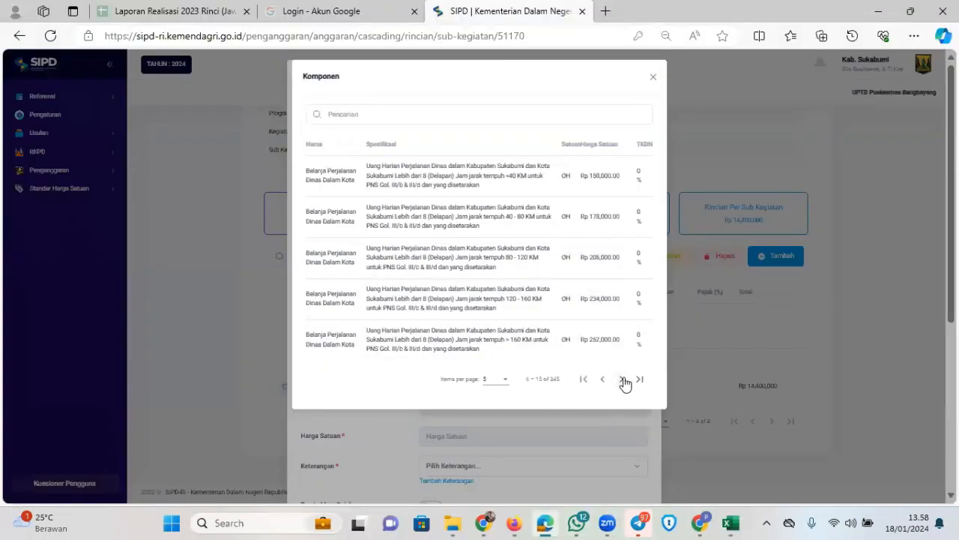
left_click(621, 379)
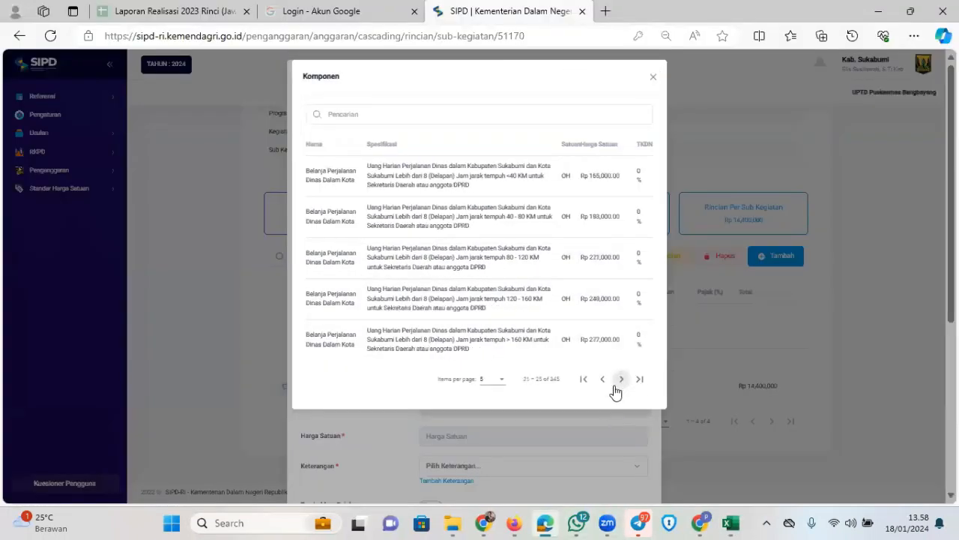
left_click(416, 118)
type("bok")
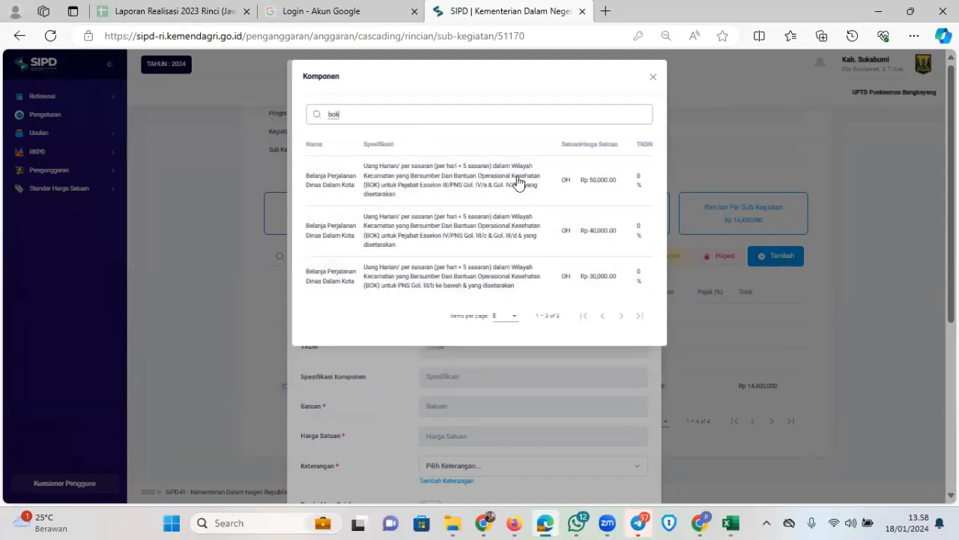
key("ctrl+a")
type("keca")
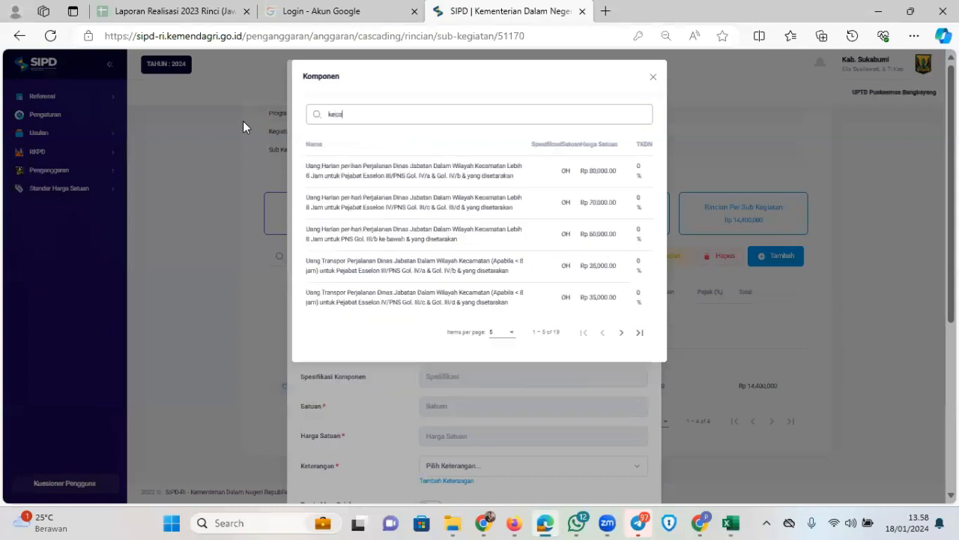
left_click(494, 240)
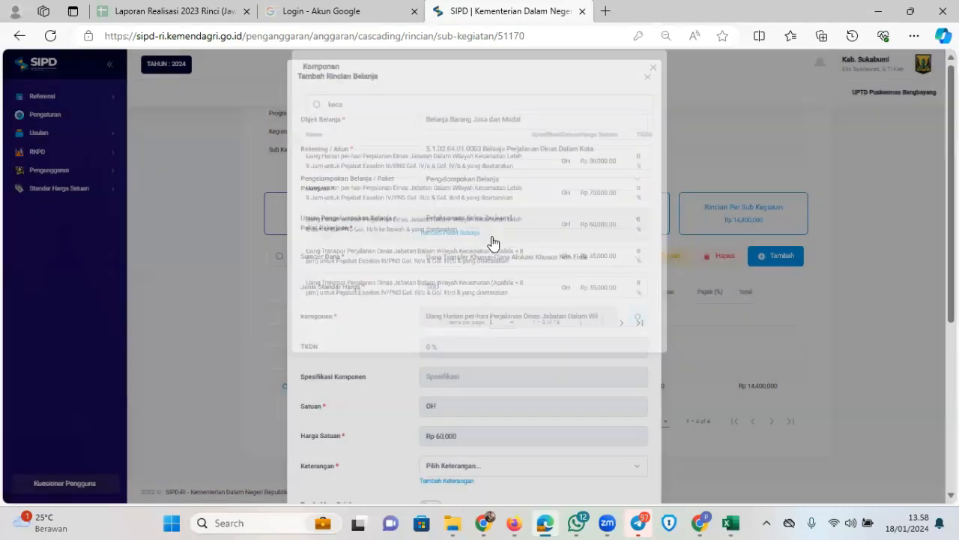
scroll(533, 302, "down", 3)
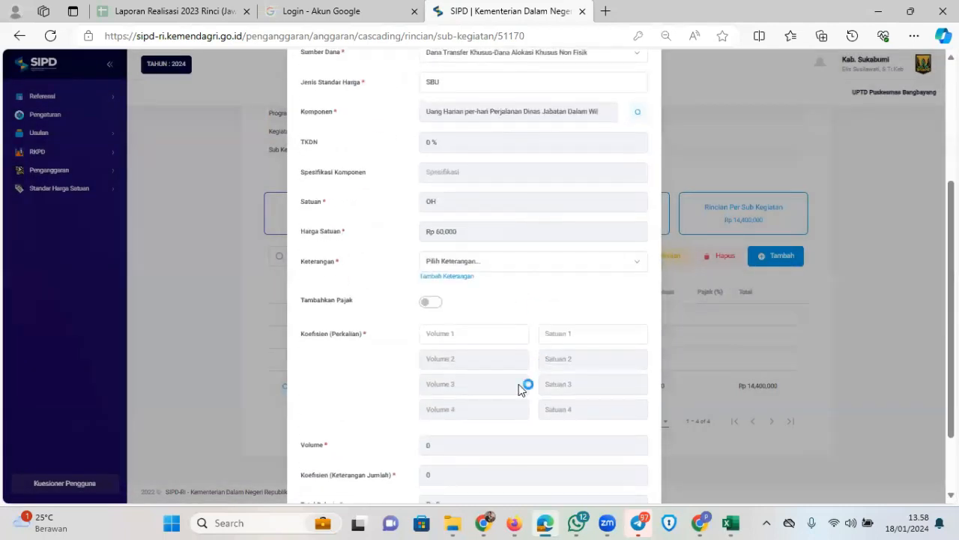
Set the item's Keterangan to BOK Puskesmas after checking the Excel RAB
left_click(546, 520)
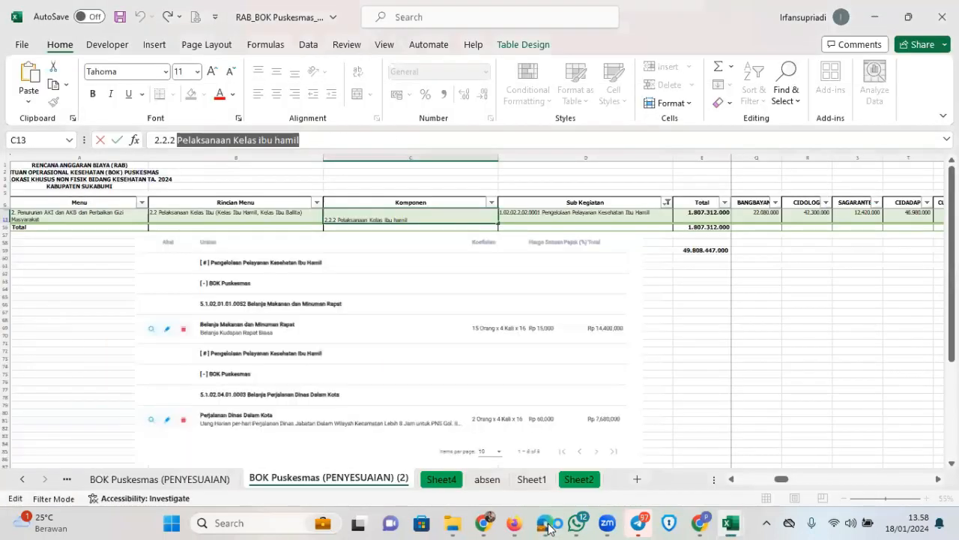
left_click(548, 523)
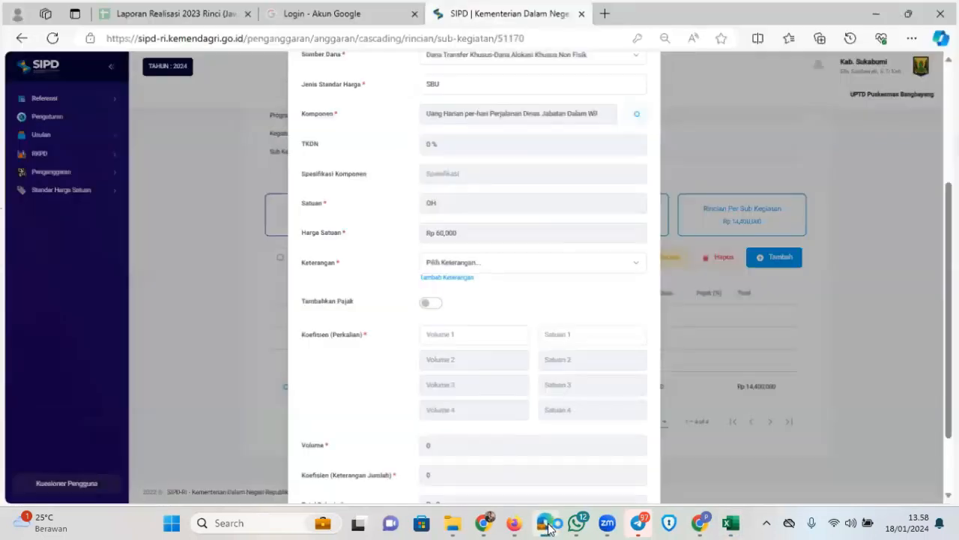
left_click(548, 524)
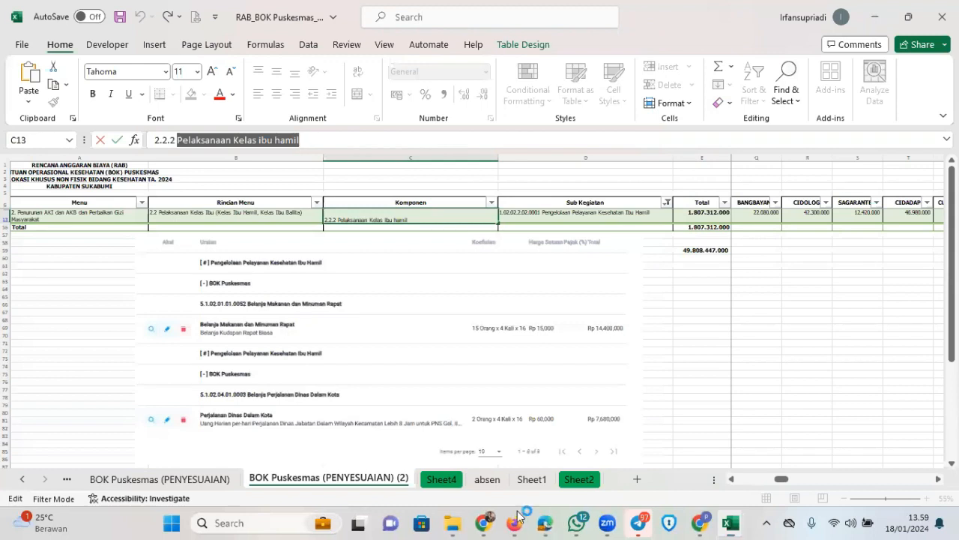
left_click(548, 524)
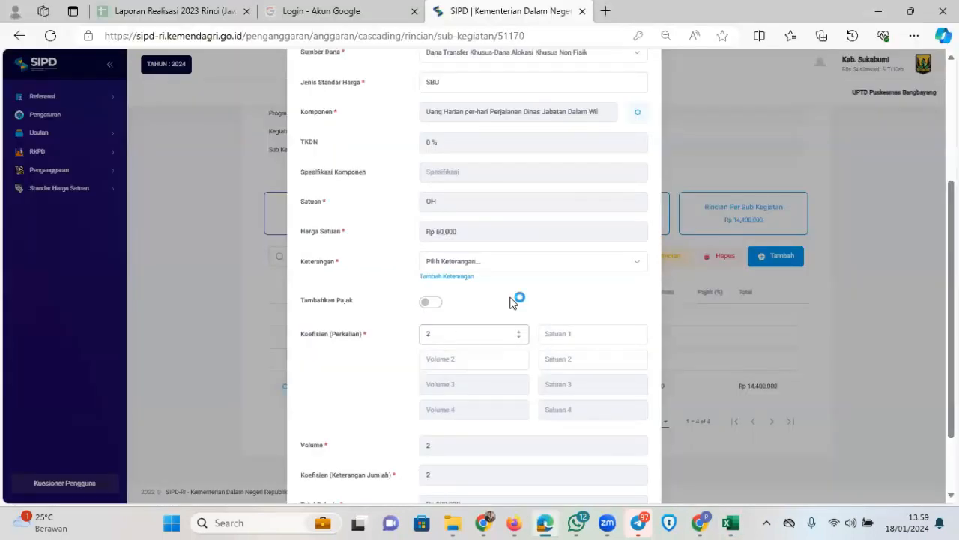
left_click(523, 262)
left_click(486, 286)
Enter the first two coefficients as 2 Orang and 4 Kali
left_click(457, 335)
left_click(574, 336)
type("orang")
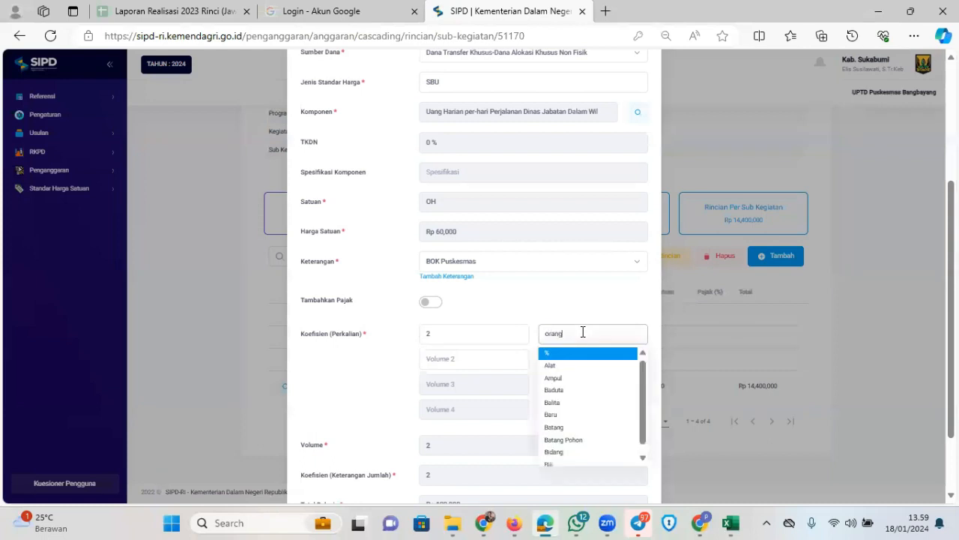
left_click(467, 358)
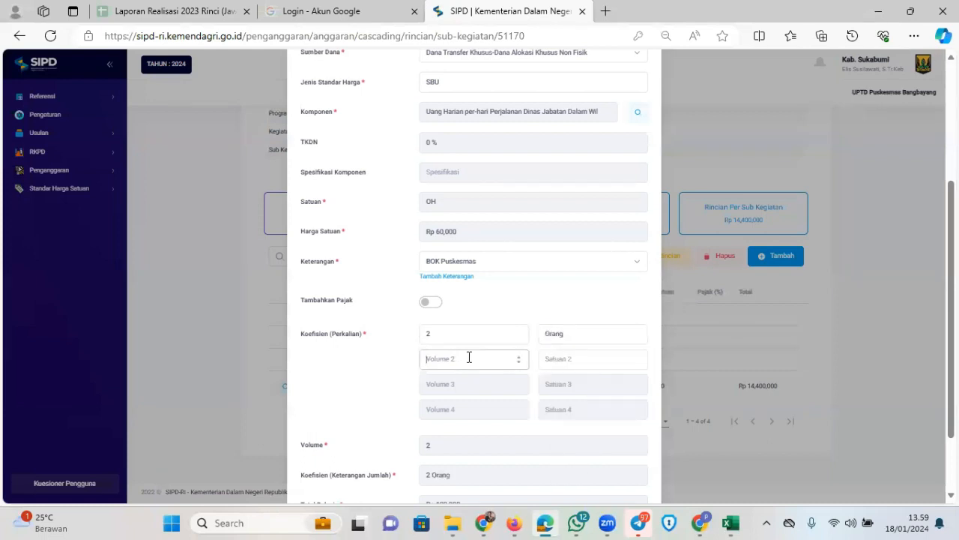
type("4")
left_click(569, 362)
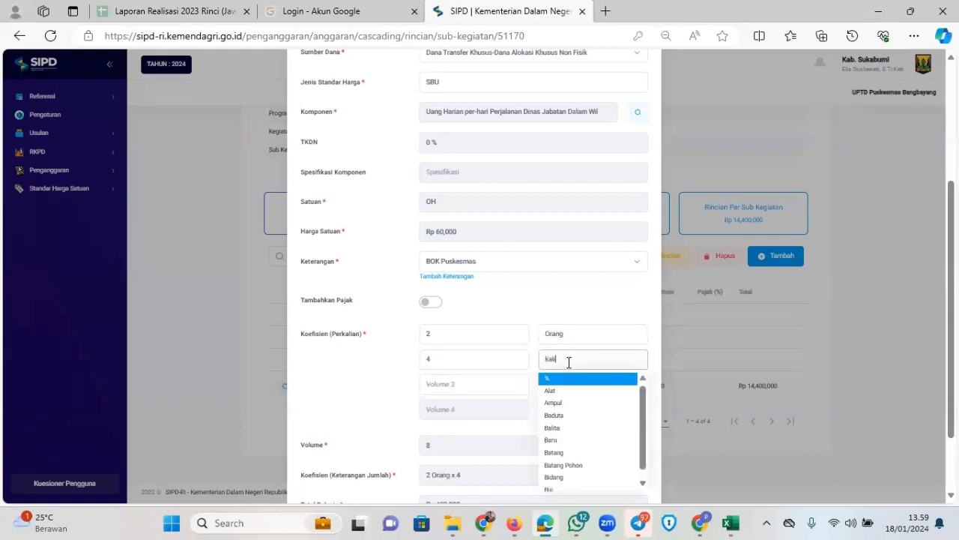
type("kali")
left_click(568, 388)
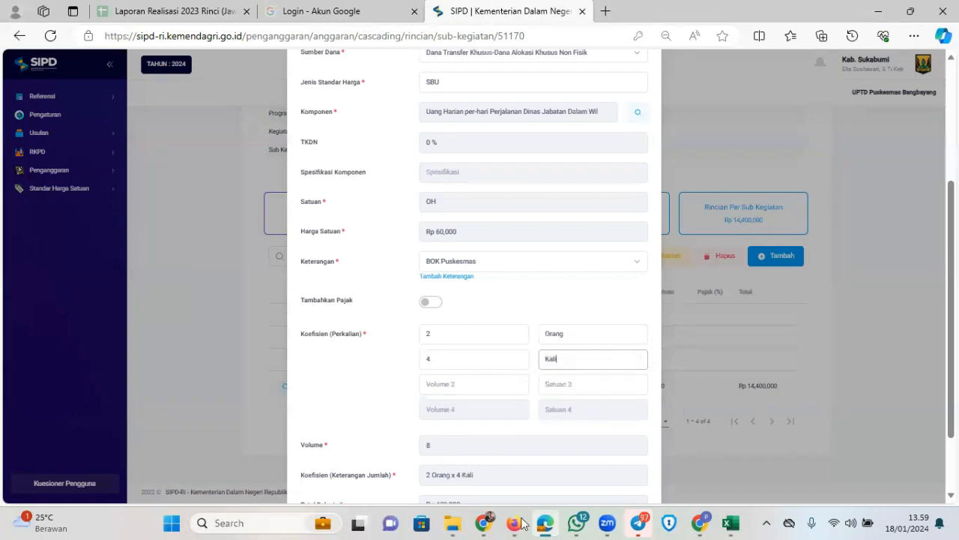
Add the third coefficient 16 Lokasi and save the item at Rp 7,680,000
left_click(548, 523)
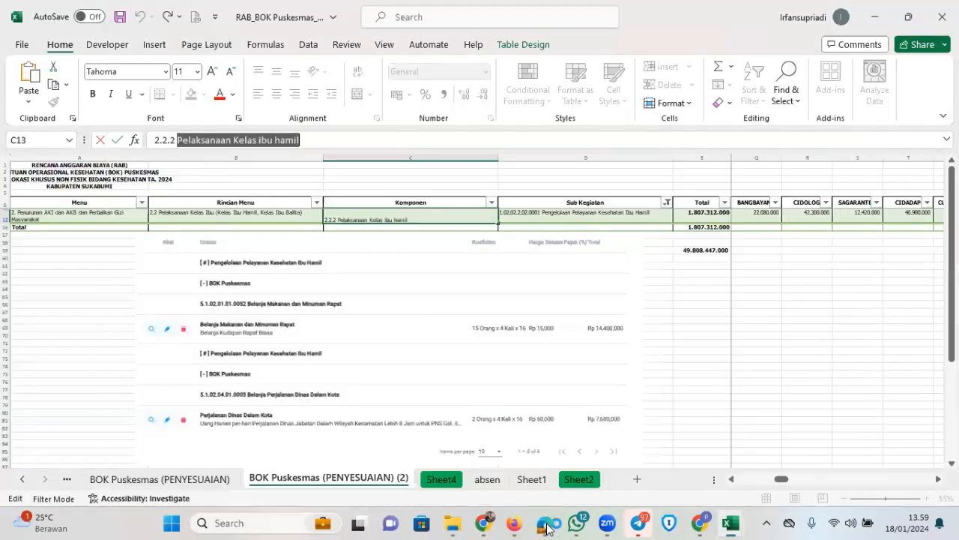
left_click(461, 384)
type("16")
left_click(567, 388)
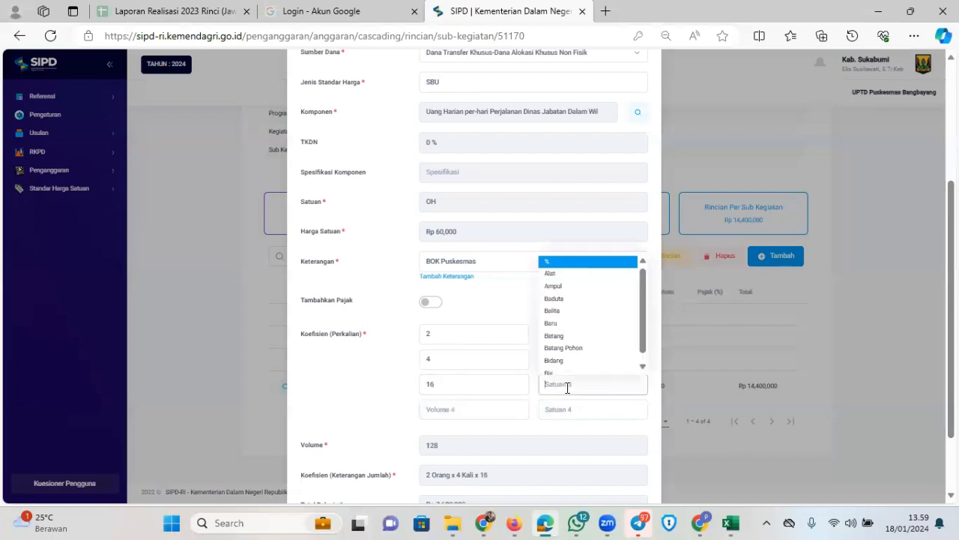
type("lokasi")
left_click(571, 407)
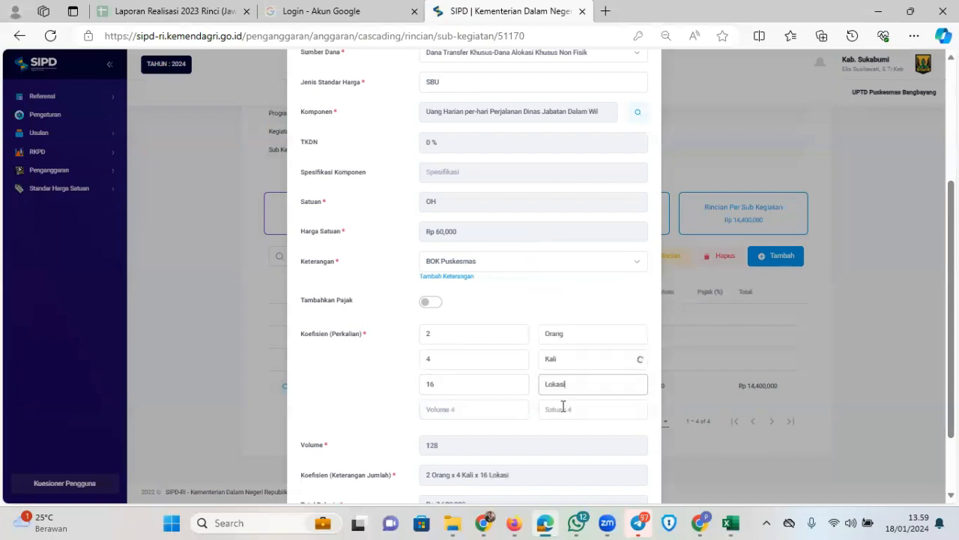
scroll(548, 377, "down", 1)
left_click(627, 470)
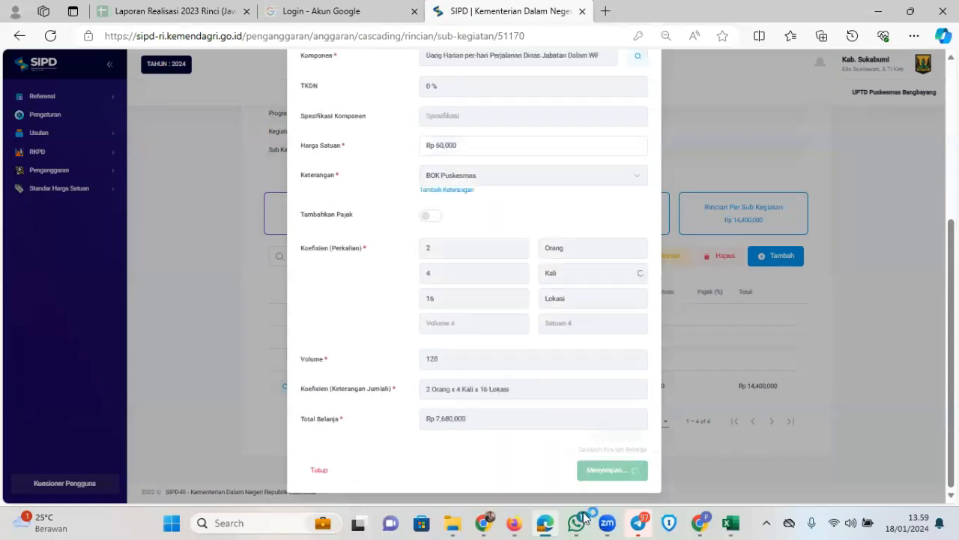
left_click(549, 525)
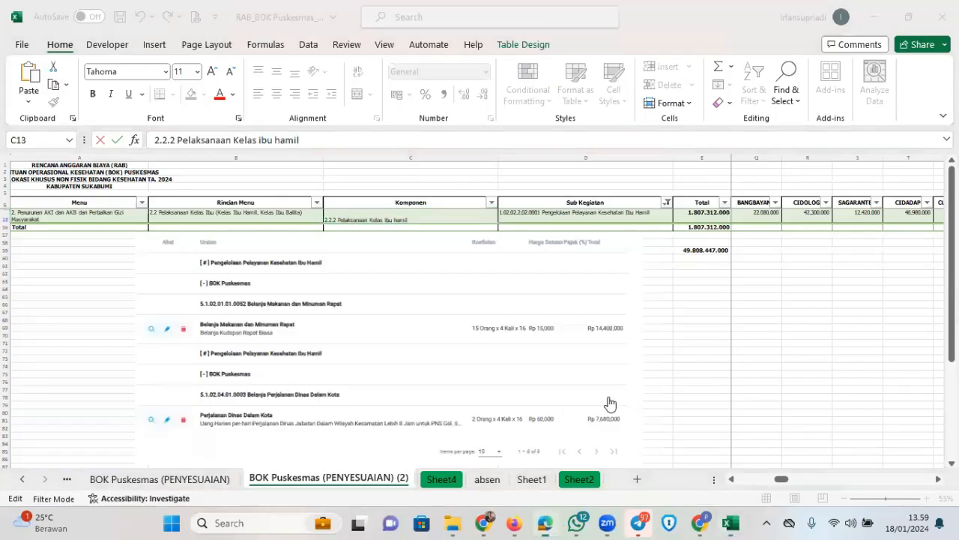
key("alt+Tab")
scroll(626, 352, "down", 1)
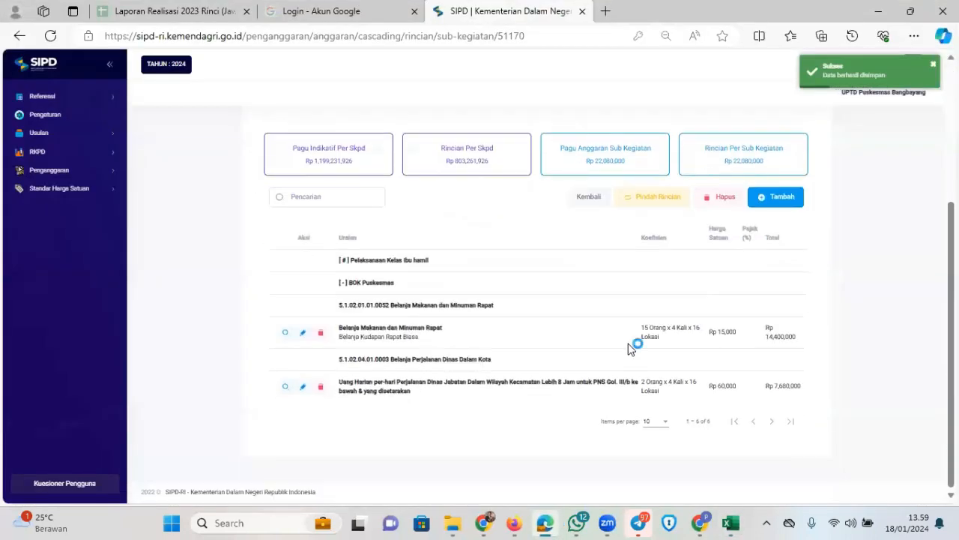
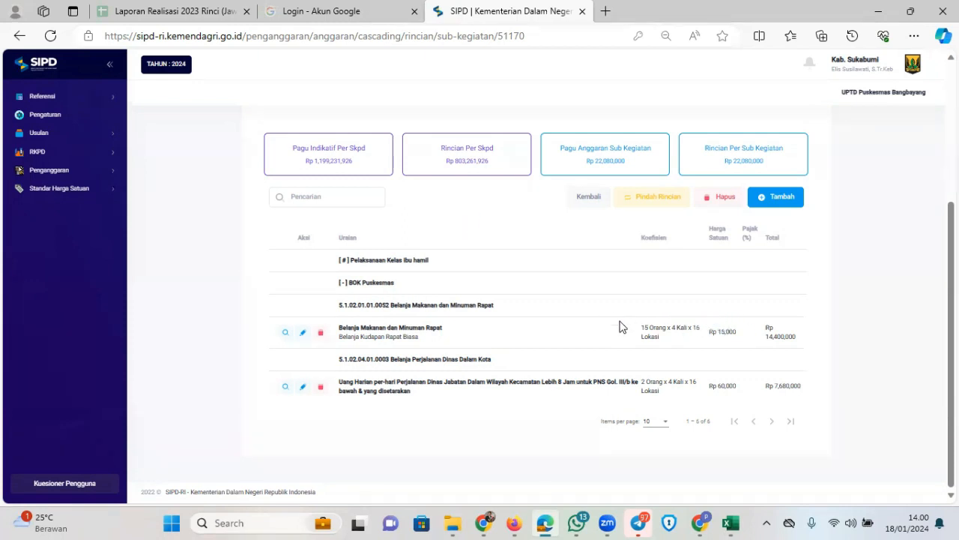
Scroll to the top of the Sub Kegiatan Belanja list for UPTD Puskesmas Bangbayang
scroll(553, 300, "up", 2)
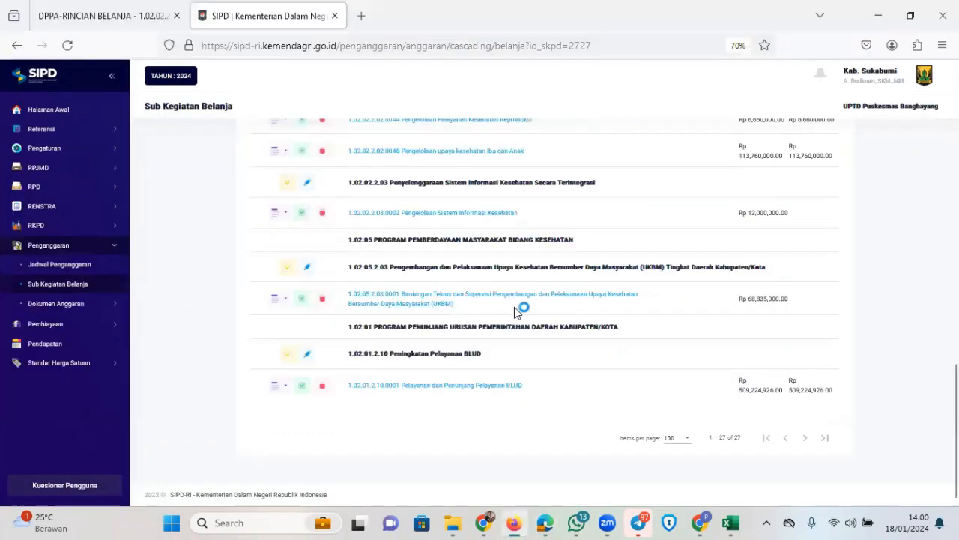
scroll(524, 304, "up", 10)
scroll(502, 259, "up", 5)
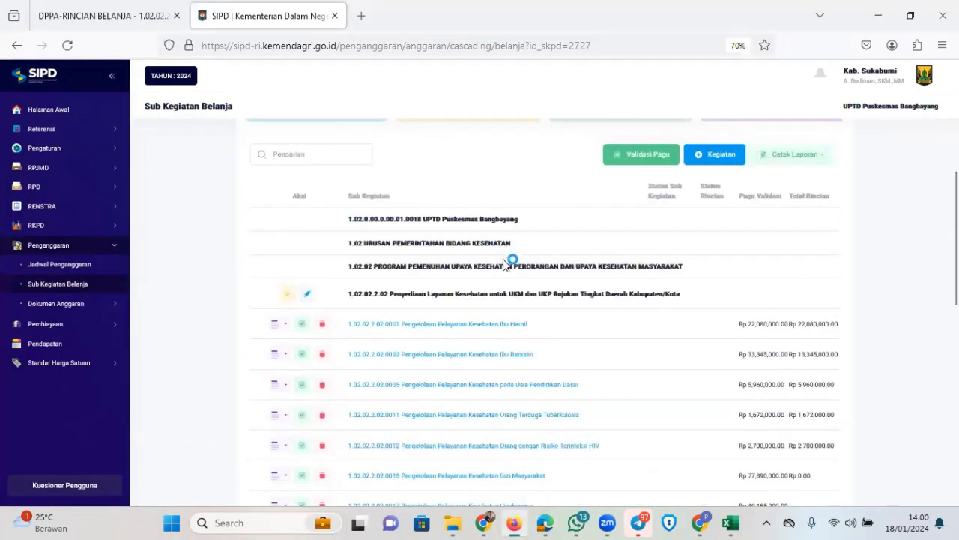
scroll(525, 278, "down", 5)
scroll(538, 285, "down", 1)
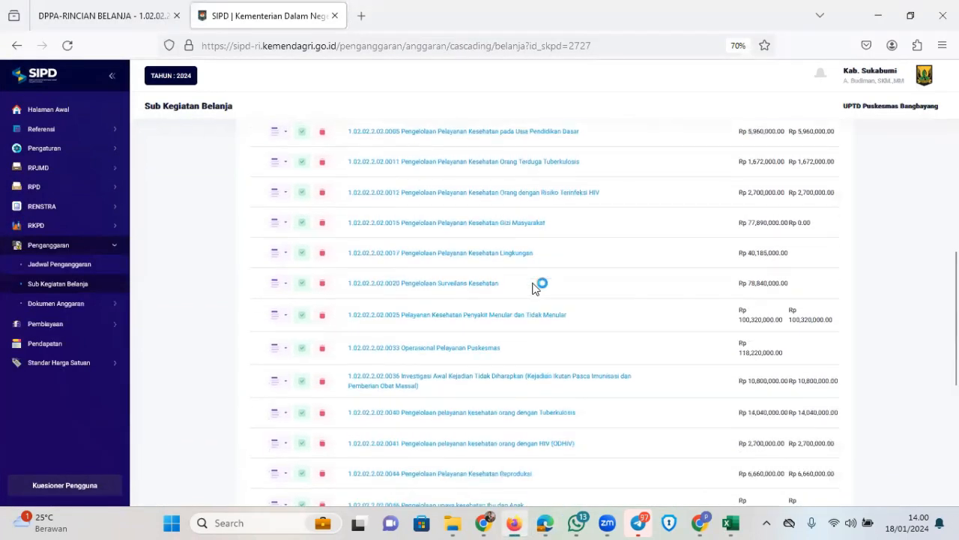
scroll(487, 281, "up", 1)
scroll(485, 254, "up", 3)
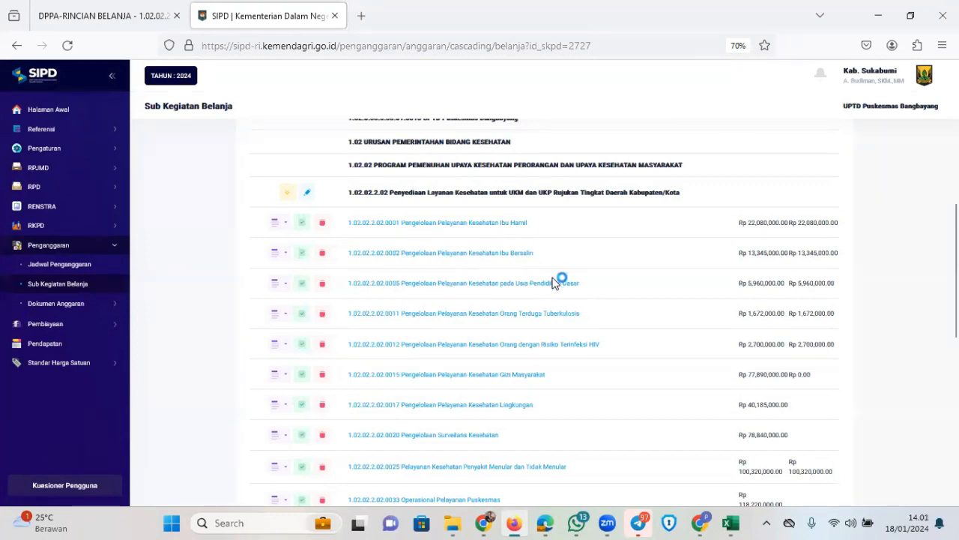
scroll(555, 300, "down", 3)
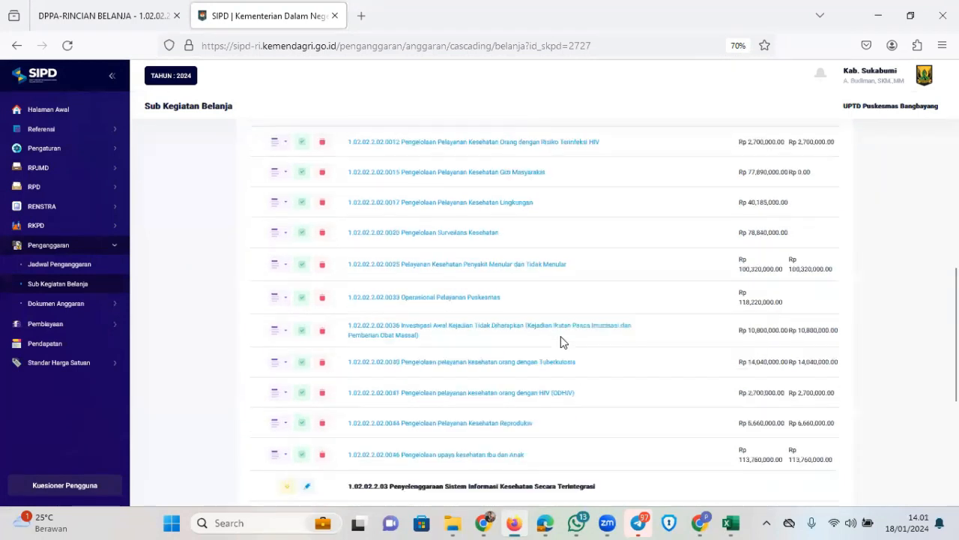
scroll(562, 329, "up", 5)
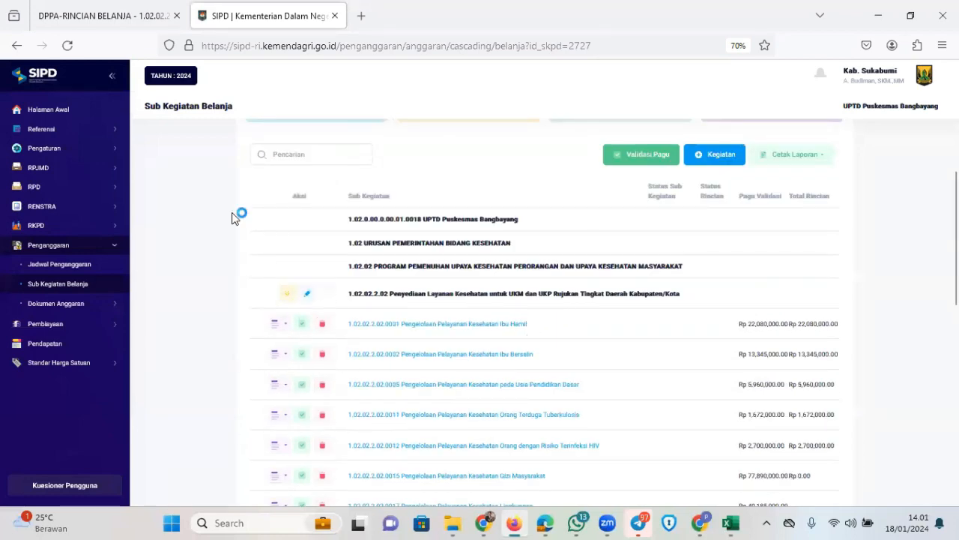
left_click(288, 330)
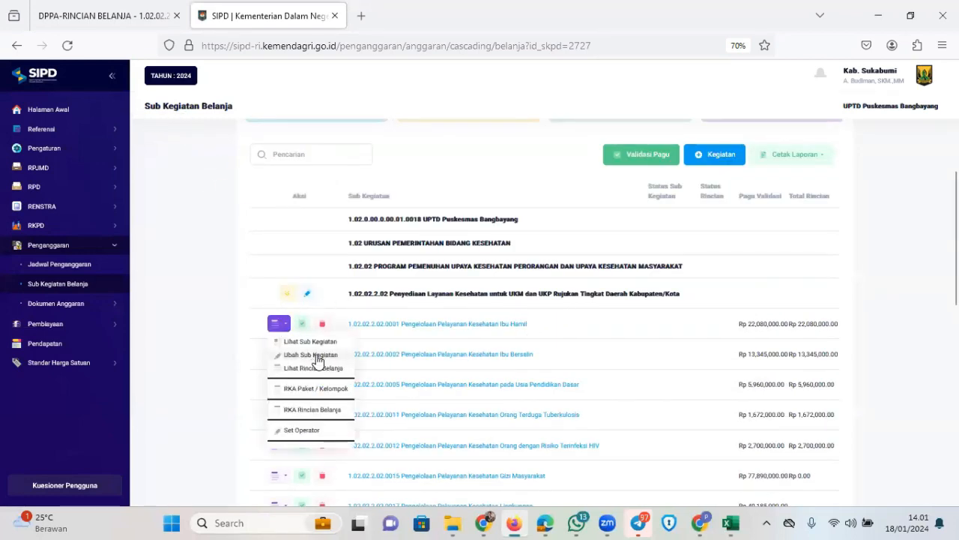
left_click(314, 354)
scroll(494, 315, "down", 4)
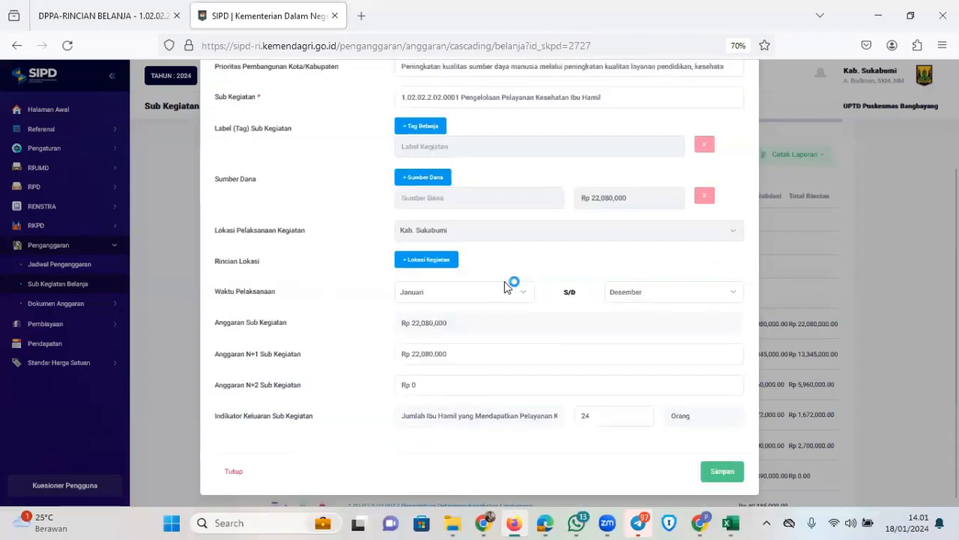
scroll(530, 277, "up", 4)
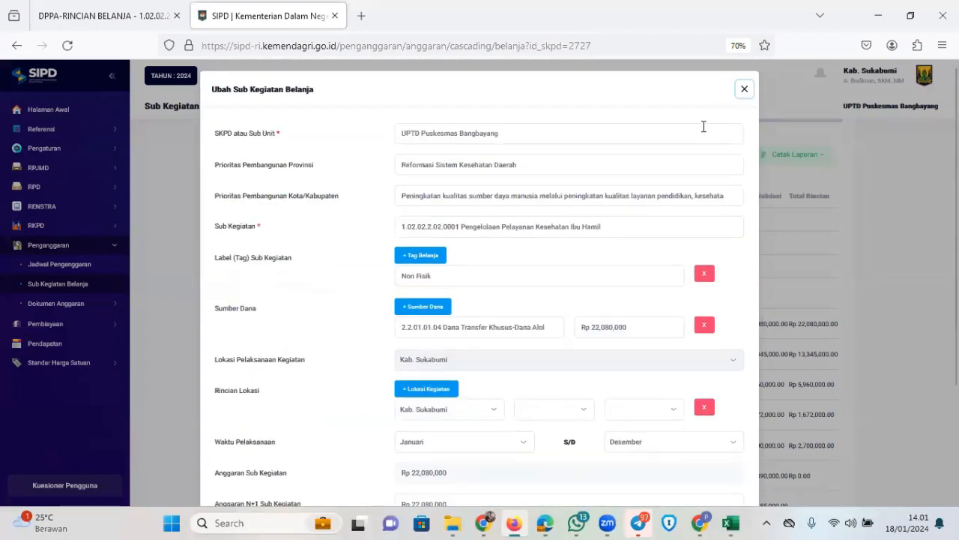
left_click(745, 90)
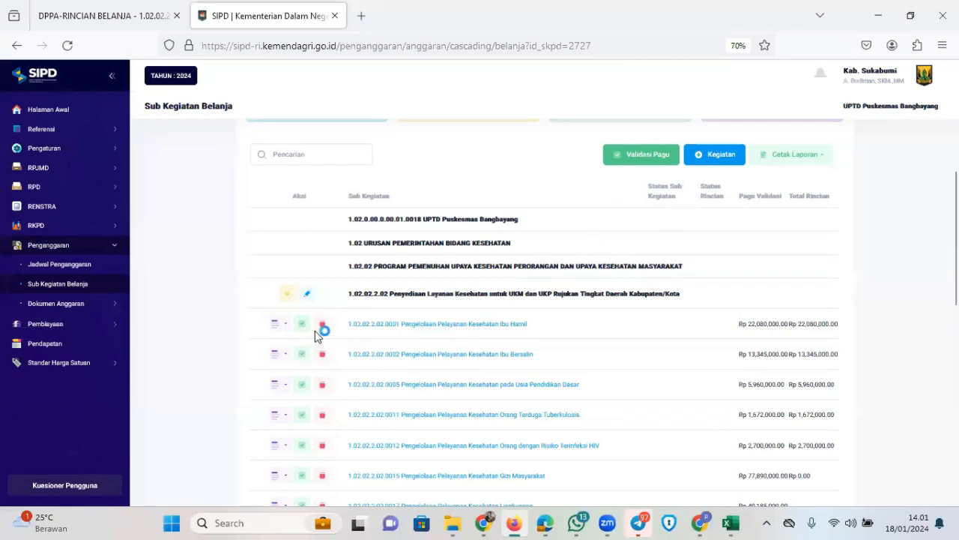
scroll(320, 320, "down", 3)
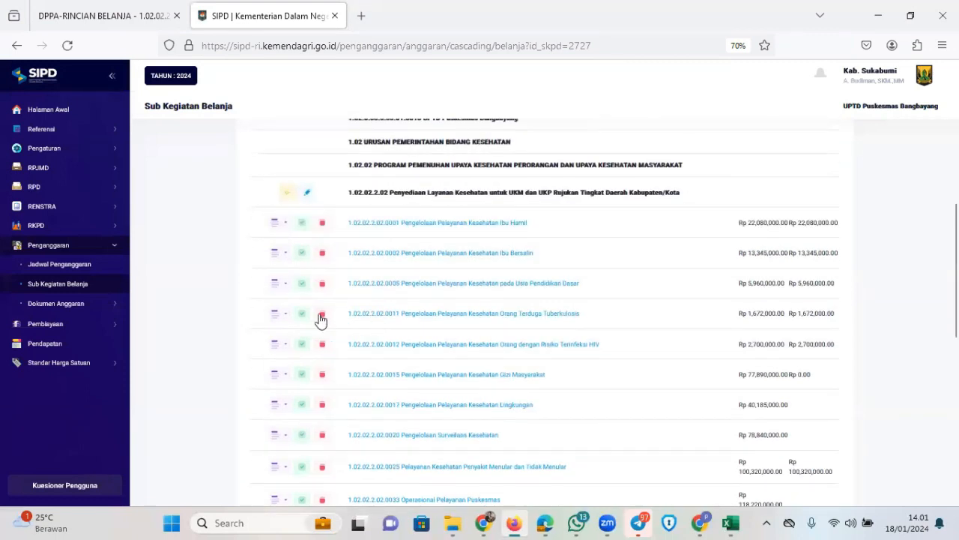
Open Ubah Sub Kegiatan for 0001 Ibu Hamil and review its Rp 22,080,000 Dana Transfer Khusus details
left_click(275, 225)
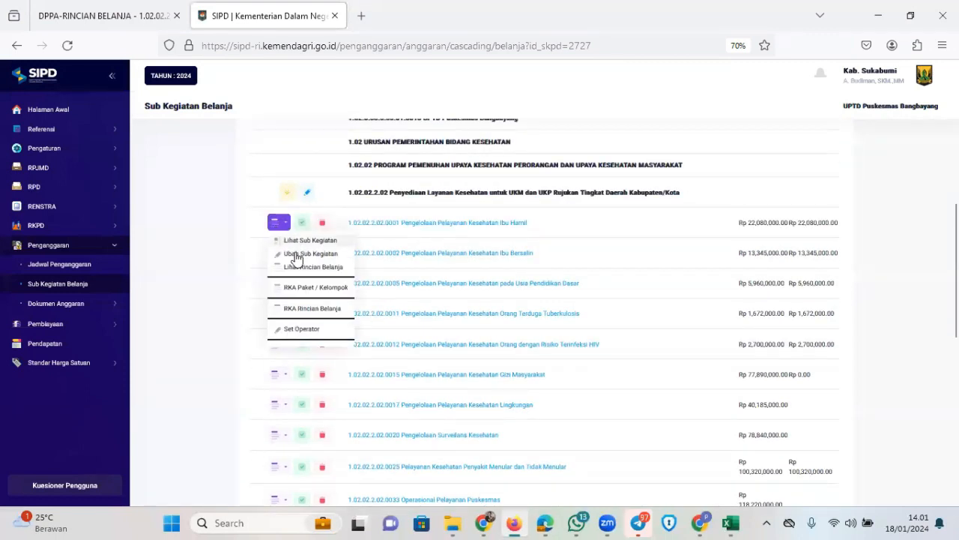
left_click(351, 260)
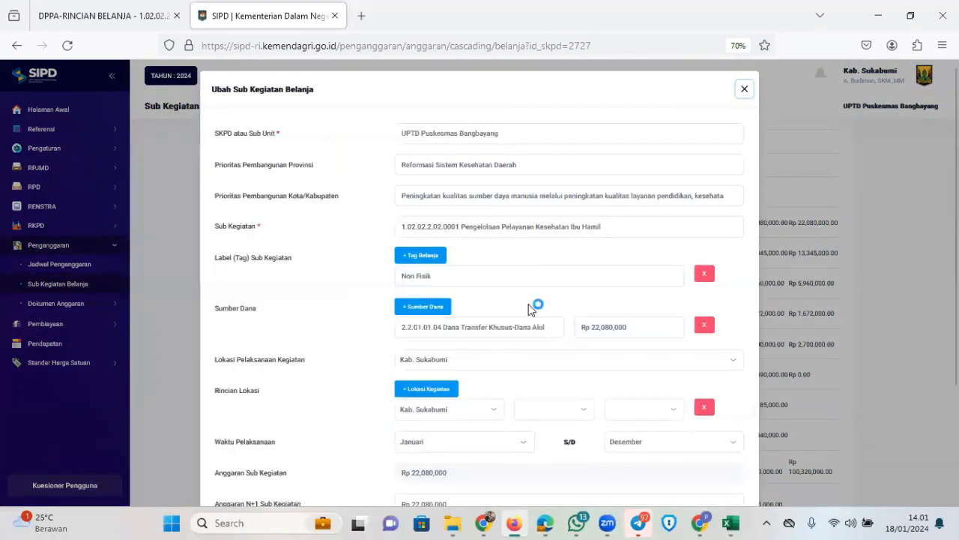
scroll(535, 292, "down", 3)
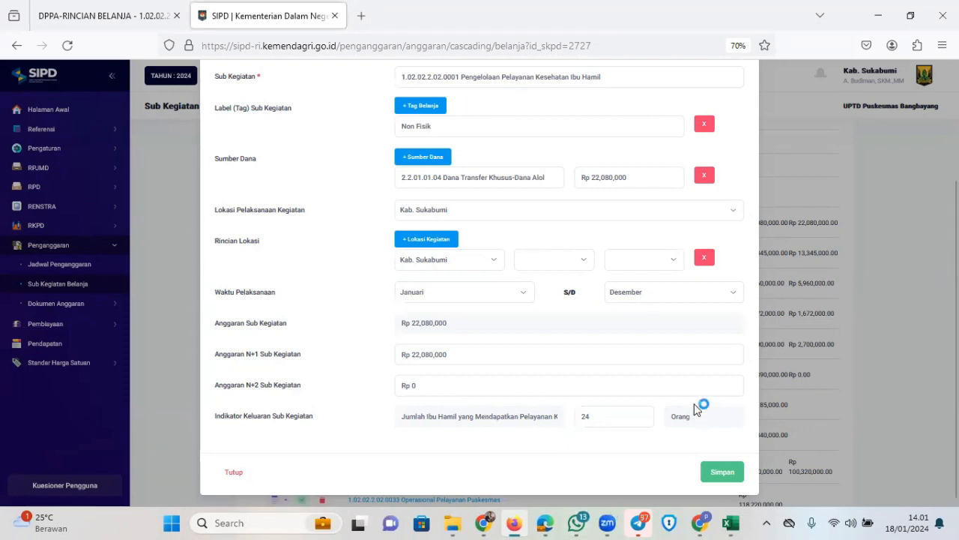
scroll(694, 403, "up", 1)
scroll(693, 400, "down", 1)
scroll(621, 391, "up", 2)
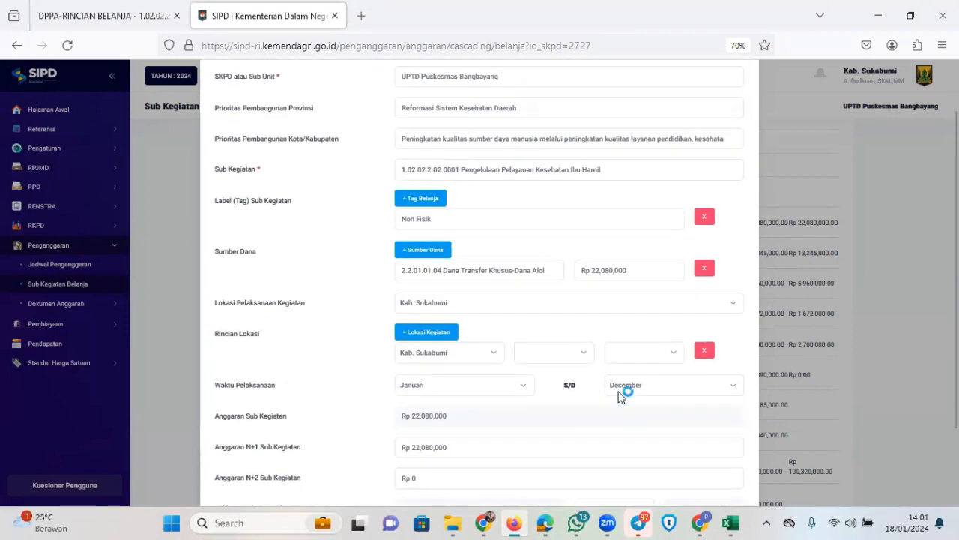
scroll(621, 388, "down", 2)
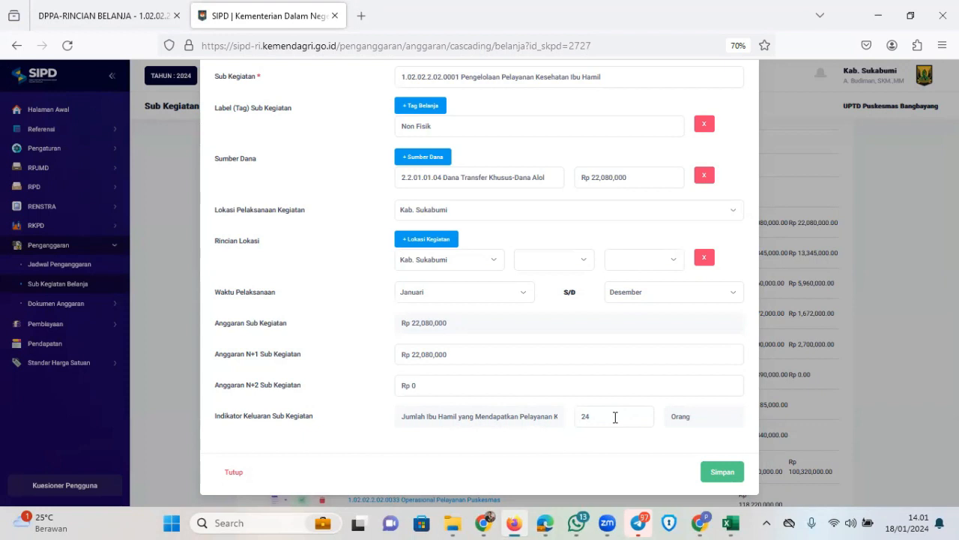
scroll(623, 386, "up", 2)
scroll(625, 388, "down", 1)
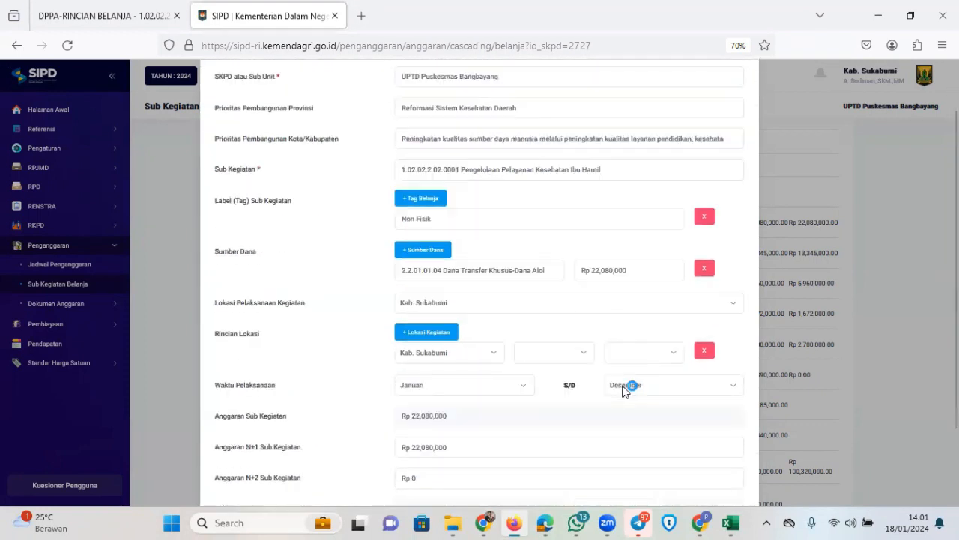
scroll(623, 385, "down", 2)
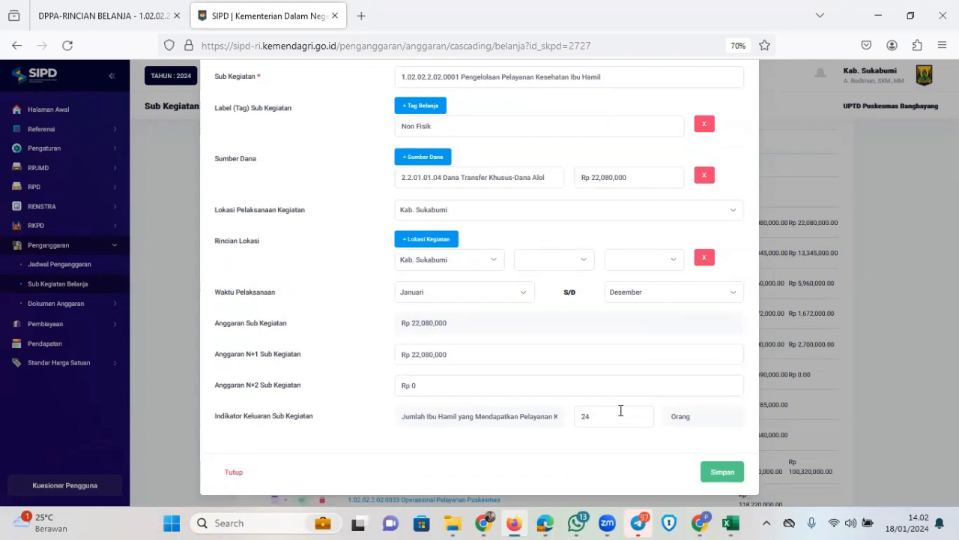
scroll(621, 389, "up", 2)
scroll(624, 390, "down", 2)
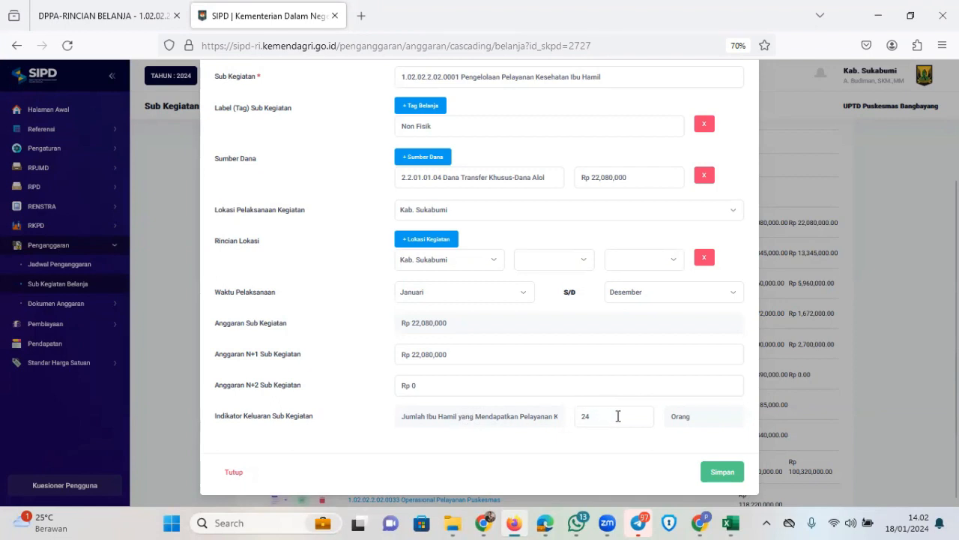
scroll(619, 420, "up", 2)
scroll(620, 422, "down", 2)
scroll(613, 414, "up", 3)
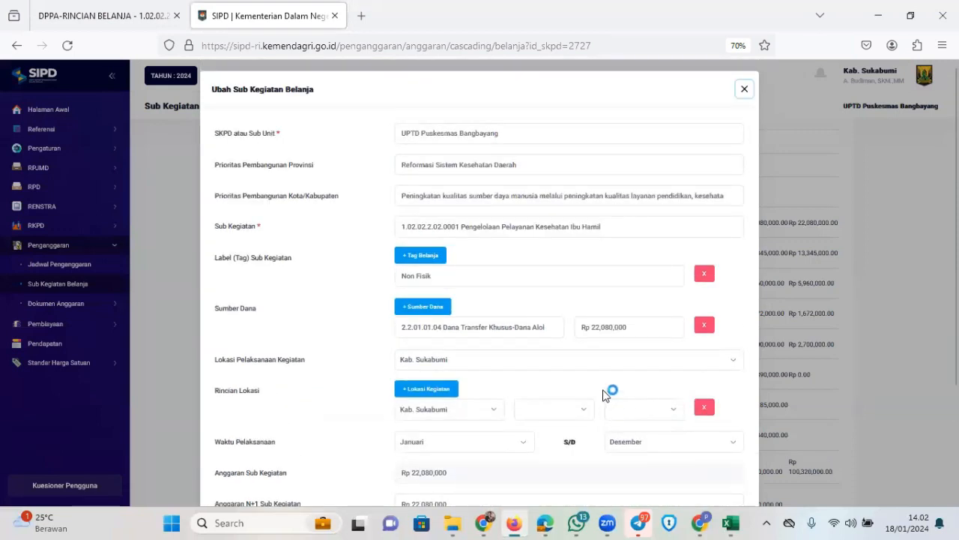
Review the Ubah Sub Kegiatan Belanja fields for Ibu Hamil, leaving everything unchanged
scroll(609, 395, "down", 3)
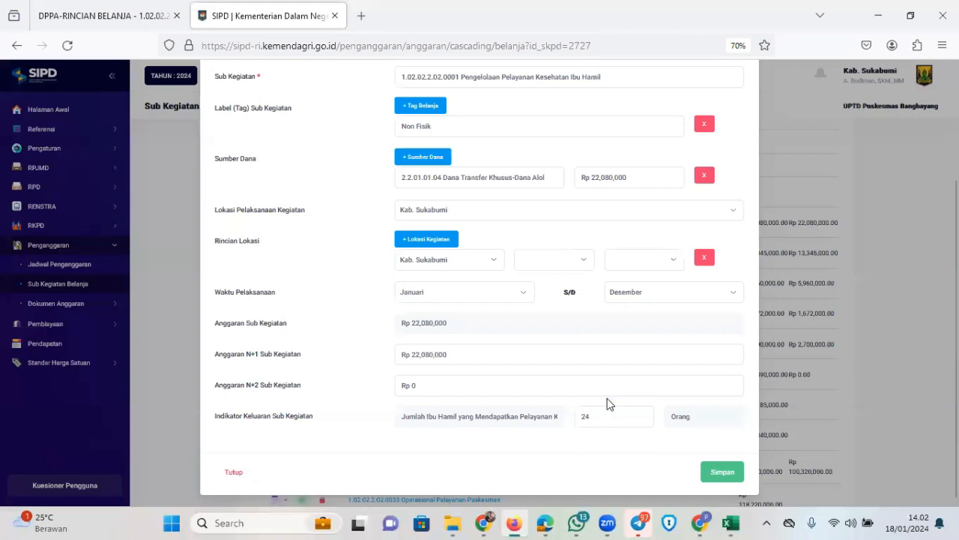
scroll(608, 402, "up", 3)
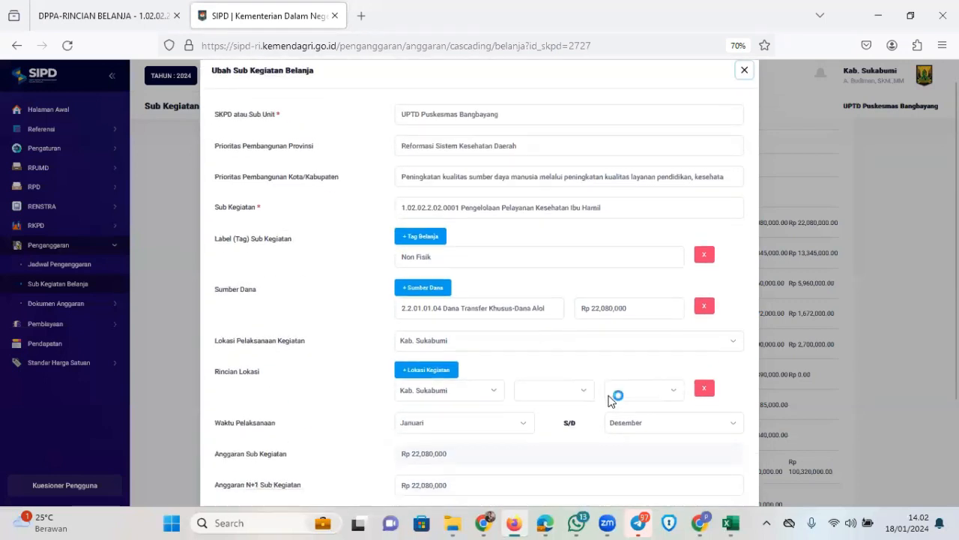
scroll(608, 400, "down", 3)
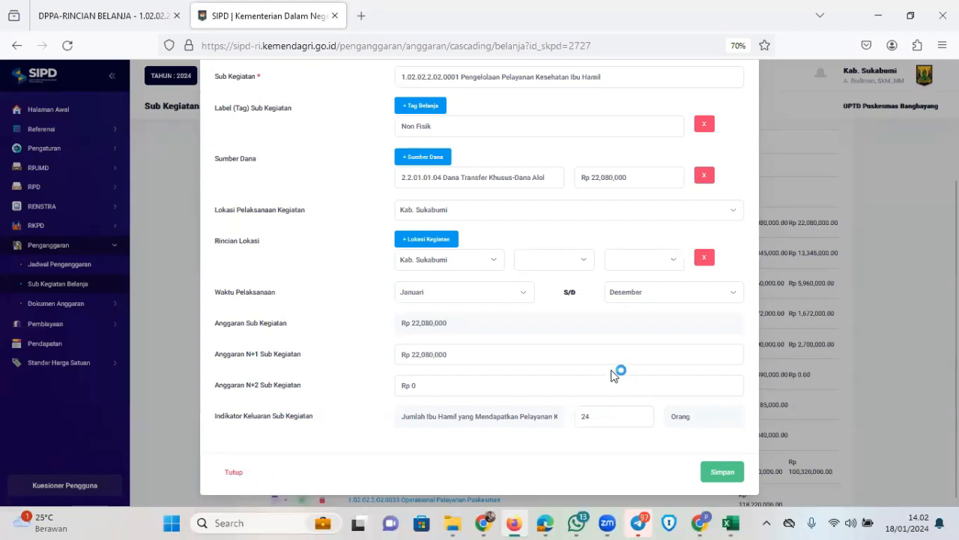
scroll(612, 374, "up", 1)
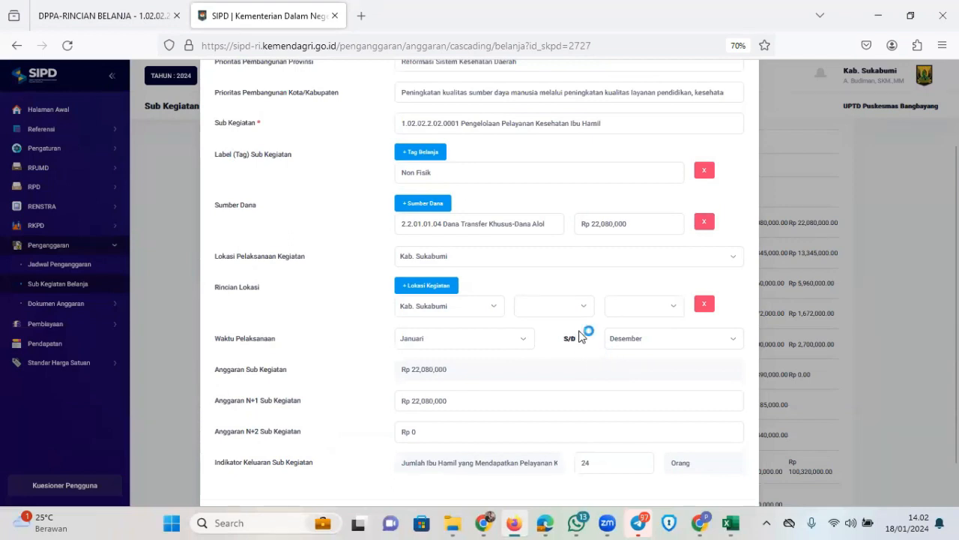
scroll(598, 319, "up", 2)
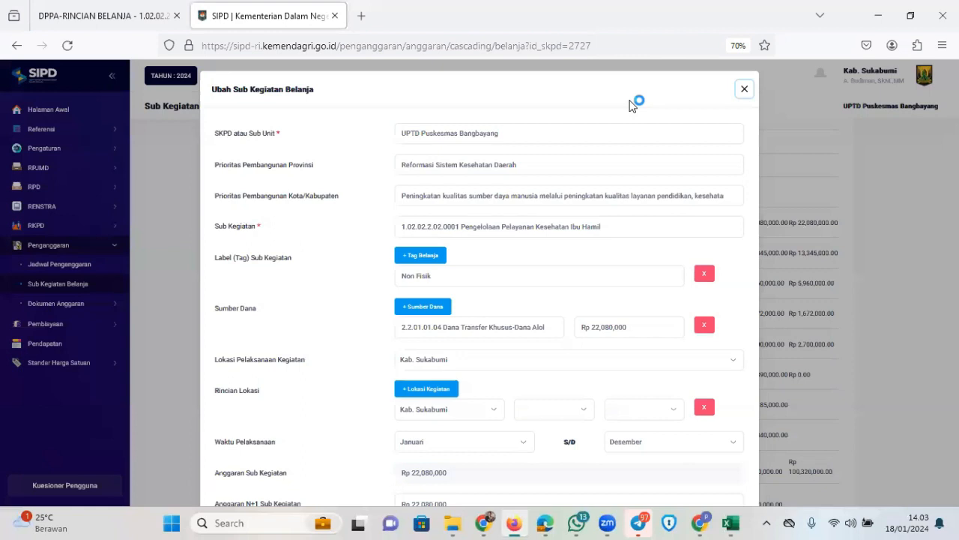
scroll(625, 222, "down", 3)
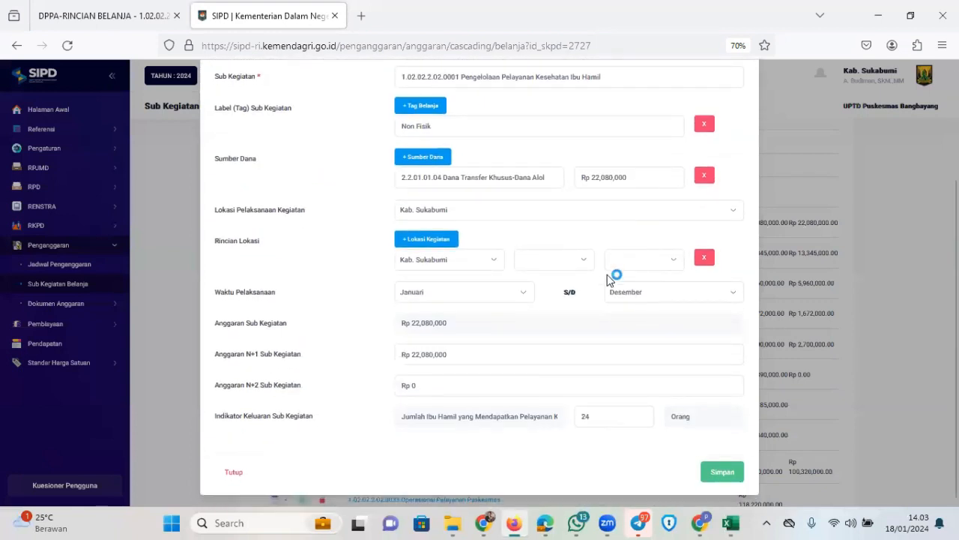
scroll(578, 237, "up", 3)
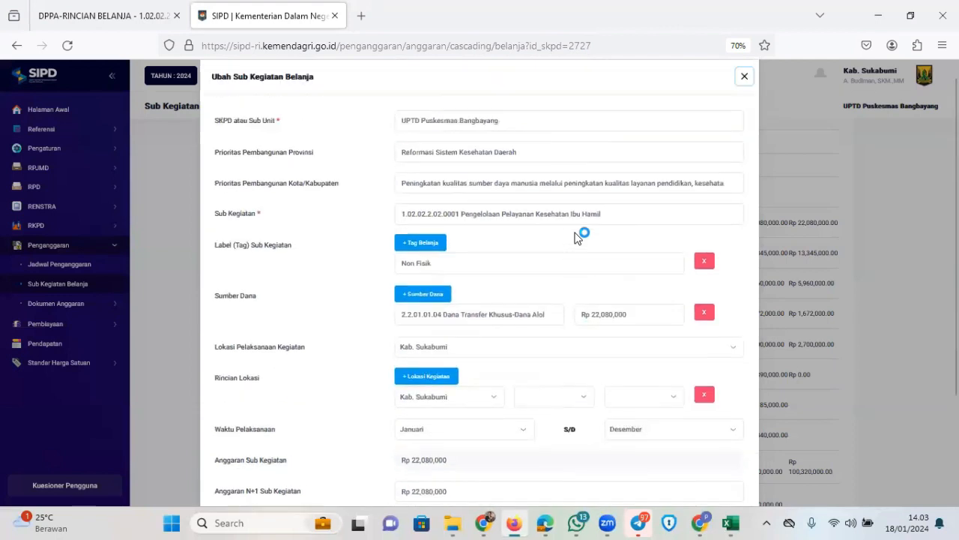
scroll(583, 236, "down", 3)
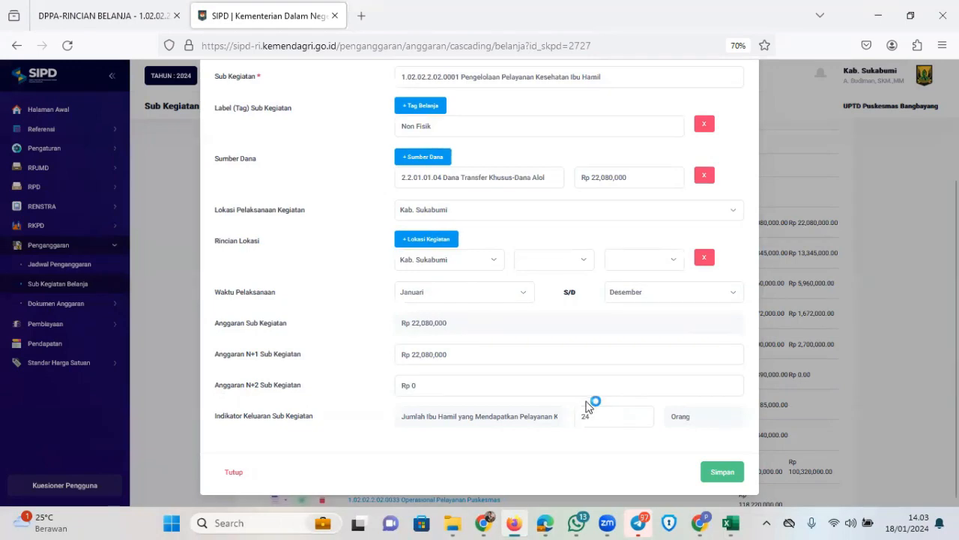
scroll(553, 364, "up", 3)
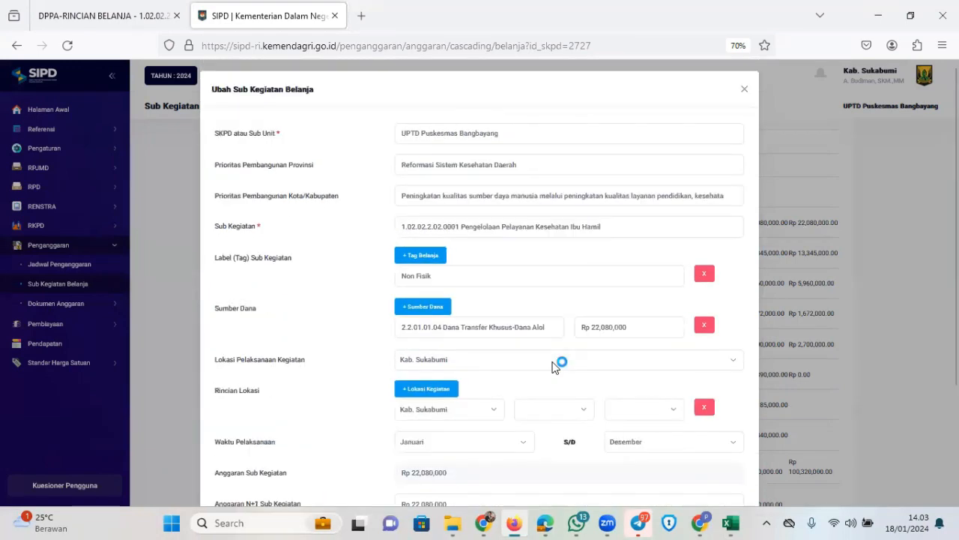
scroll(563, 274, "down", 3)
scroll(567, 282, "up", 3)
left_click(745, 91)
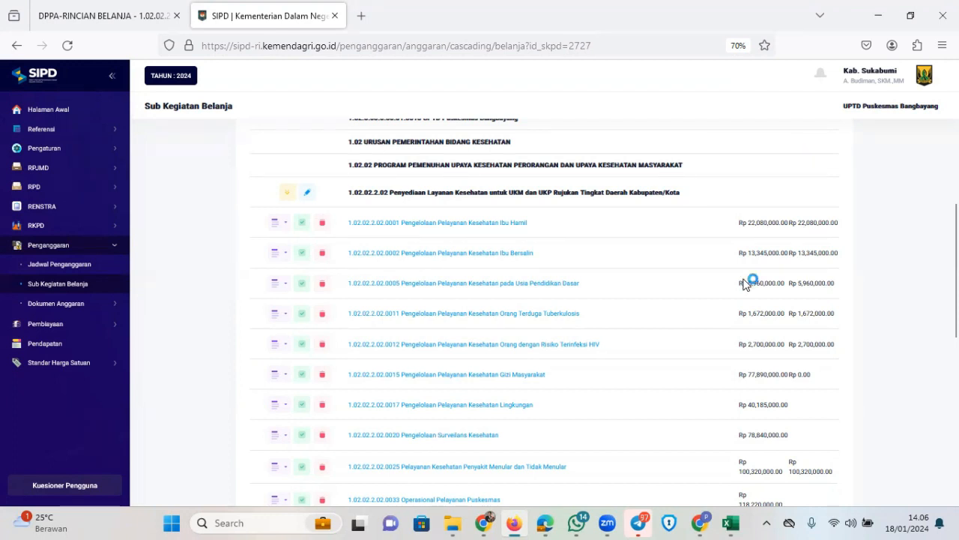
scroll(735, 284, "up", 3)
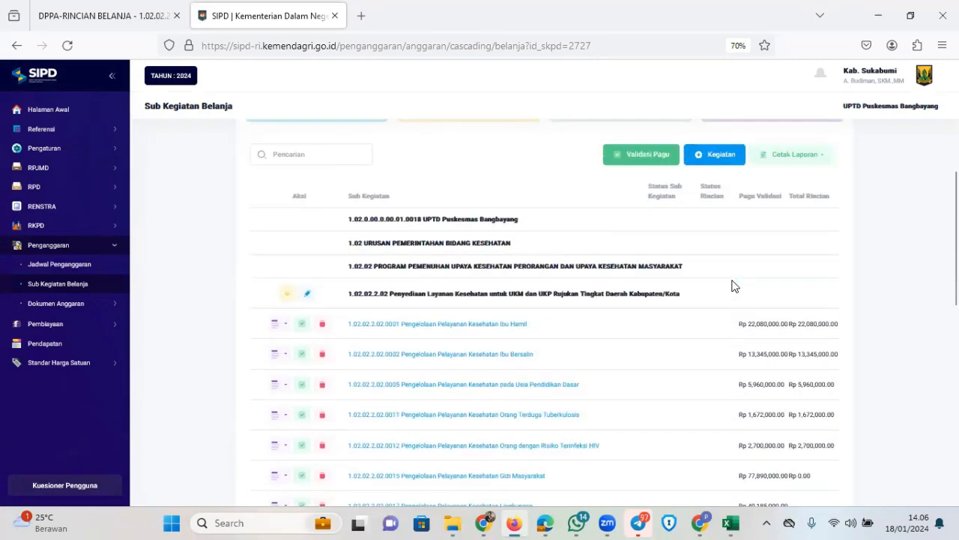
left_click(658, 290)
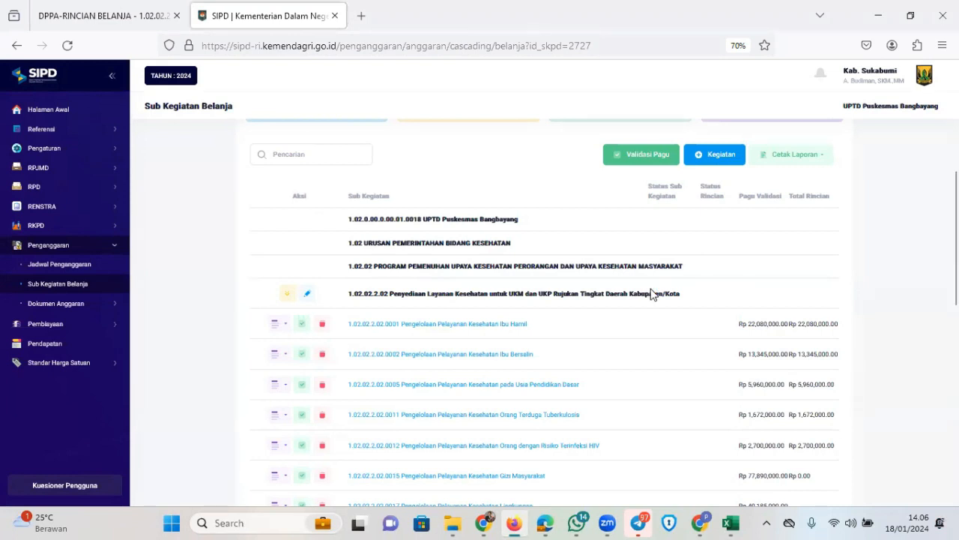
left_click(651, 289)
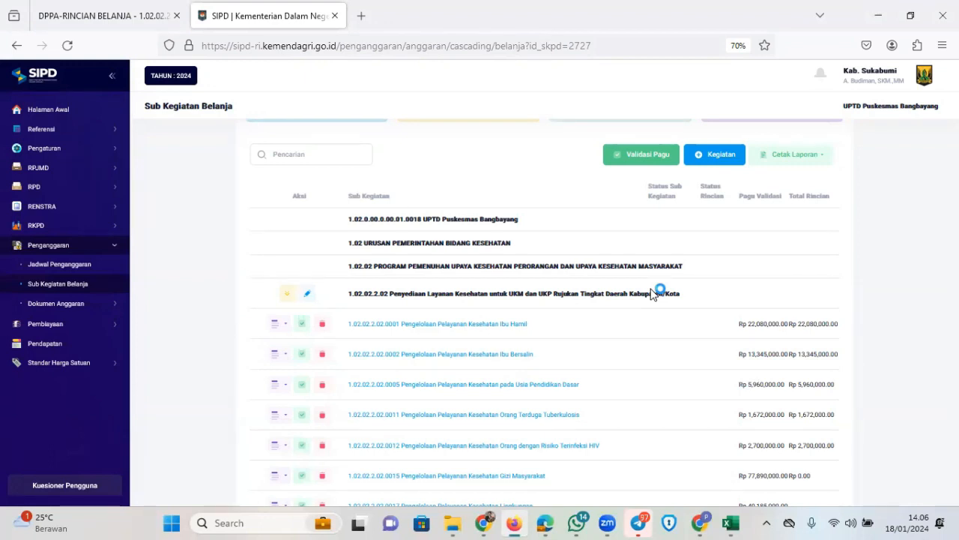
left_click(651, 293)
left_click(651, 293)
left_click(651, 293)
left_click(651, 293)
left_click(651, 293)
left_click(651, 293)
left_click(651, 293)
left_click(650, 293)
left_click(651, 293)
left_click(650, 293)
left_click(651, 292)
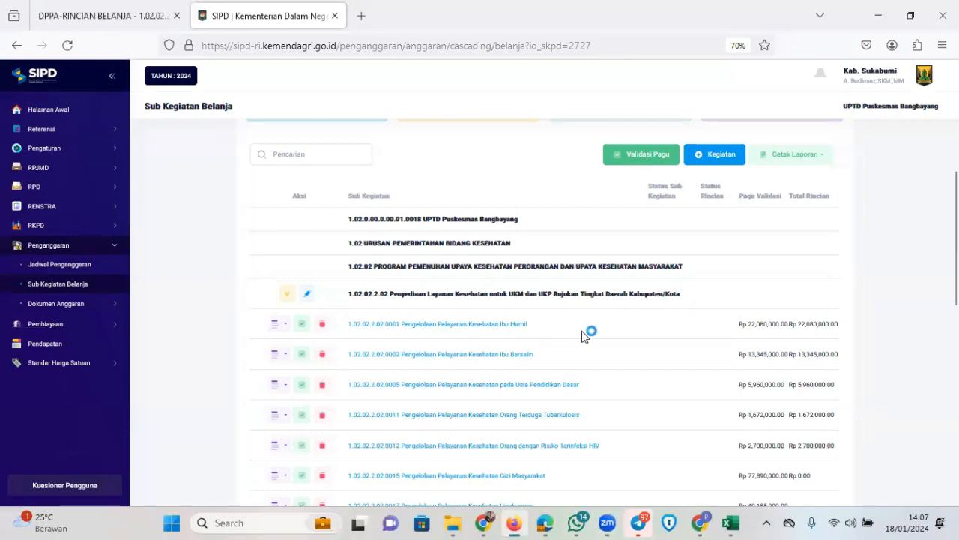
Switch to the Edge window showing the Ibu Hamil rincian belanja page and return to its top
scroll(583, 335, "up", 2)
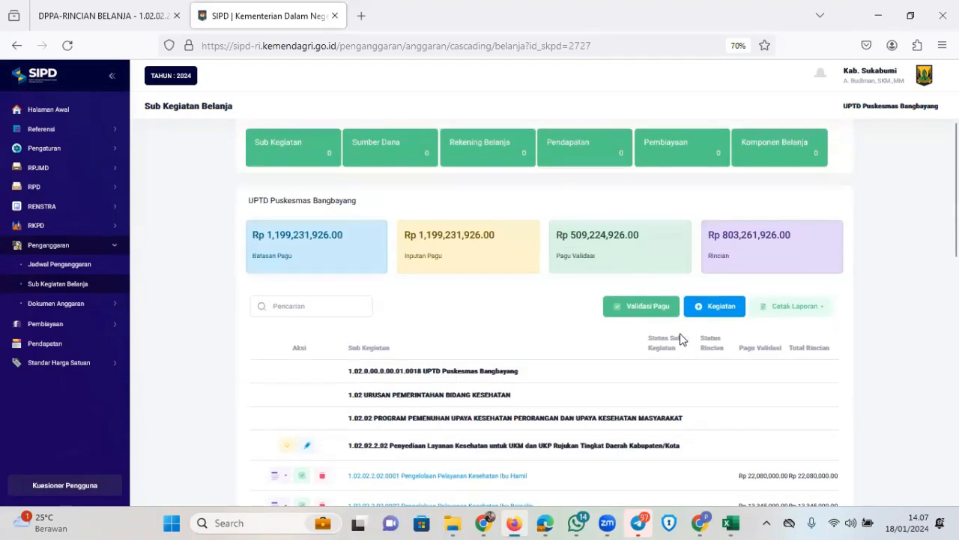
scroll(682, 338, "down", 3)
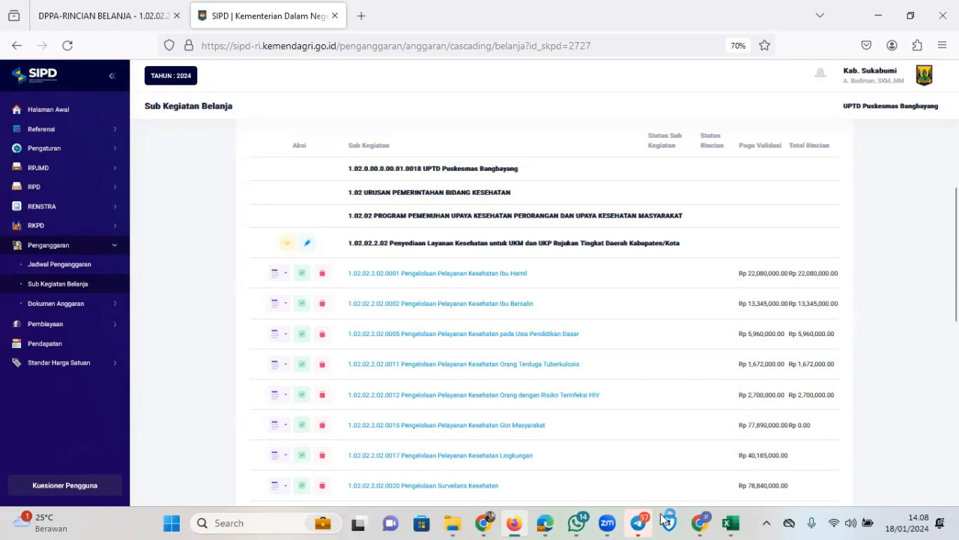
left_click(545, 523)
scroll(461, 313, "down", 3)
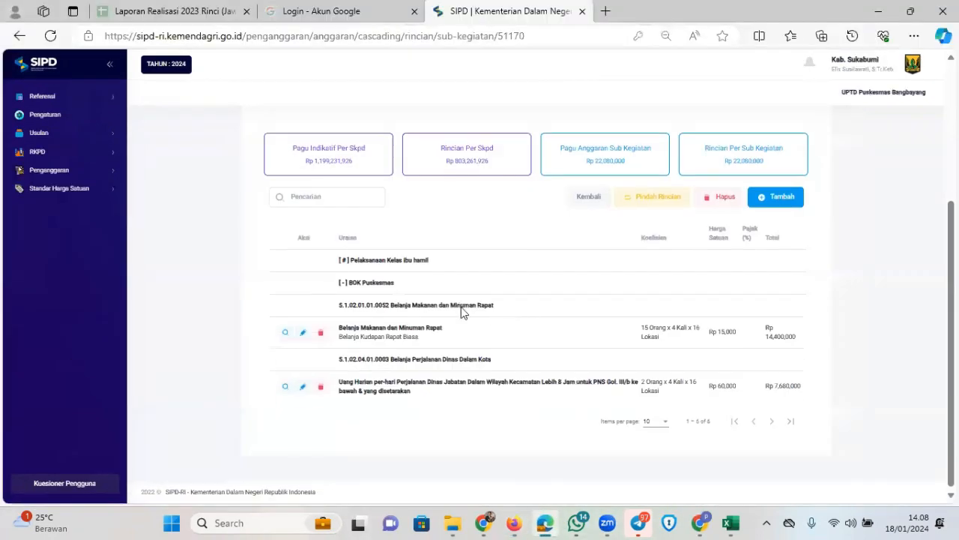
scroll(461, 312, "up", 3)
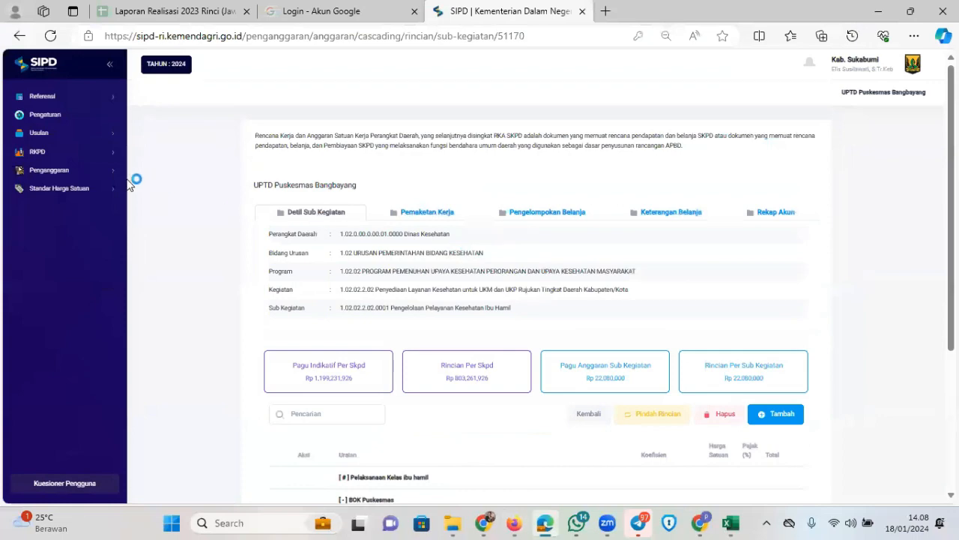
scroll(766, 380, "down", 3)
Start a new rincian with Belanja Gaji dan Tunjangan ASN and account Jasa Pelayanan Kesehatan bagi ASN
left_click(780, 209)
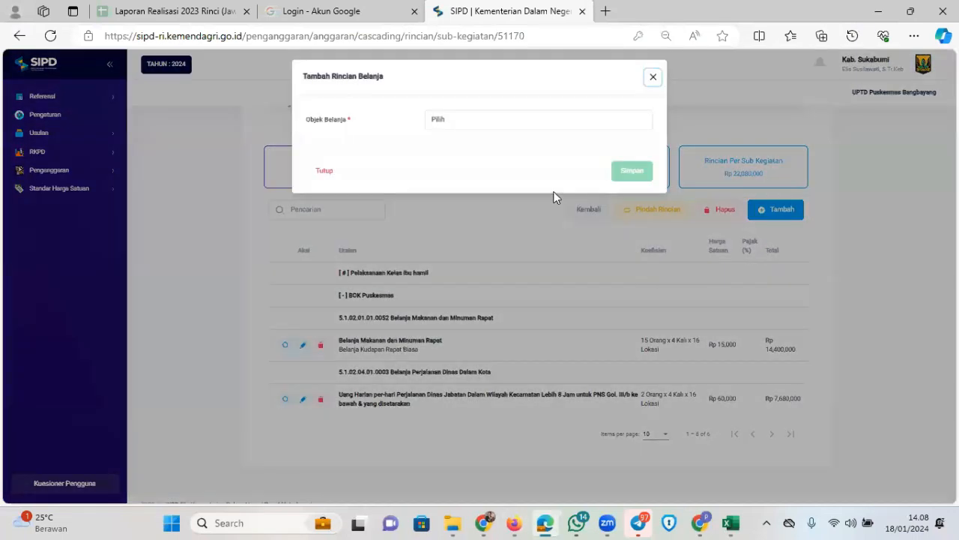
left_click(562, 118)
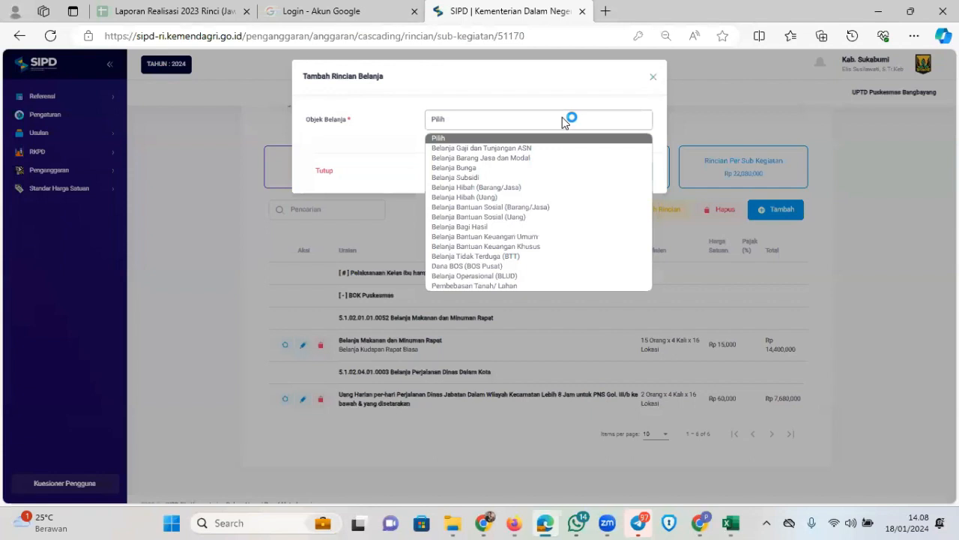
key("Down")
key("Return")
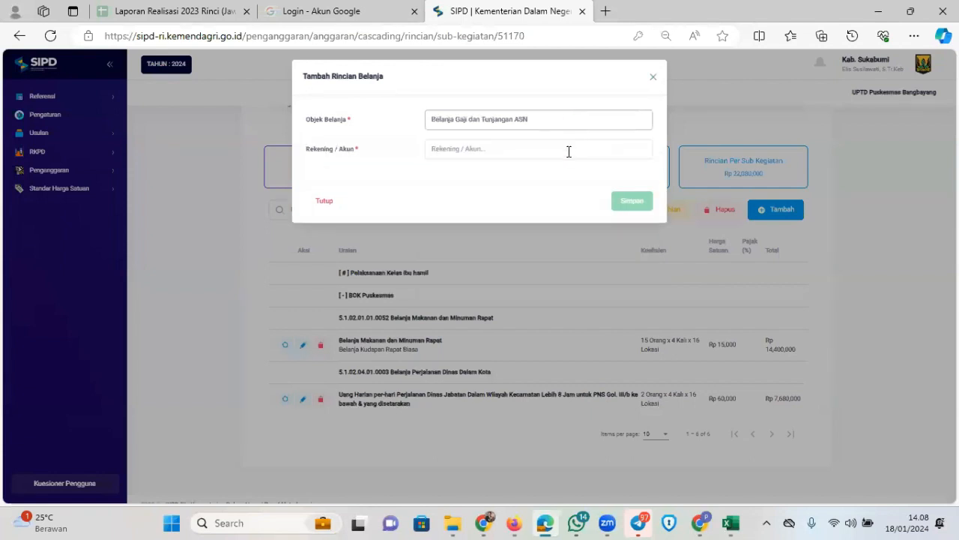
left_click(568, 150)
type("jasa pela")
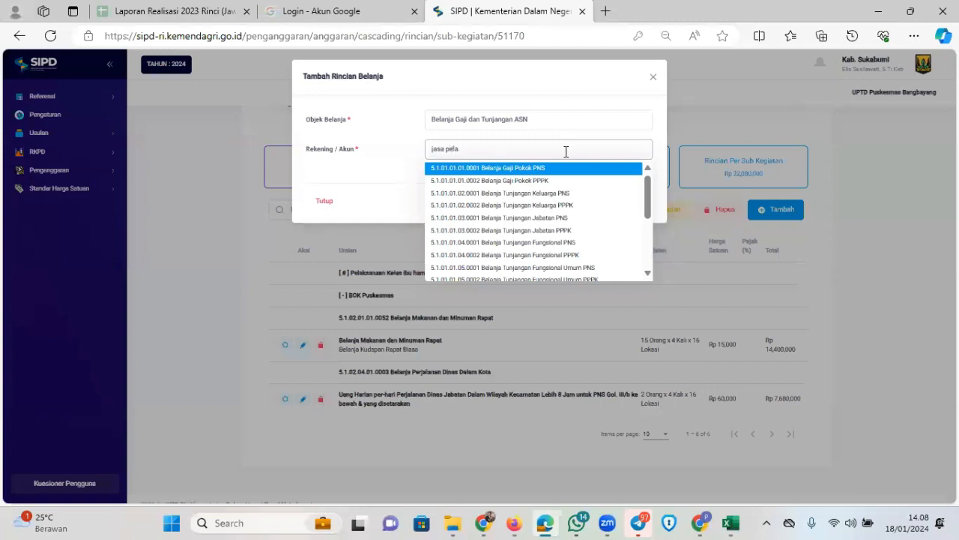
type("ayanan")
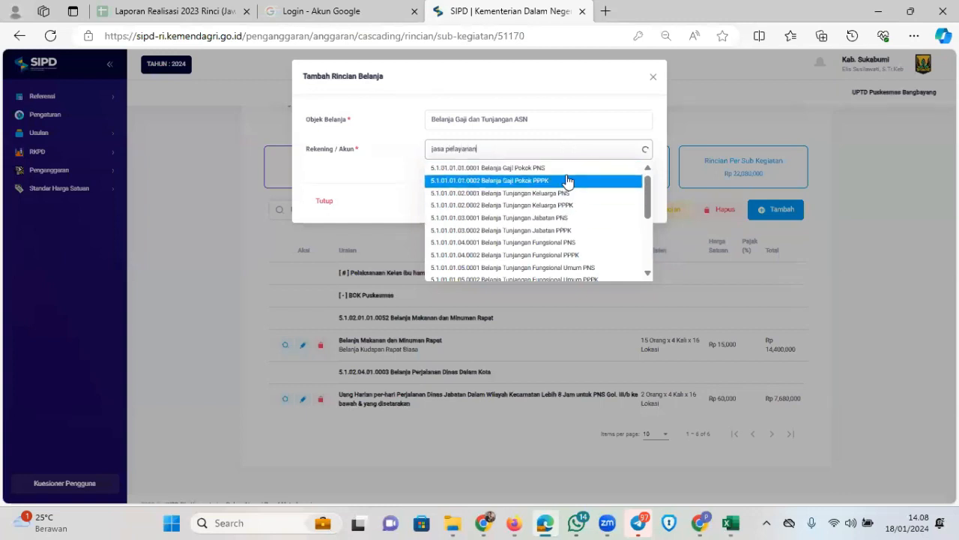
left_click(574, 169)
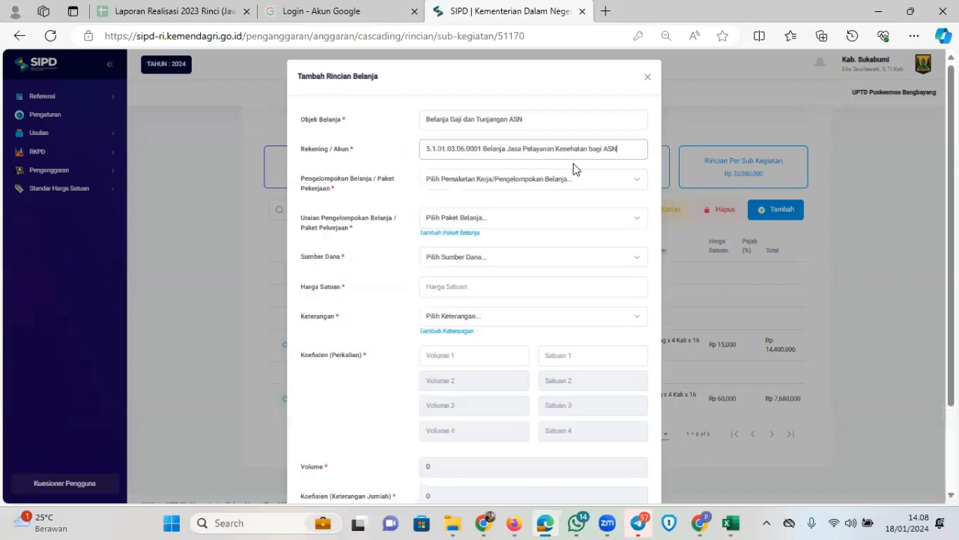
Set Pengelompokan Belanja, package Pelaksanaan Kelas ibu hamil, and funding Dana Alokasi Khusus Non Fisik
left_click(532, 181)
left_click(489, 217)
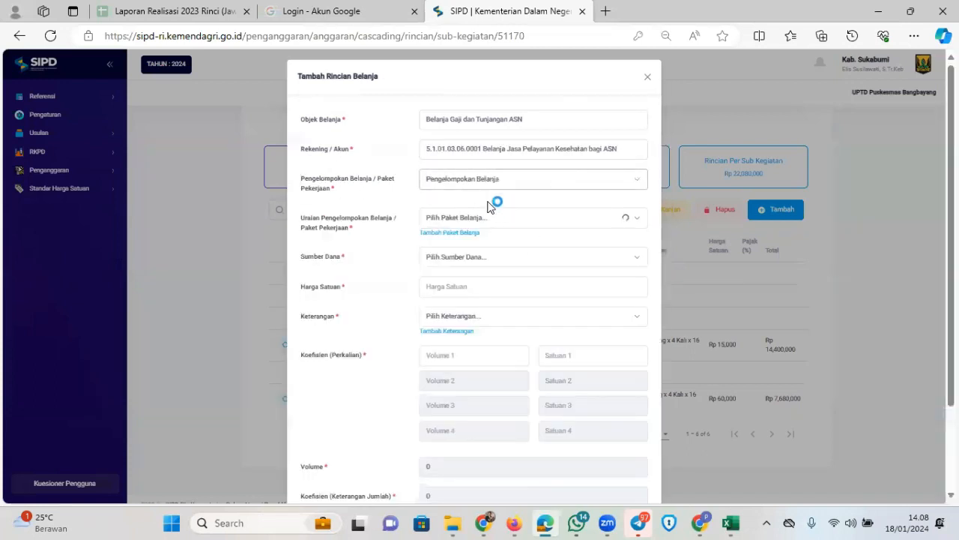
left_click(515, 218)
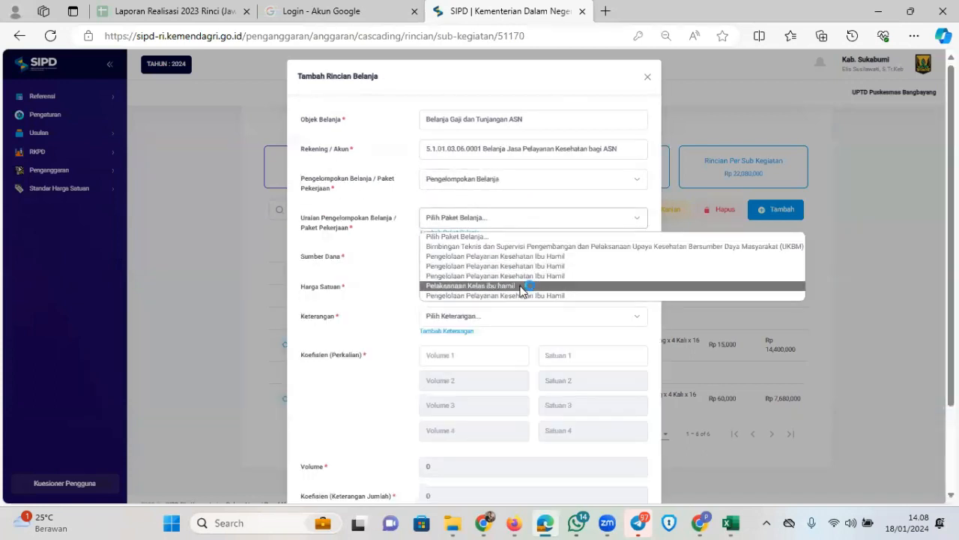
left_click(523, 286)
left_click(512, 258)
left_click(484, 282)
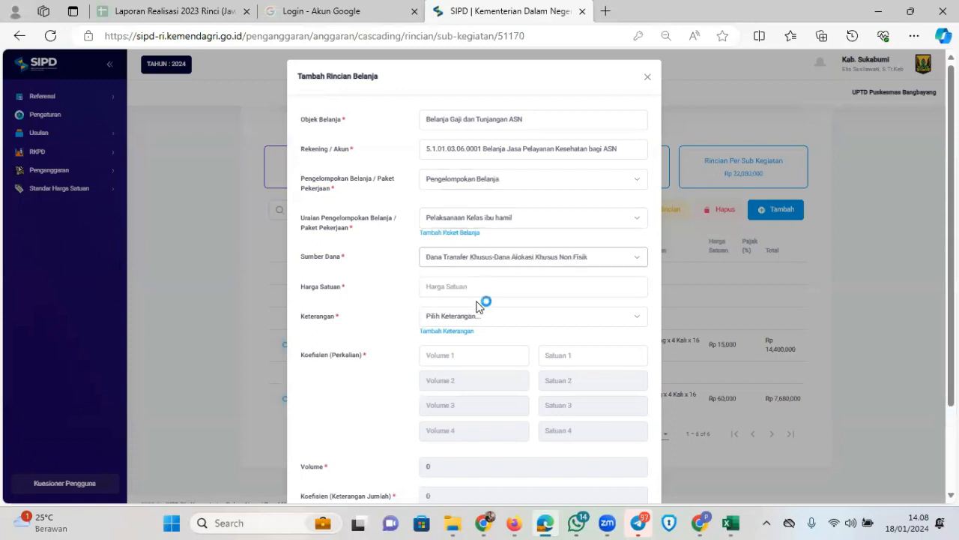
Enter unit price 50,000,000, remark BOK Puskesmas, volume 1, then discard and start a fresh form
left_click(506, 287)
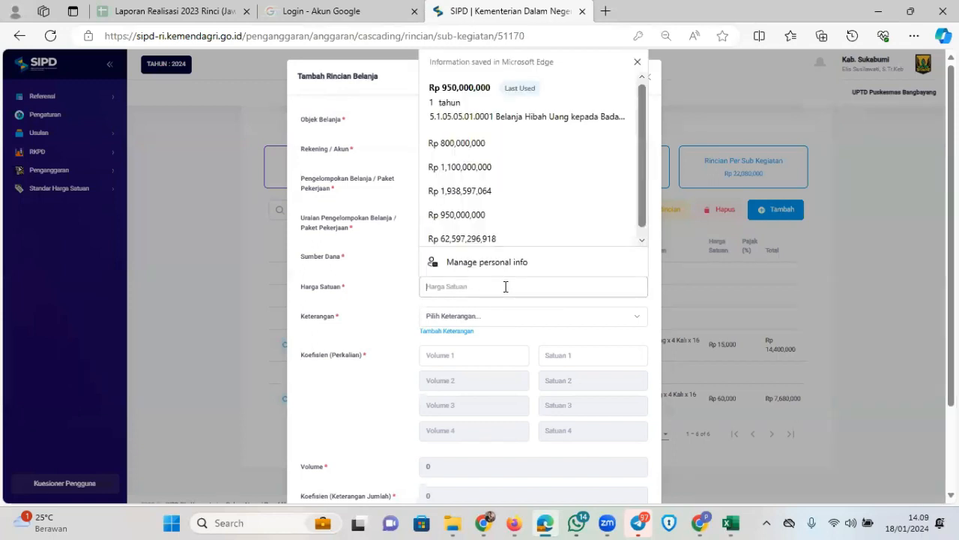
type("50,")
type("000,00")
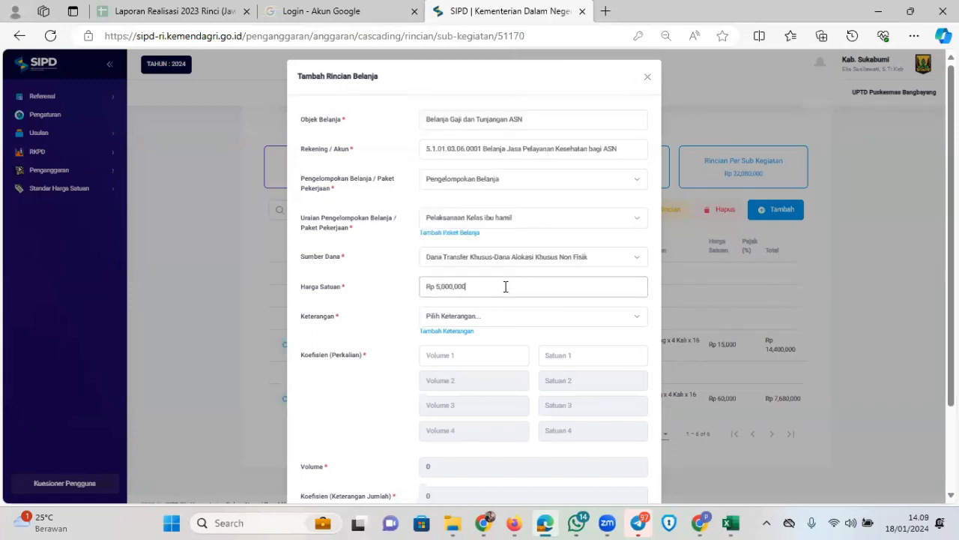
type("0")
left_click(534, 317)
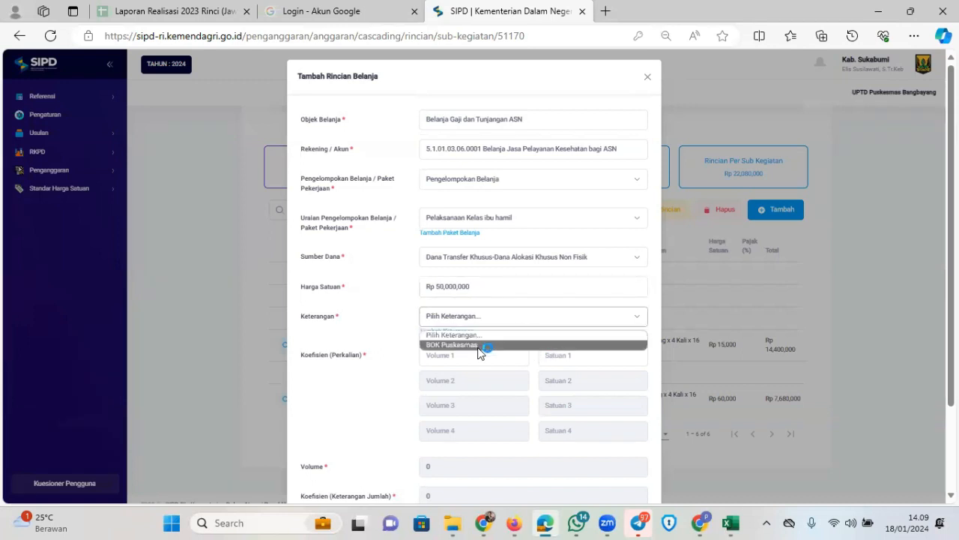
left_click(468, 346)
left_click(468, 350)
type("1")
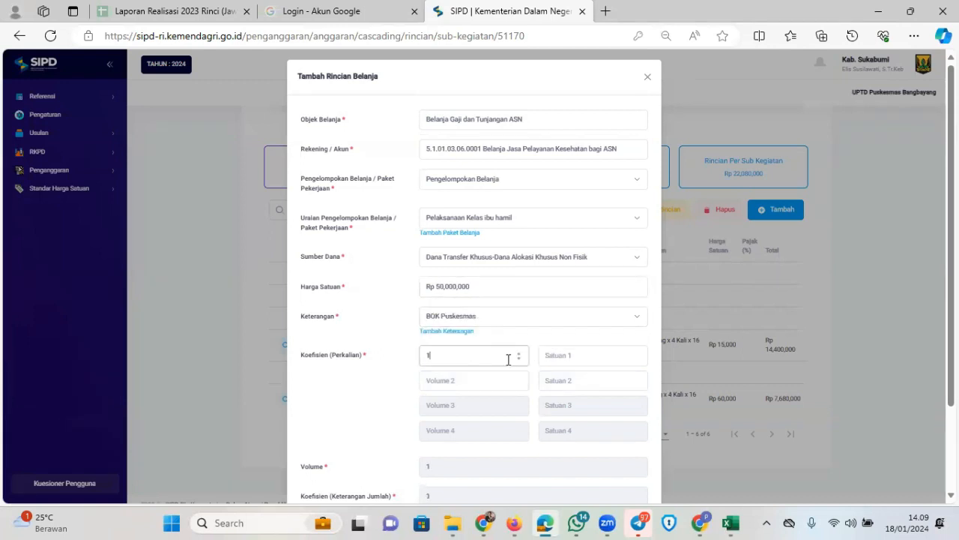
left_click(576, 358)
type("tah")
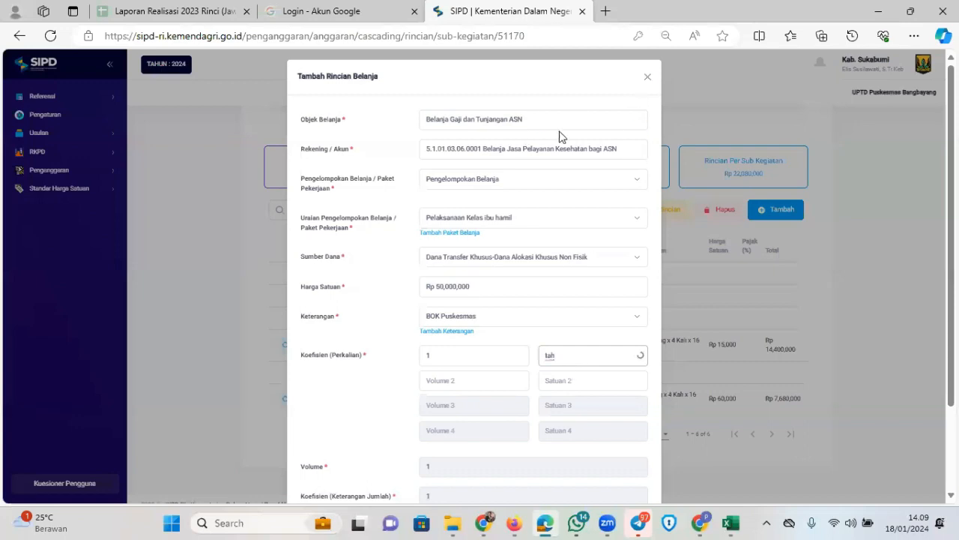
left_click(648, 77)
left_click(756, 209)
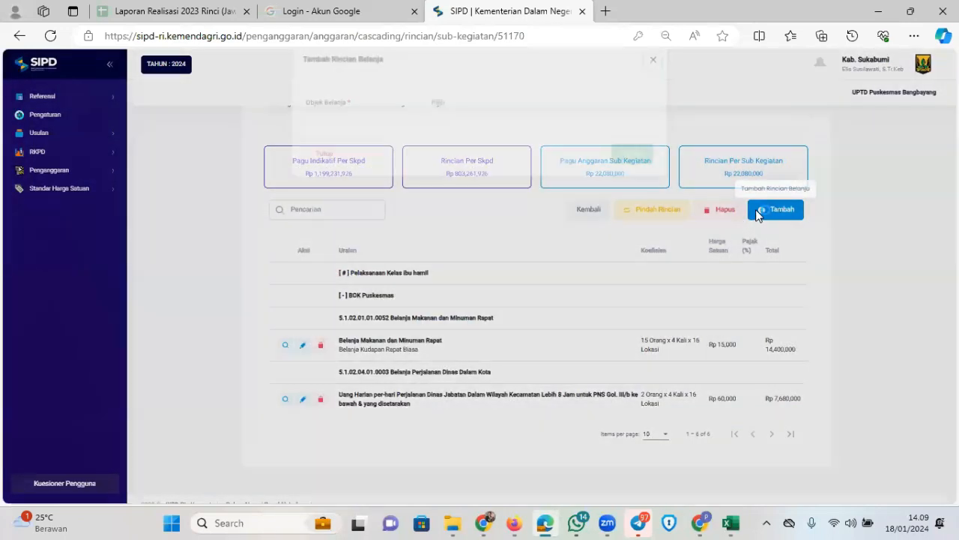
Set Objek Belanja to Belanja Barang Jasa dan Modal after briefly trying Gaji dan Tunjangan ASN
left_click(481, 120)
key("Down")
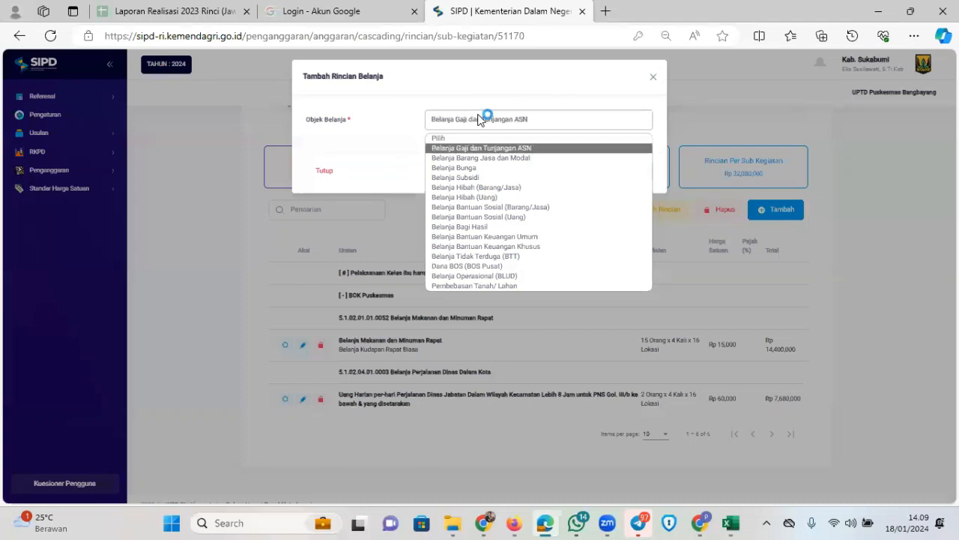
key("Return")
left_click(473, 148)
type("j")
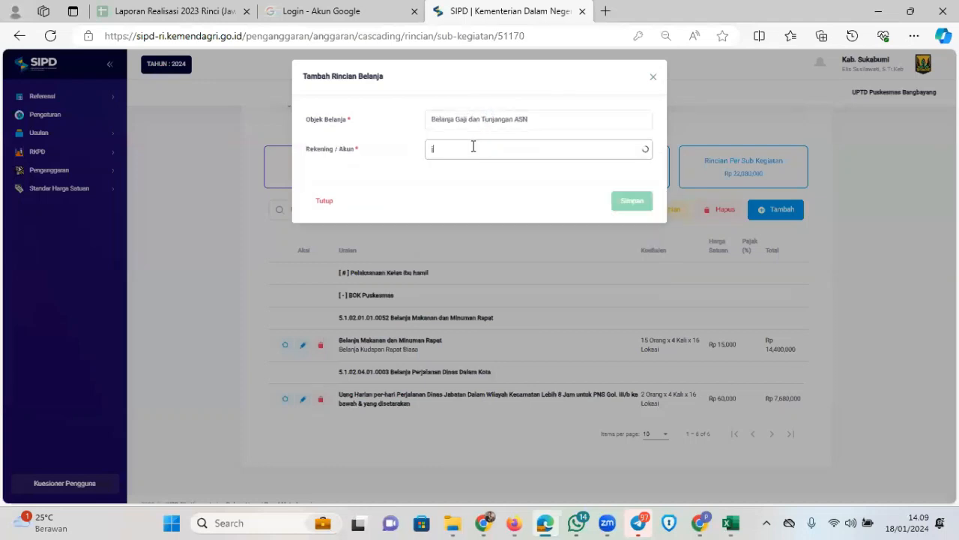
type("asa pelayanan kesehatan")
left_click_drag(529, 149, 391, 152)
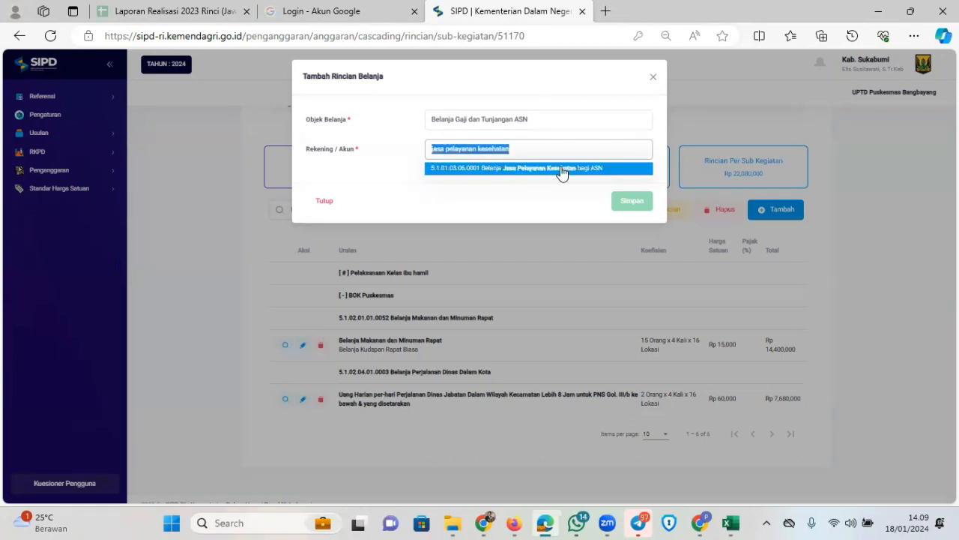
left_click(558, 120)
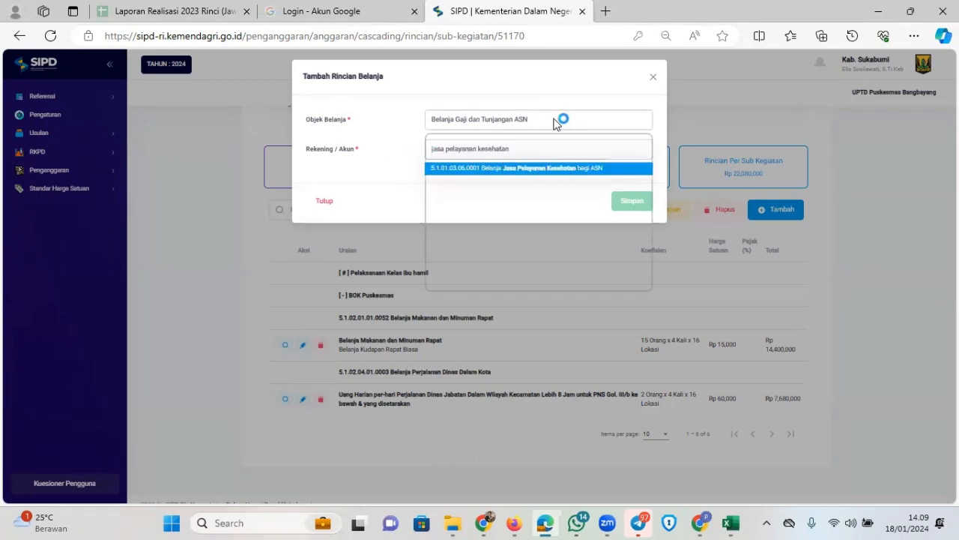
key("Down")
key("Return")
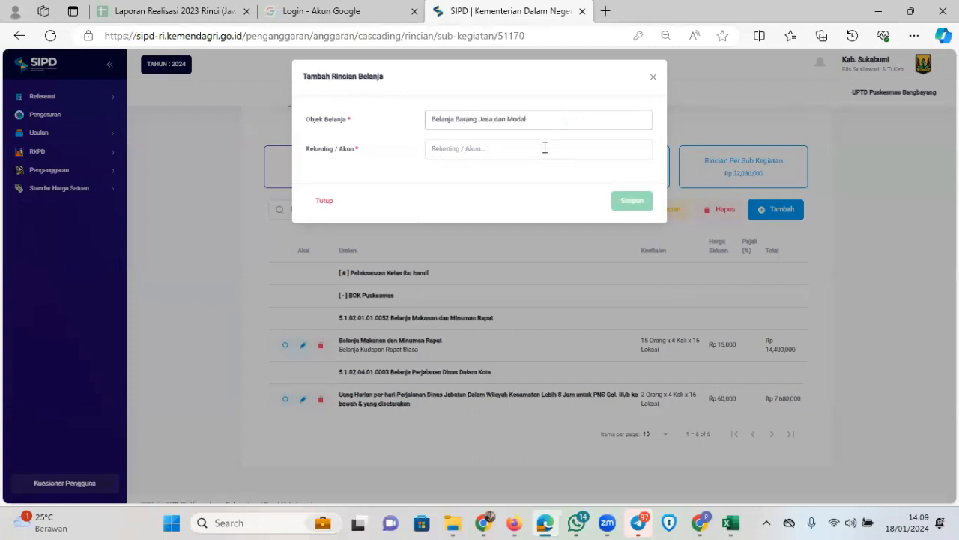
Choose account 5.1.02.02.01.0077 Jasa Pelayanan Kesehatan bagi Non ASN
left_click(547, 147)
type("jasa")
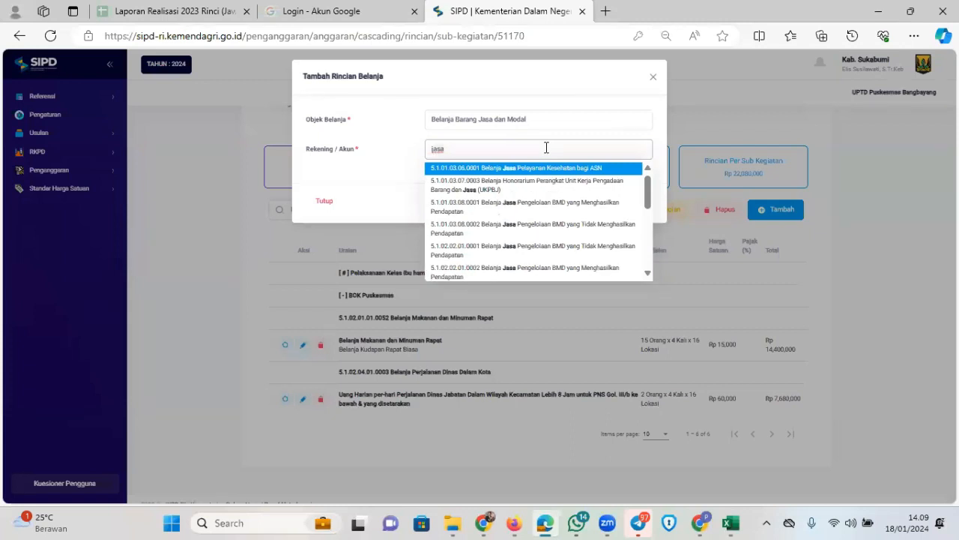
type("pelayanan")
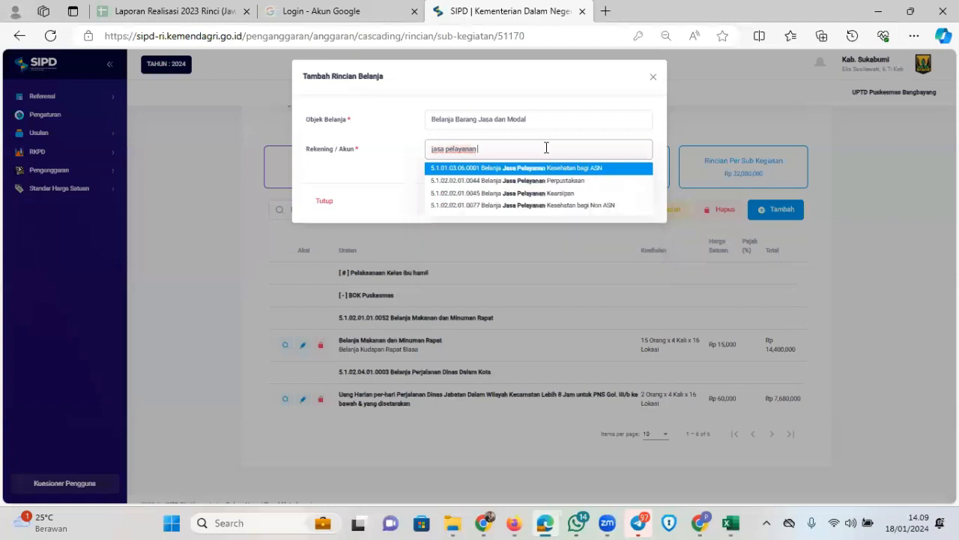
left_click(554, 206)
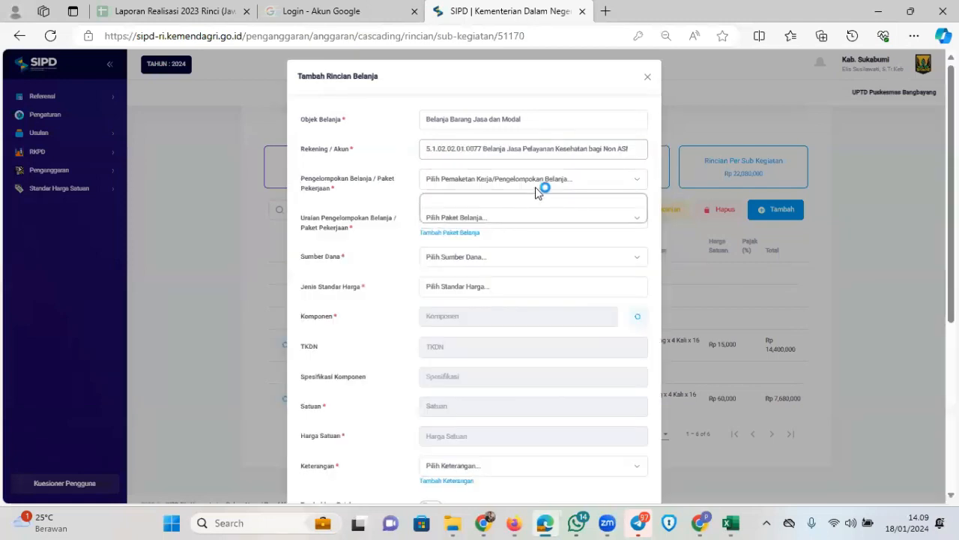
Set Pengelompokan Belanja, paket Pengelolaan Pelayanan Kesehatan Ibu Hamil, DAK Non Fisik funding and SBU standard
left_click(537, 181)
left_click(499, 217)
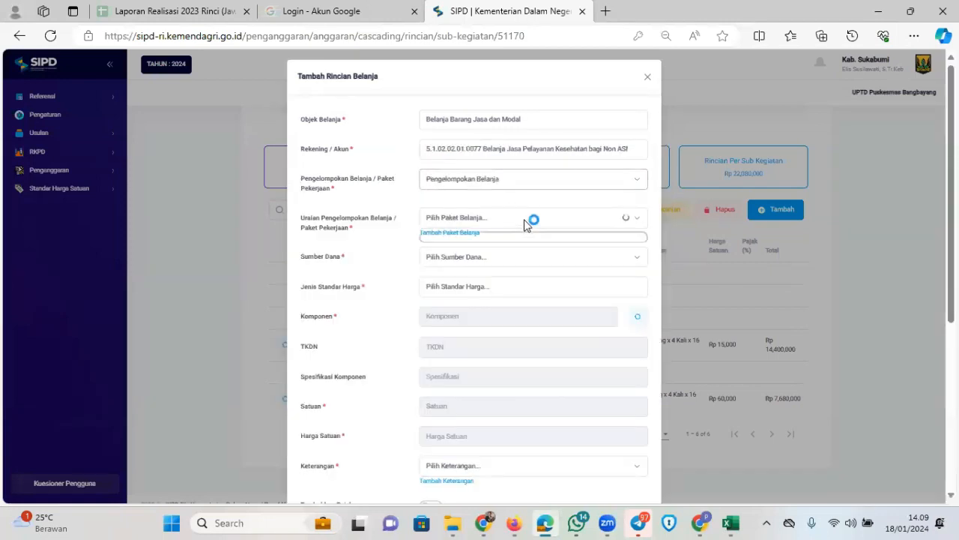
left_click(524, 222)
left_click(534, 222)
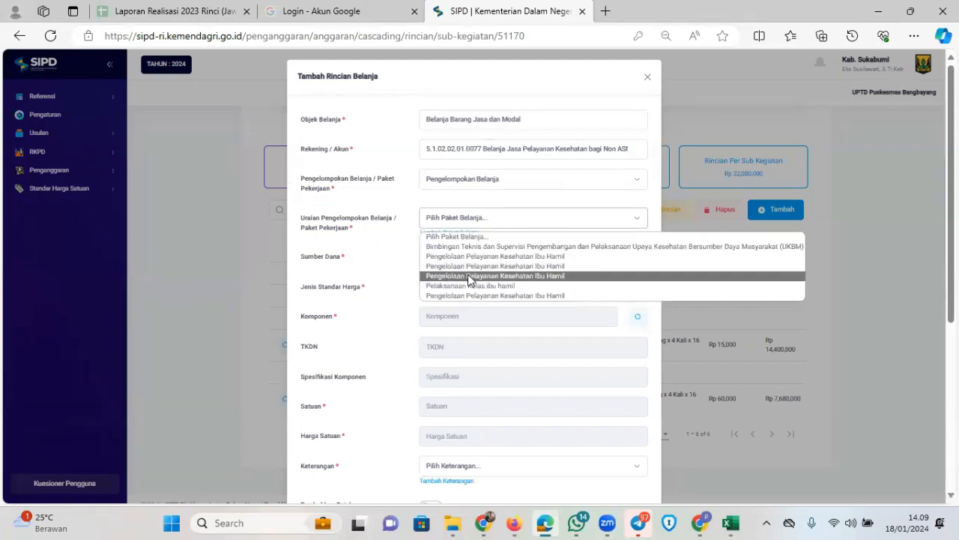
left_click(475, 276)
left_click(571, 257)
left_click(489, 283)
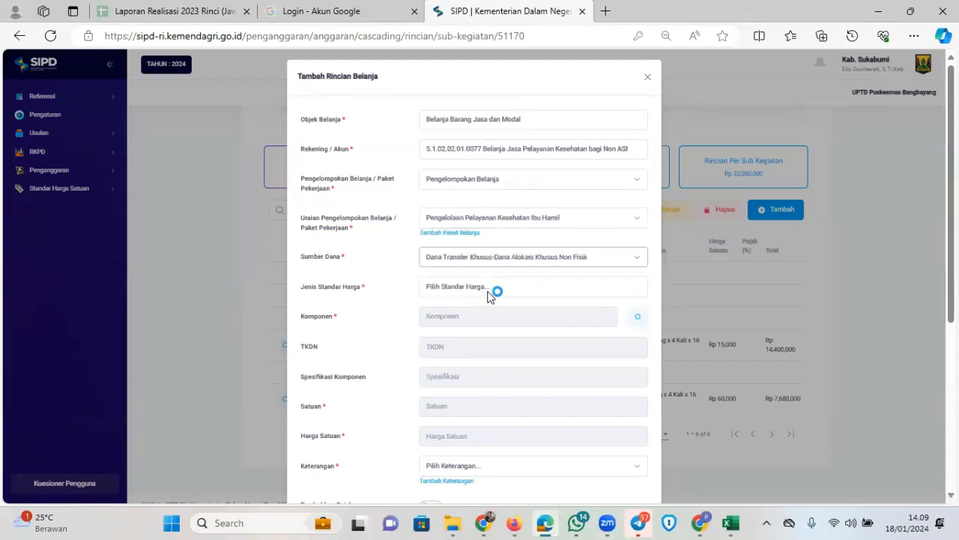
left_click(492, 288)
left_click(467, 326)
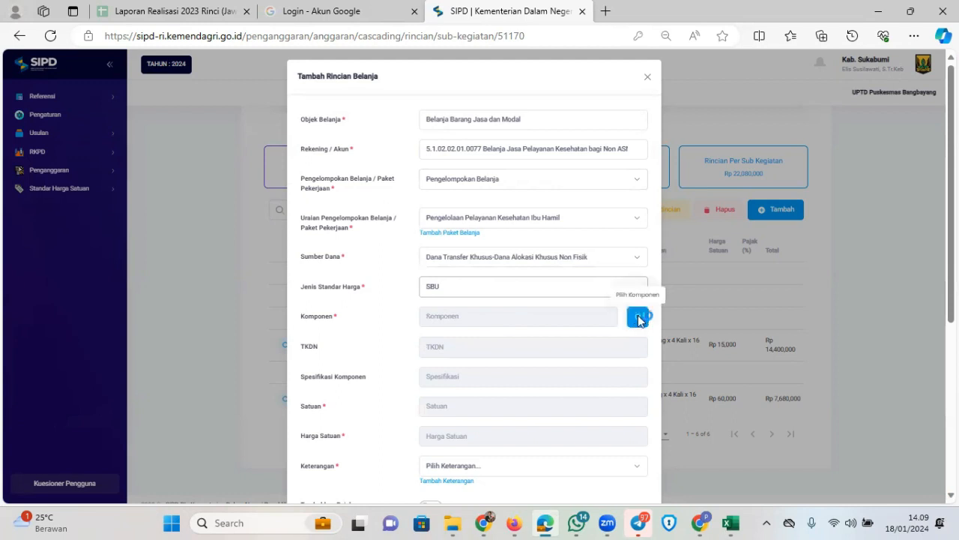
left_click(636, 317)
Pick the Limbangan Beban Jasa Pelayanan Kesehatan bagi Non ASN component: TKDN 95%, Tahun, Rp 77,552,400
left_click(440, 112)
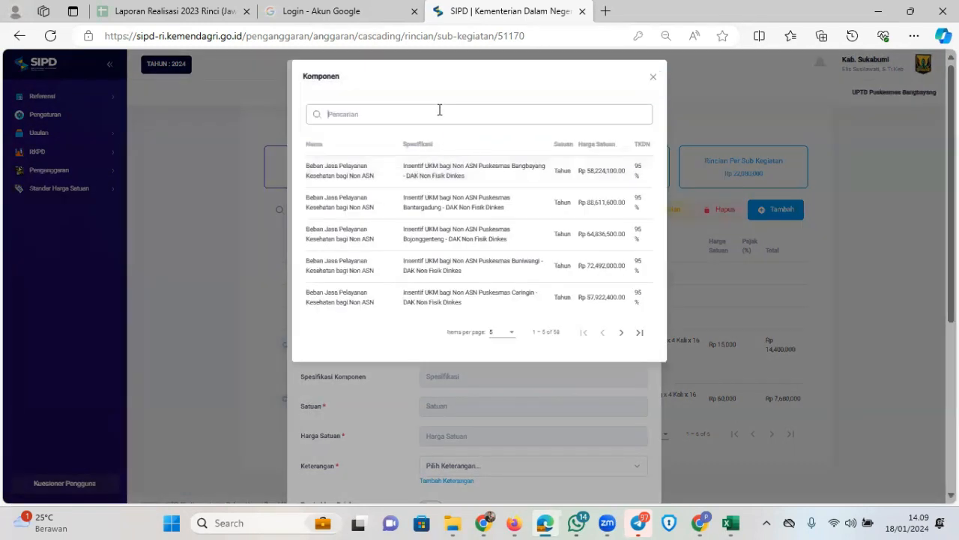
type("li")
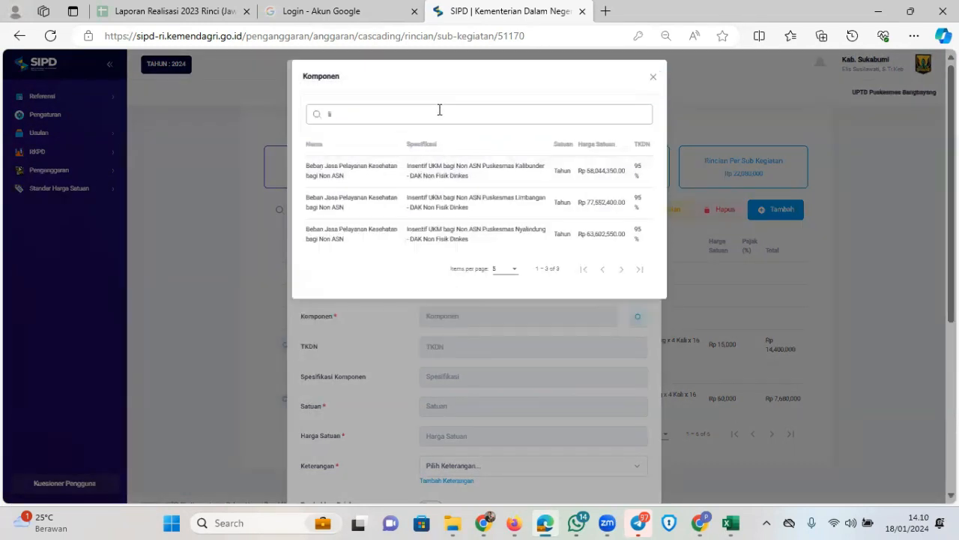
type("mbangari")
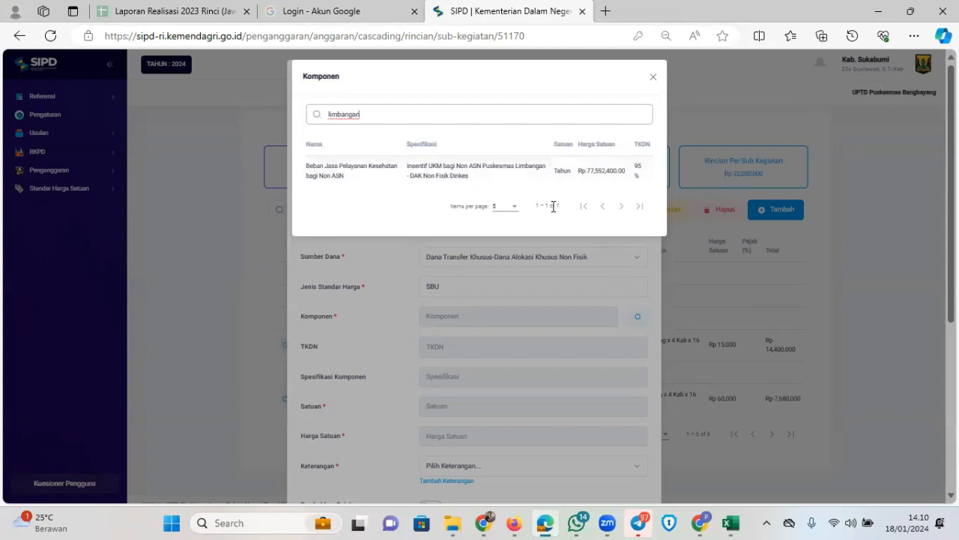
left_click(561, 185)
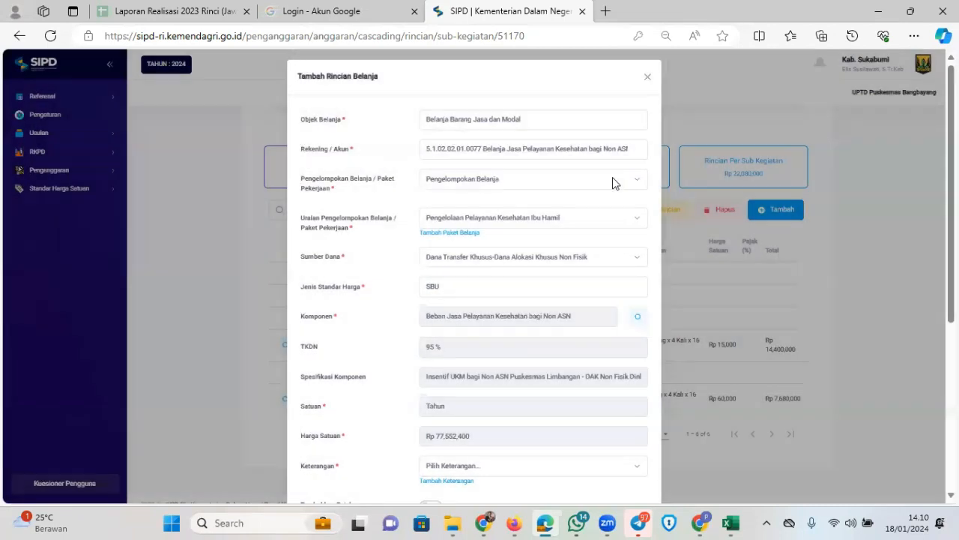
scroll(599, 225, "down", 4)
scroll(589, 276, "up", 4)
left_click(649, 77)
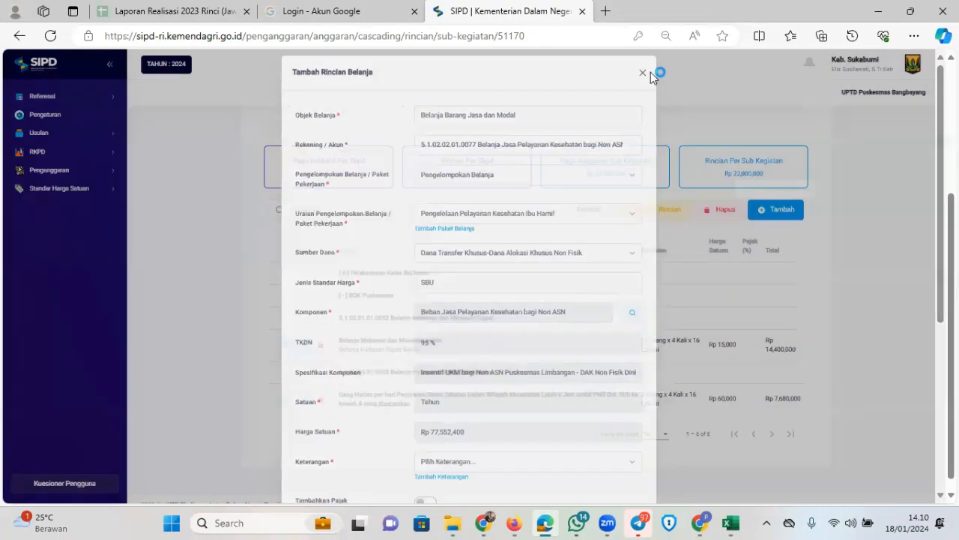